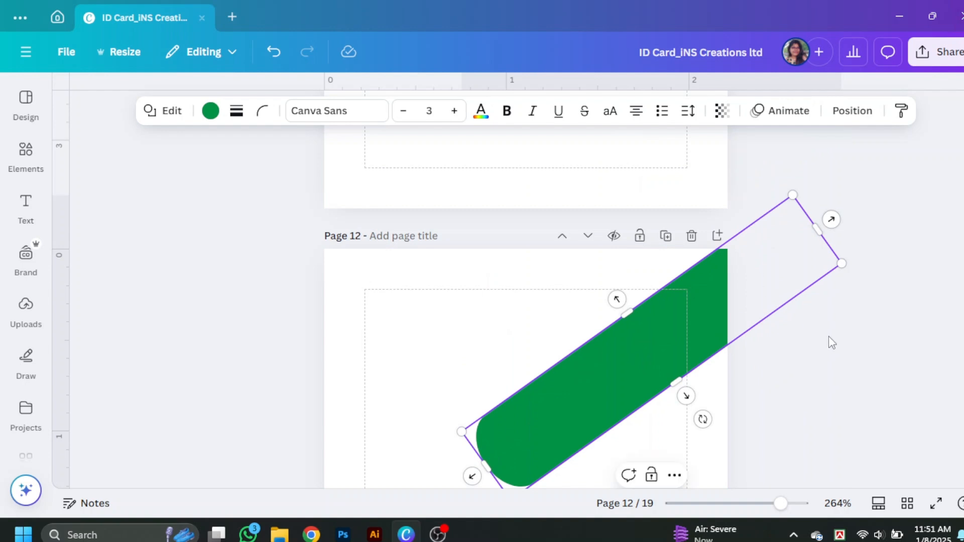
# Fill the green rounded band on page 12 with the black-to-blue gradient preset
pyautogui.click(828, 335)
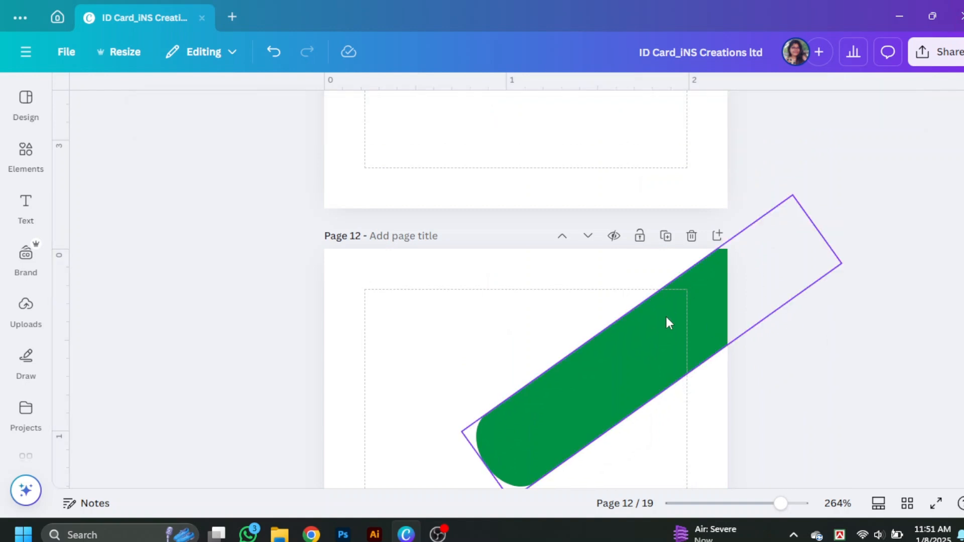
pyautogui.click(674, 329)
pyautogui.scroll(-3, 773, 187)
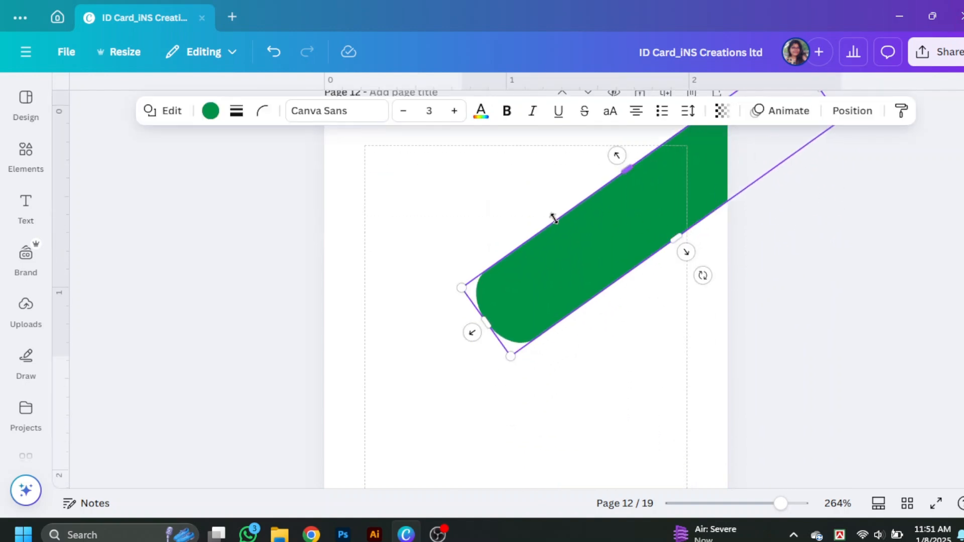
pyautogui.click(211, 112)
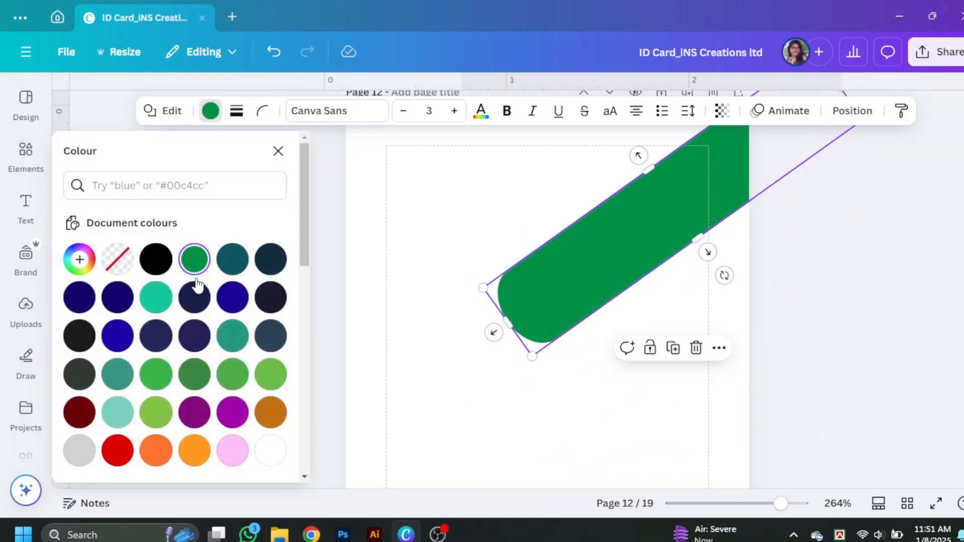
pyautogui.scroll(-6, 183, 316)
pyautogui.scroll(-3, 184, 317)
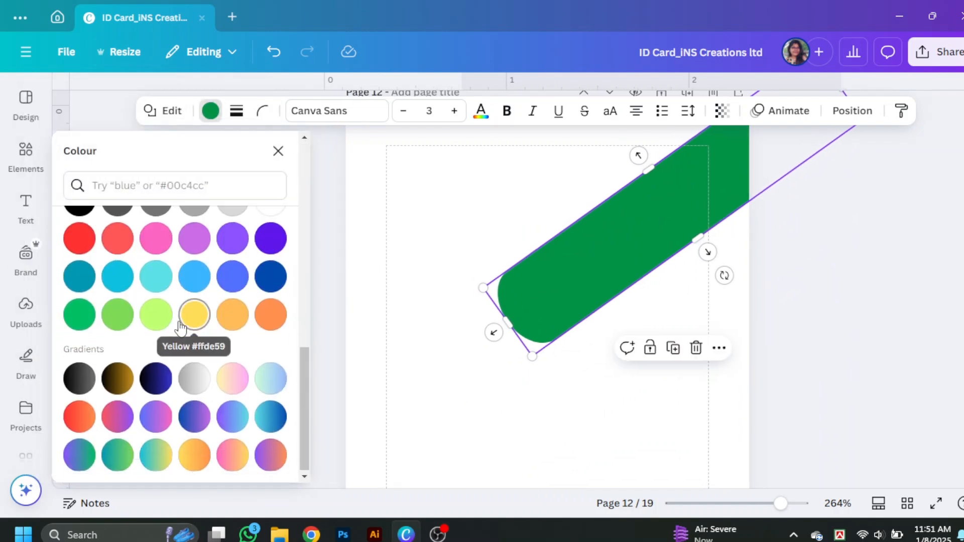
pyautogui.click(155, 377)
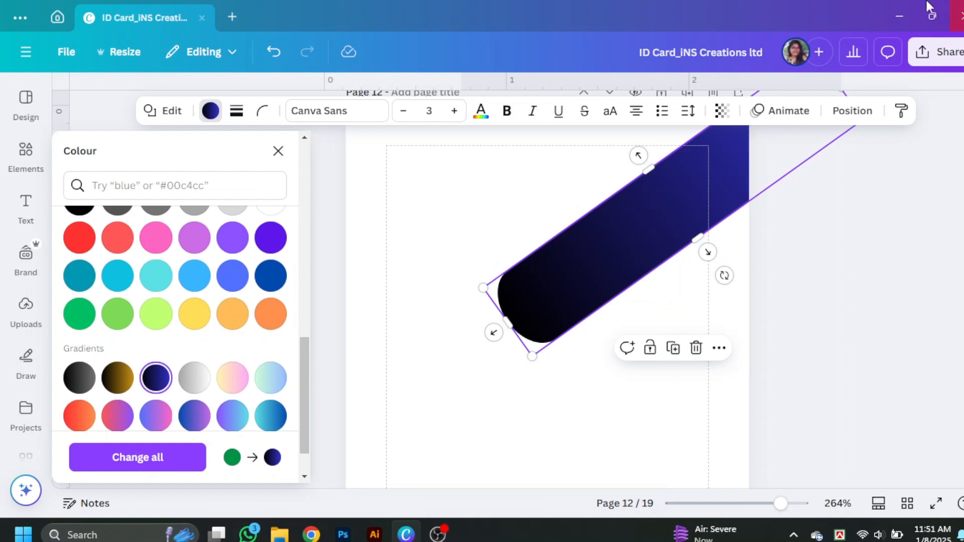
# Change the band gradient's black colour stop to dark magenta #590243
pyautogui.scroll(10, 118, 322)
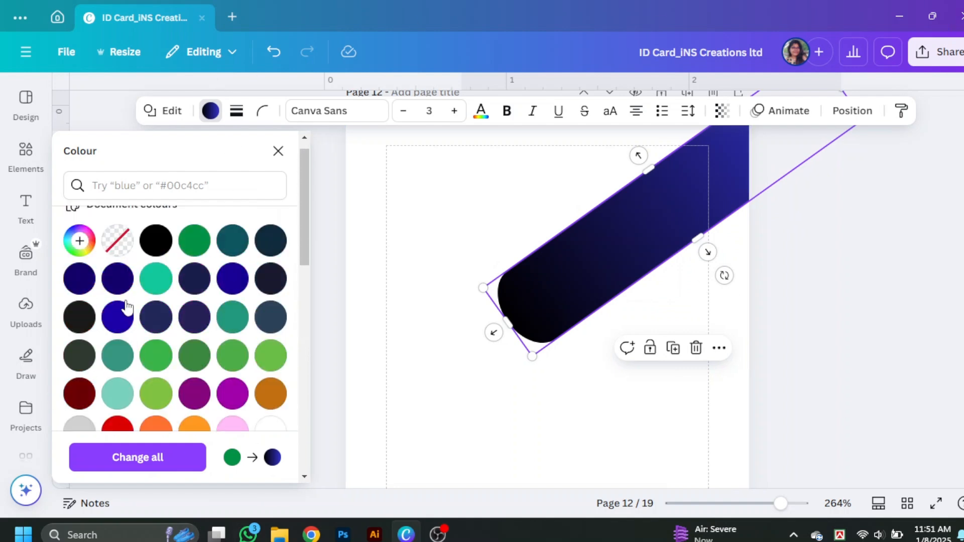
pyautogui.click(79, 261)
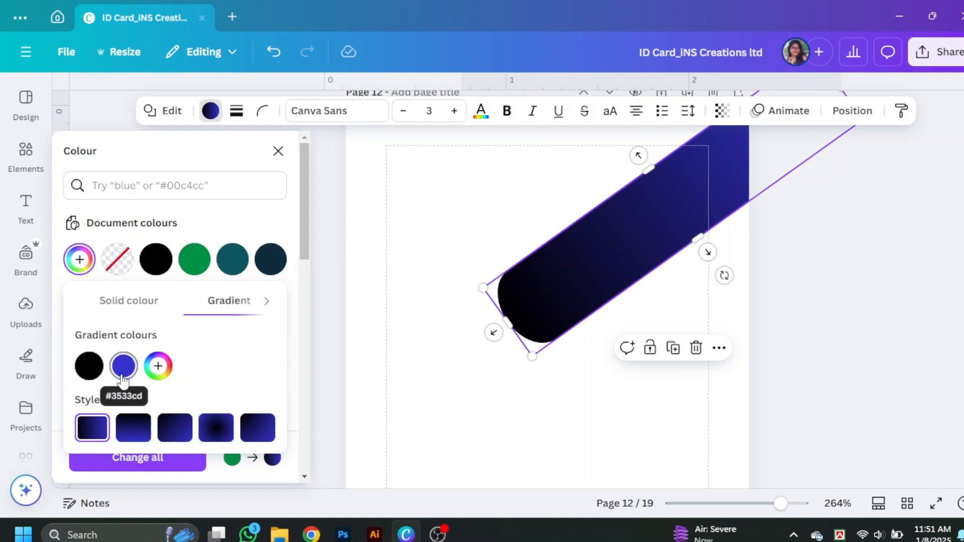
pyautogui.click(89, 366)
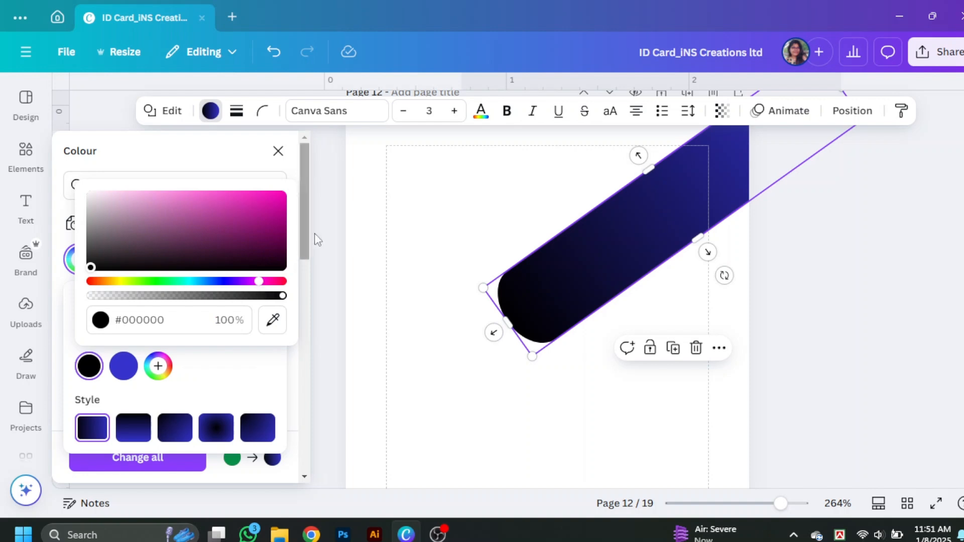
pyautogui.click(283, 242)
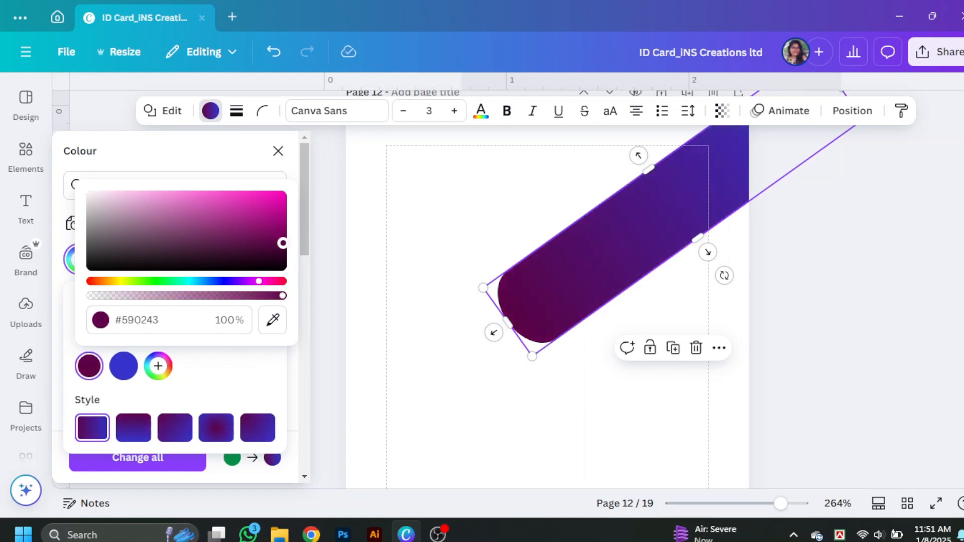
pyautogui.click(925, 333)
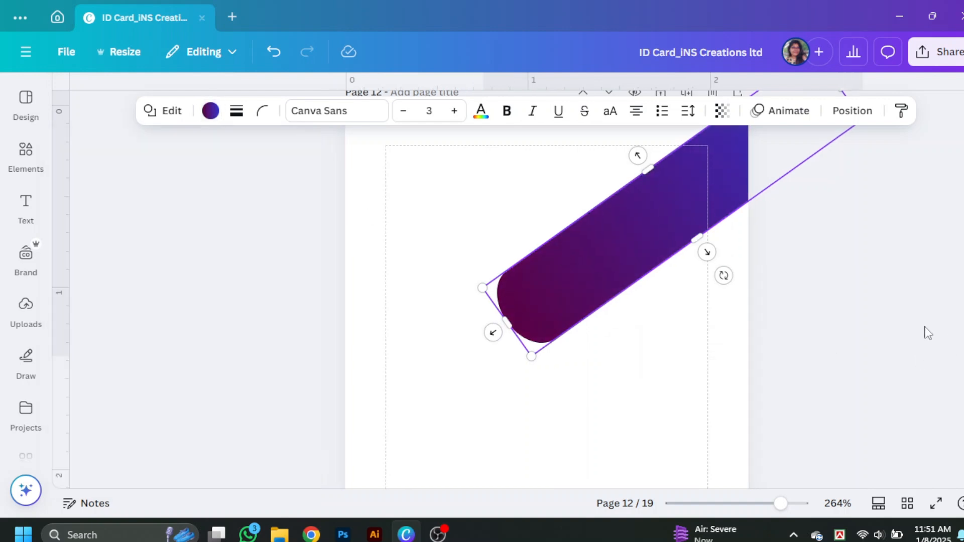
pyautogui.scroll(3, 867, 336)
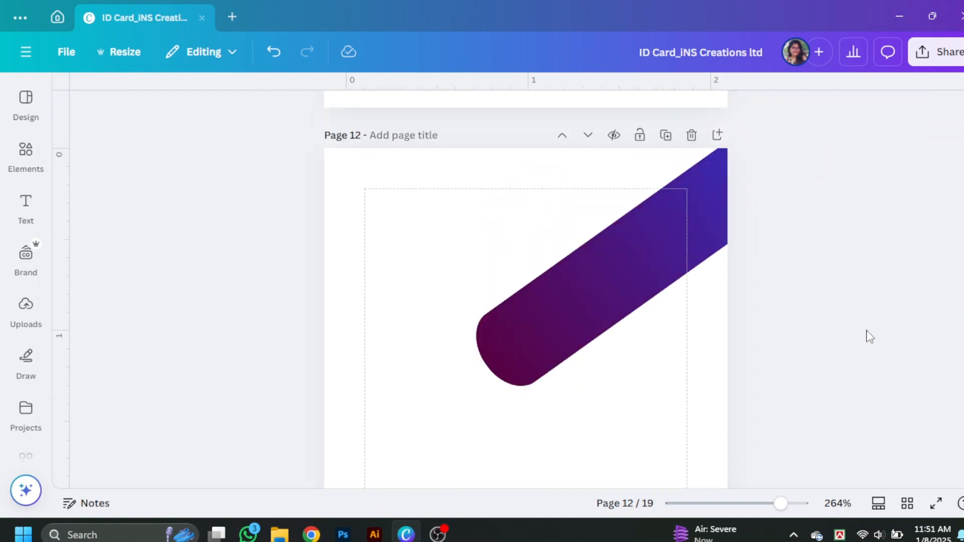
# Widen the gradient band slightly by extending its upper long edge outward
pyautogui.click(707, 248)
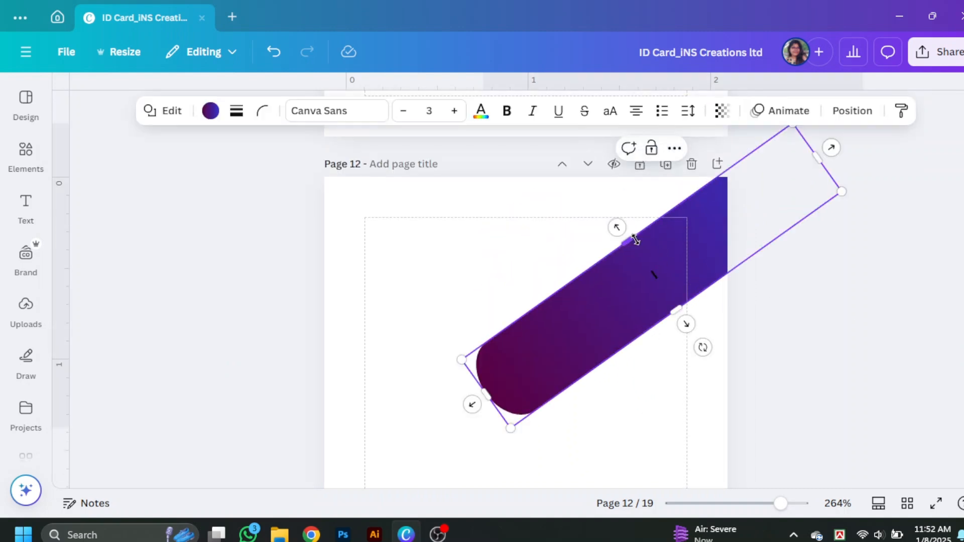
pyautogui.moveTo(626, 241)
pyautogui.mouseDown()
pyautogui.moveTo(622, 224)
pyautogui.moveTo(642, 234)
pyautogui.mouseUp()
pyautogui.click(829, 312)
pyautogui.scroll(-2, 828, 314)
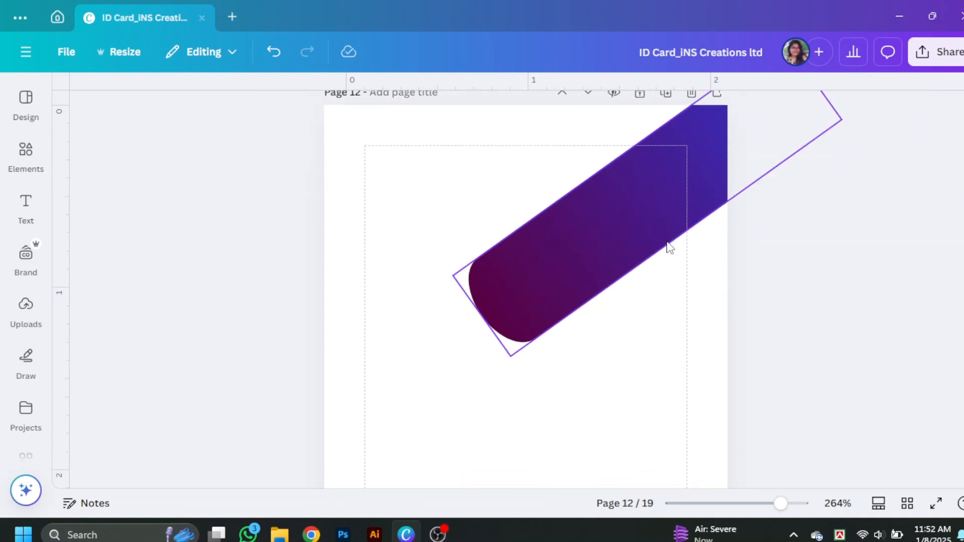
# Lengthen the gradient band slightly at its rounded end and shift it toward the page's upper-right corner
pyautogui.click(667, 243)
pyautogui.moveTo(477, 313); pyautogui.dragTo(462, 332)
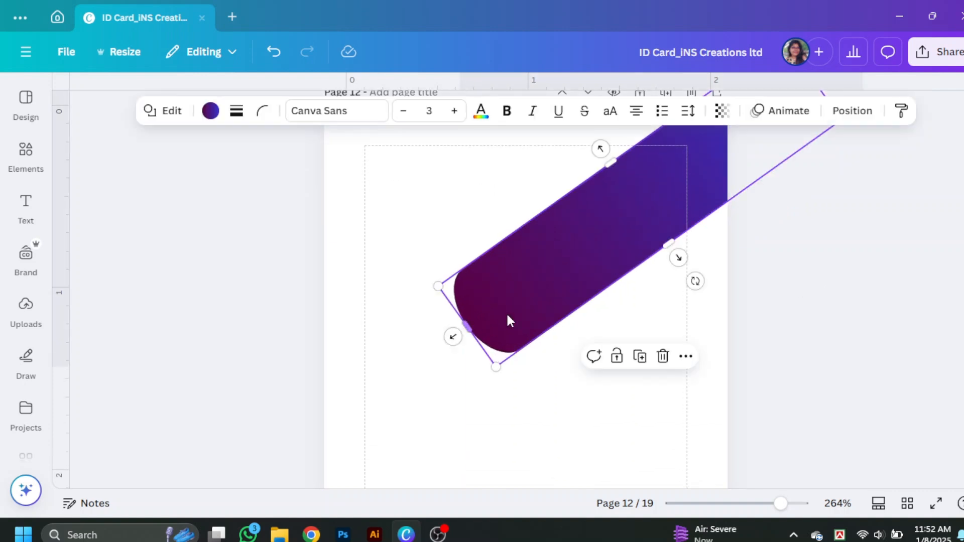
pyautogui.moveTo(674, 239); pyautogui.dragTo(671, 215)
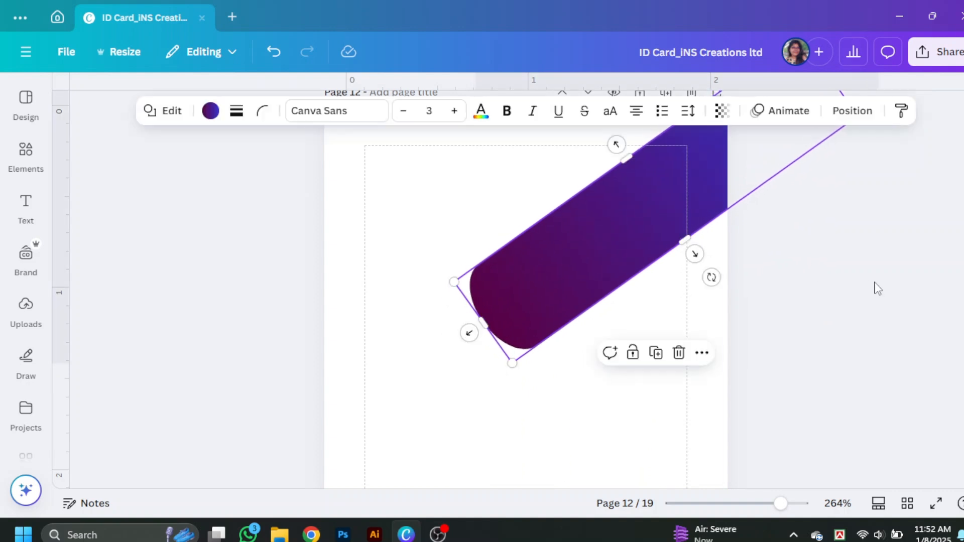
pyautogui.click(865, 293)
pyautogui.scroll(1, 867, 294)
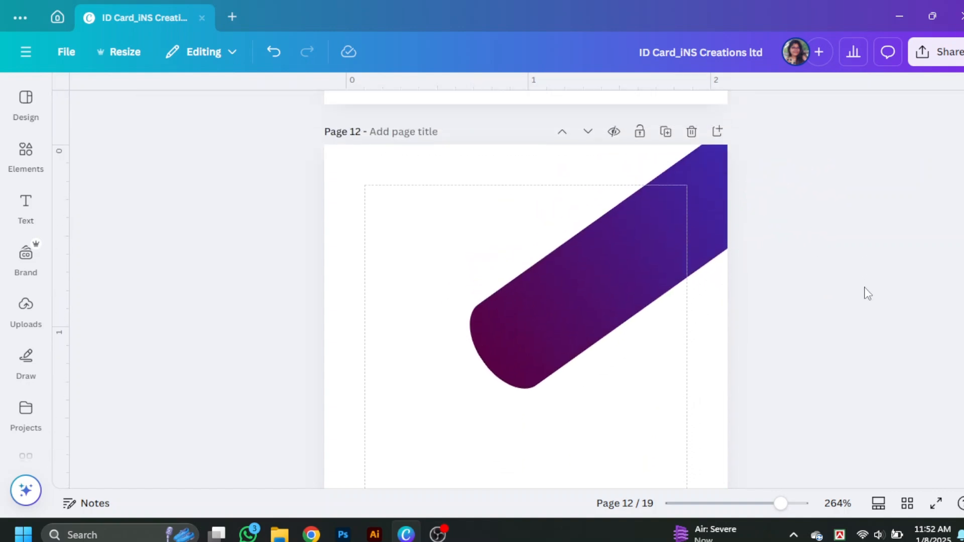
pyautogui.scroll(-2, 868, 293)
pyautogui.scroll(1, 867, 294)
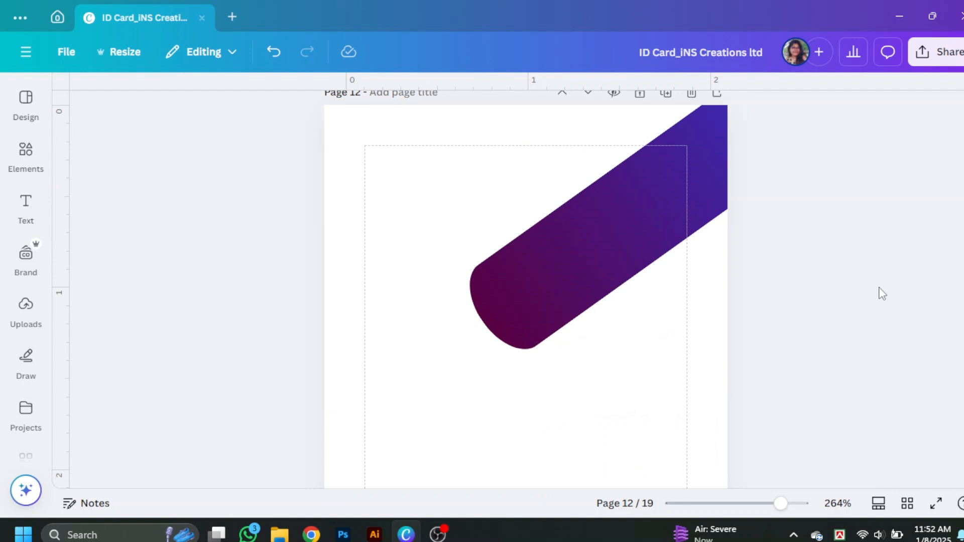
# Search the elements library for "frame" and insert the circular image frame on page 12
pyautogui.click(32, 157)
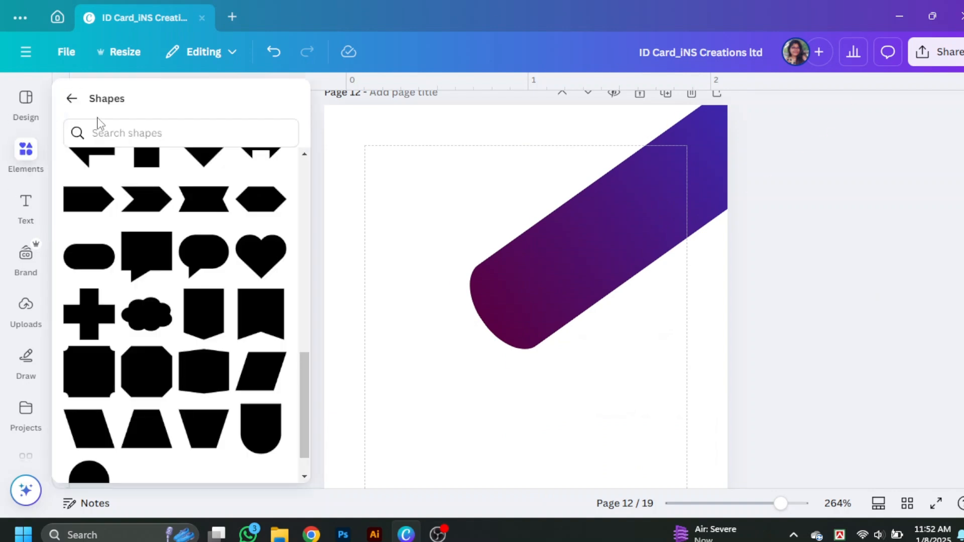
pyautogui.click(72, 98)
pyautogui.click(107, 105)
pyautogui.write('f')
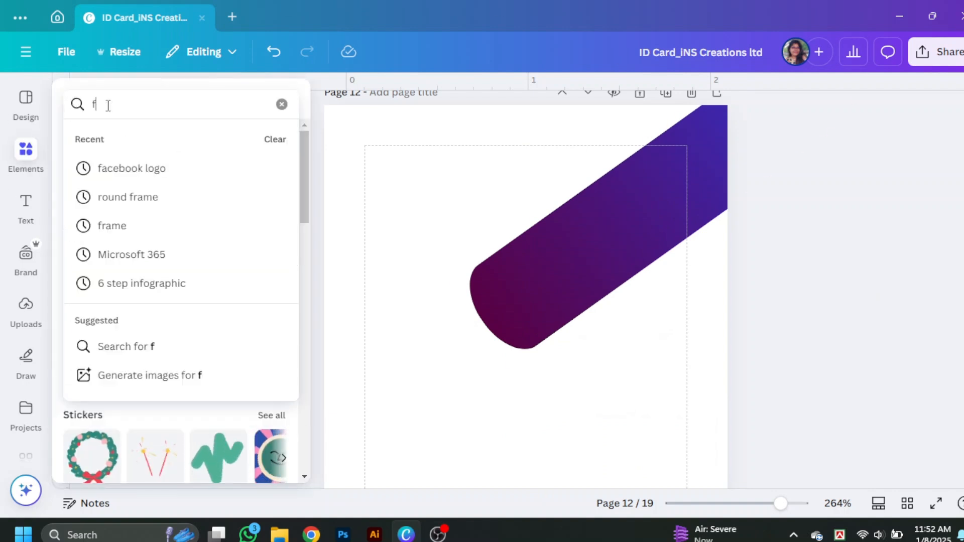
pyautogui.write('rame')
pyautogui.press('Return')
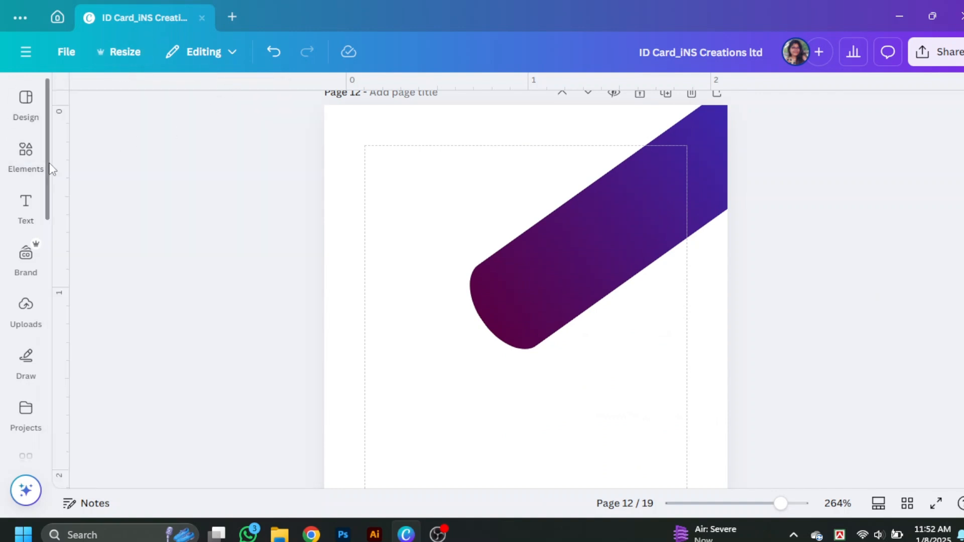
pyautogui.click(28, 165)
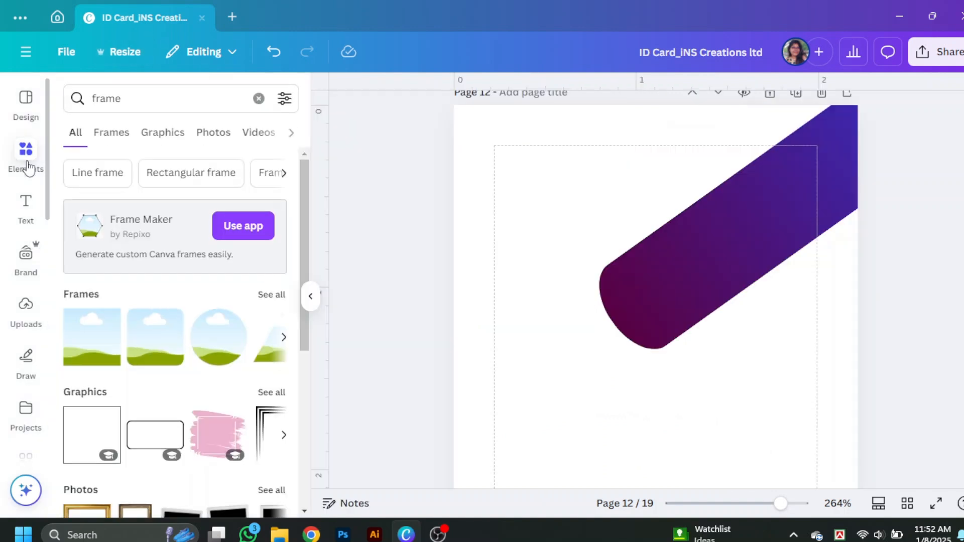
pyautogui.click(244, 337)
pyautogui.click(310, 296)
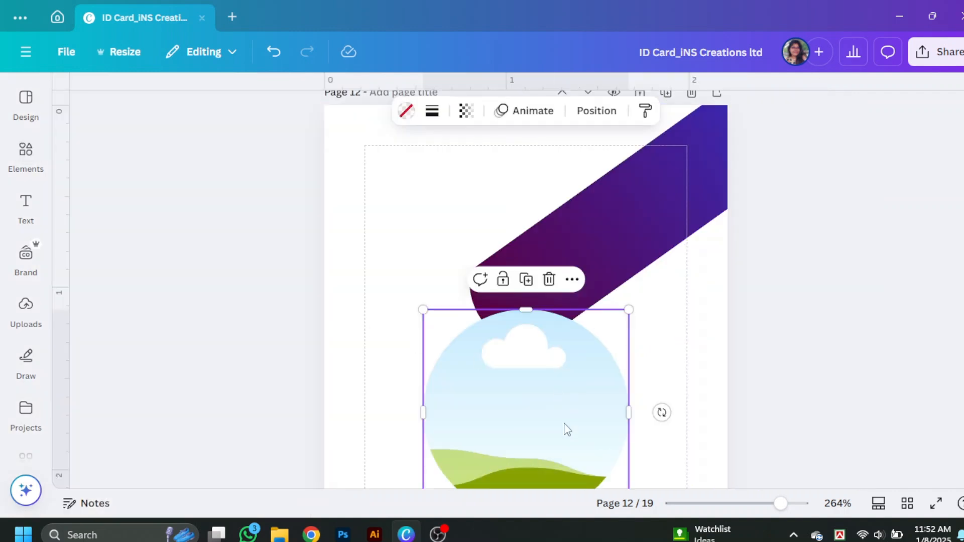
# Shrink the circular frame to roughly the band's width and position it over the band's rounded end
pyautogui.moveTo(565, 429); pyautogui.dragTo(567, 309)
pyautogui.moveTo(645, 397); pyautogui.dragTo(577, 325)
pyautogui.moveTo(531, 241); pyautogui.dragTo(551, 274)
pyautogui.moveTo(545, 314); pyautogui.dragTo(542, 301)
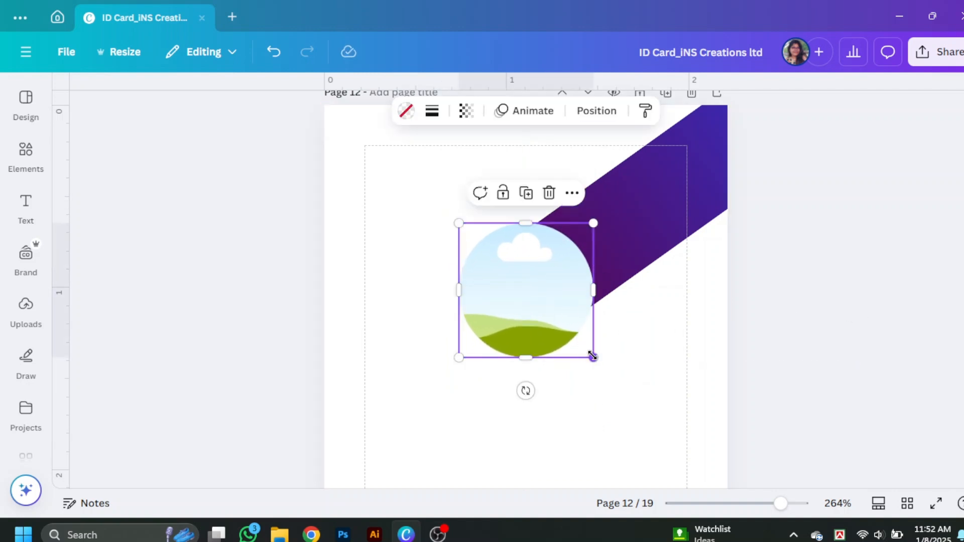
pyautogui.moveTo(592, 355); pyautogui.dragTo(544, 306)
pyautogui.moveTo(512, 272); pyautogui.dragTo(530, 298)
pyautogui.moveTo(564, 339); pyautogui.dragTo(584, 356)
pyautogui.moveTo(519, 311)
pyautogui.mouseDown()
pyautogui.moveTo(498, 303)
pyautogui.moveTo(511, 313)
pyautogui.mouseUp()
pyautogui.moveTo(567, 355); pyautogui.dragTo(575, 362)
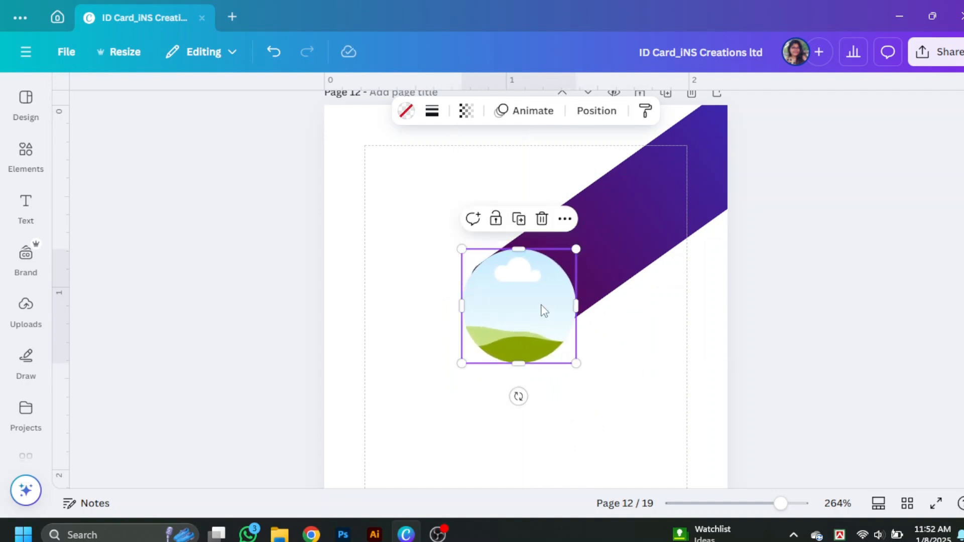
pyautogui.moveTo(542, 310); pyautogui.dragTo(539, 303)
pyautogui.click(901, 303)
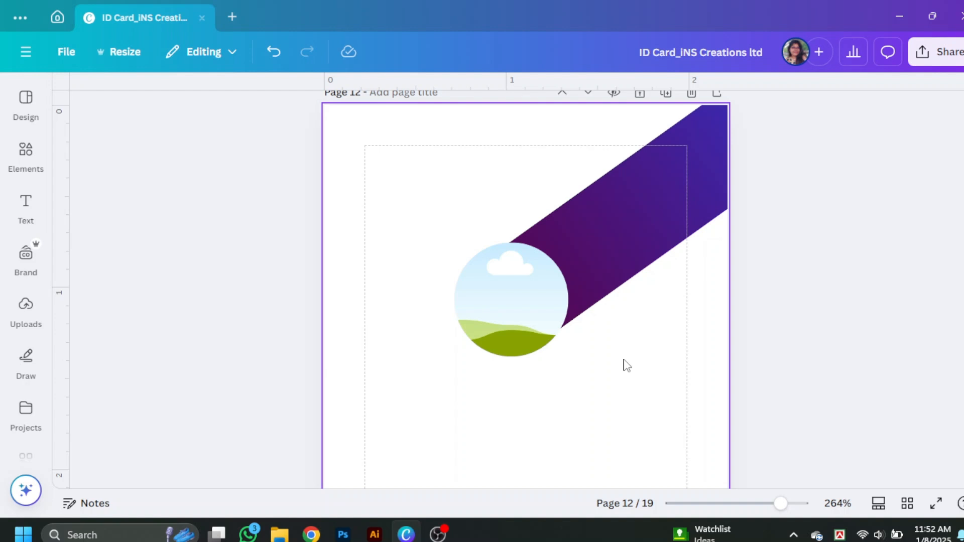
# Clear the elements search and insert an inverted trapezoid from the basic shapes on page 12
pyautogui.click(26, 151)
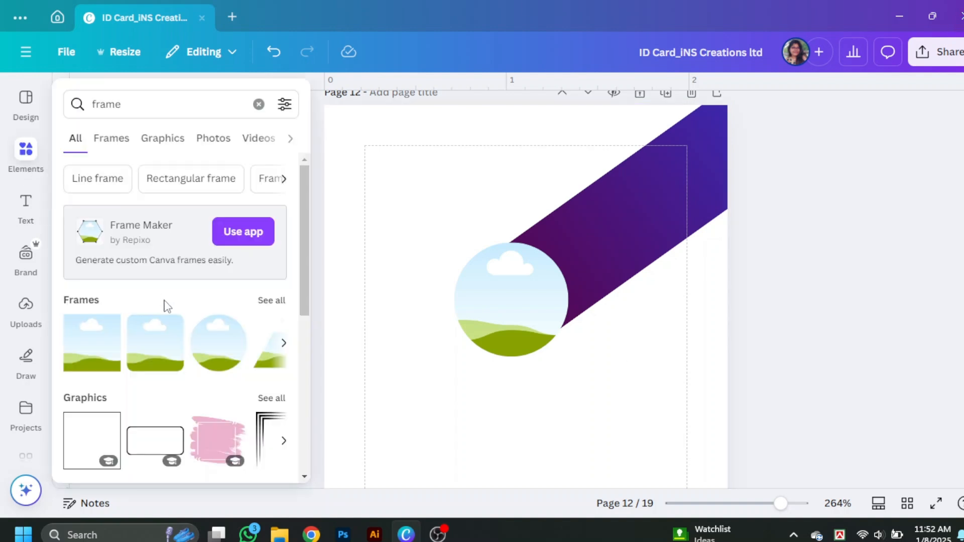
pyautogui.click(266, 310)
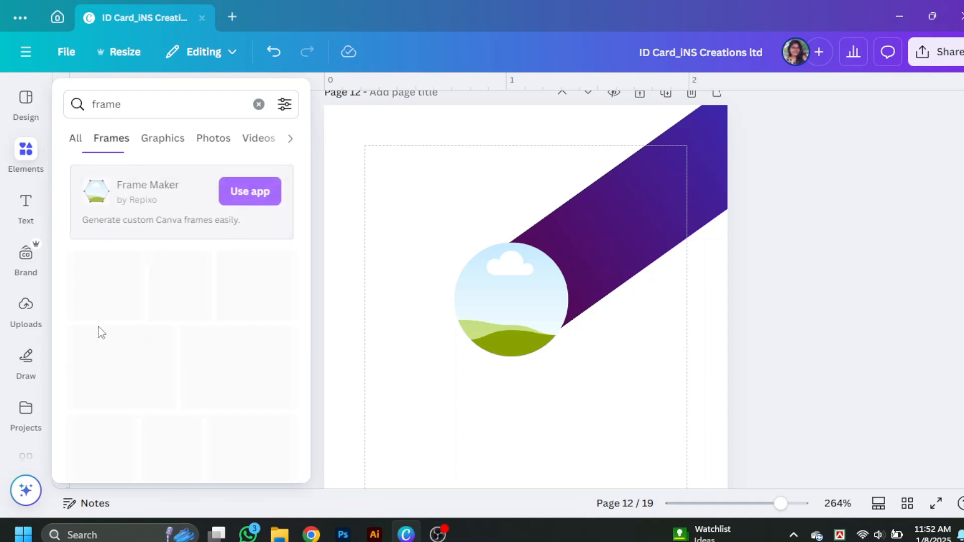
pyautogui.click(75, 143)
pyautogui.click(259, 104)
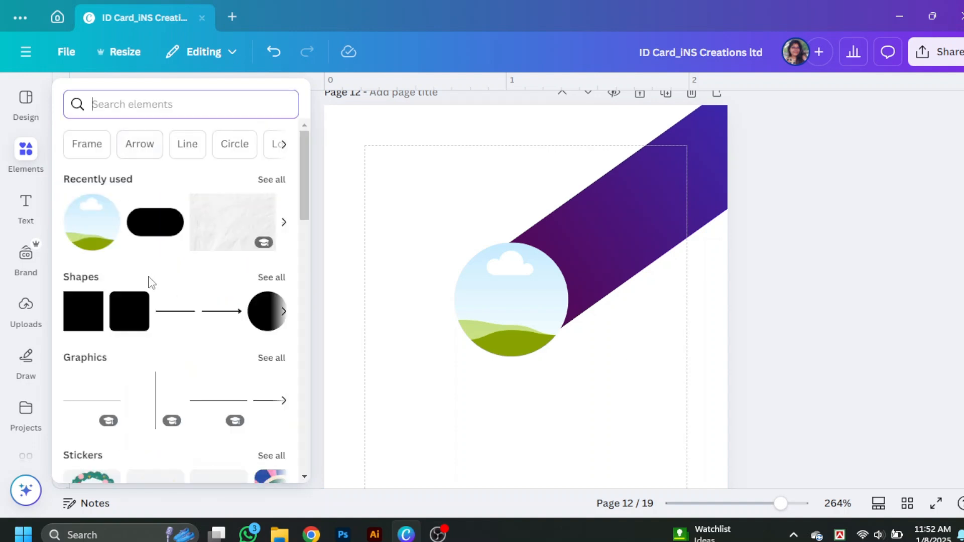
pyautogui.click(273, 277)
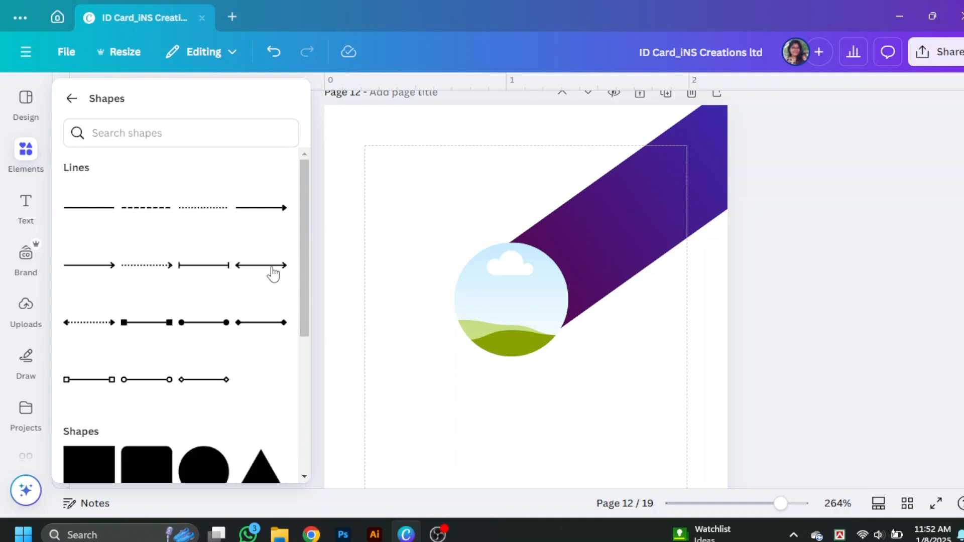
pyautogui.scroll(-9, 194, 372)
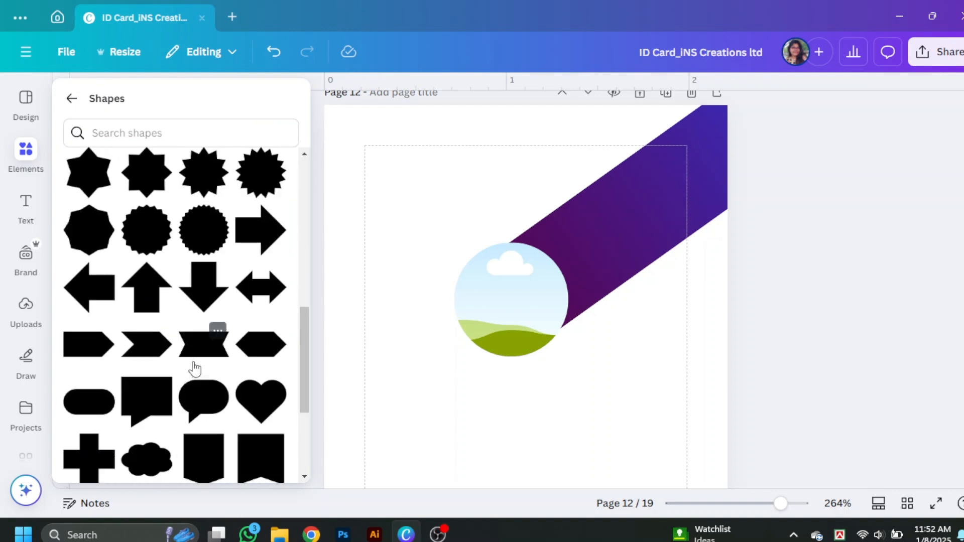
pyautogui.scroll(-5, 195, 368)
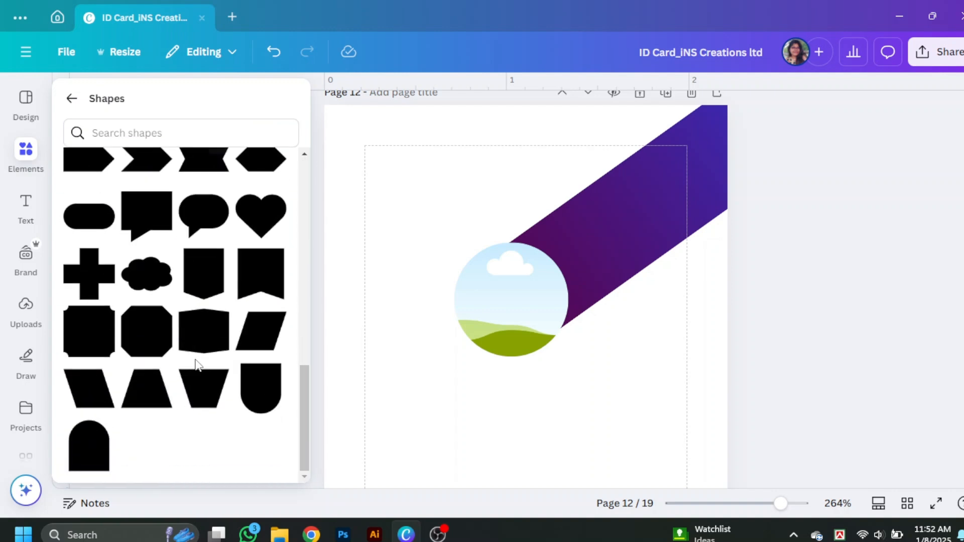
pyautogui.click(213, 403)
# Try enlarging the inverted trapezoid across the upper part of page 12 and remove it
pyautogui.moveTo(546, 434); pyautogui.dragTo(404, 176)
pyautogui.scroll(2, 406, 178)
pyautogui.moveTo(446, 250); pyautogui.dragTo(596, 306)
pyautogui.moveTo(588, 339); pyautogui.dragTo(702, 426)
pyautogui.moveTo(578, 361); pyautogui.dragTo(575, 436)
pyautogui.scroll(-2, 581, 405)
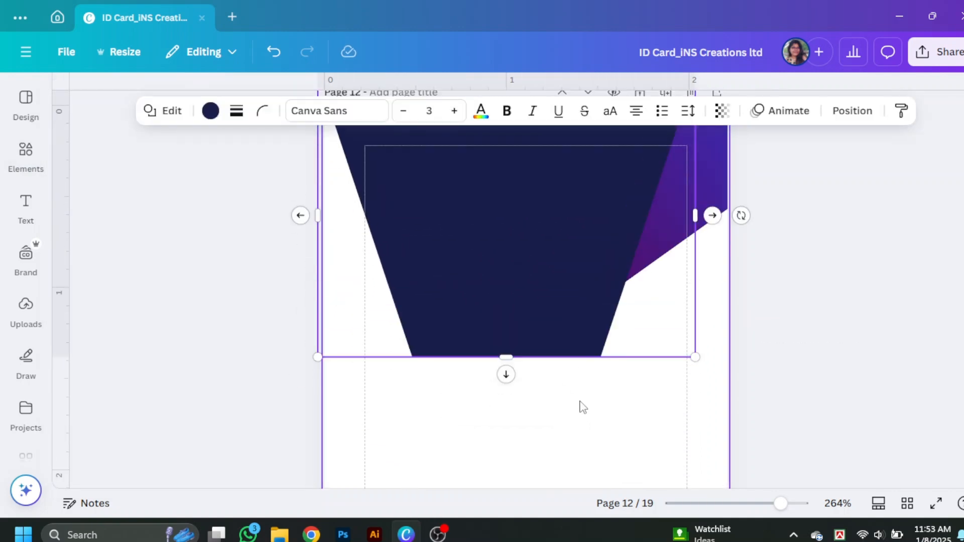
pyautogui.press('Delete')
# Delete the circular image frame covering the band's rounded end
pyautogui.click(438, 534)
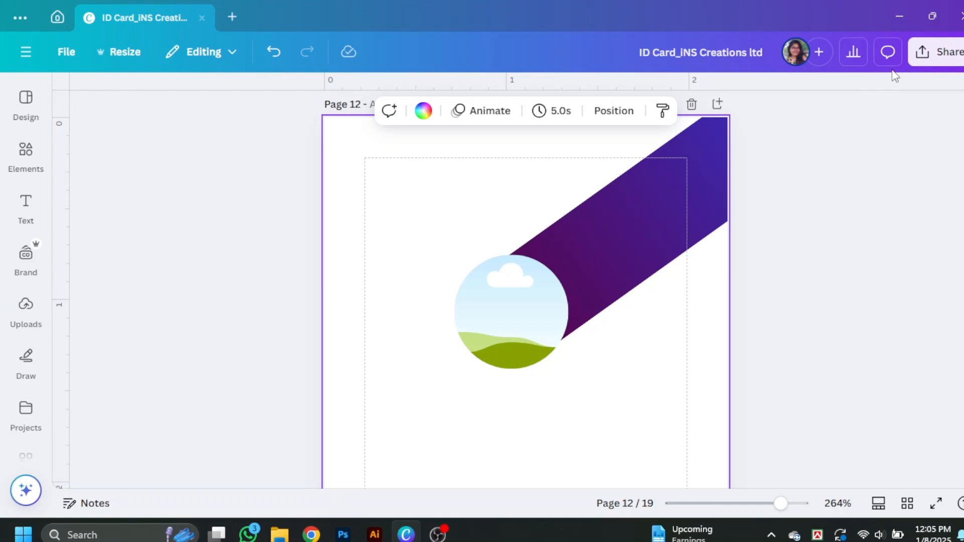
pyautogui.click(510, 306)
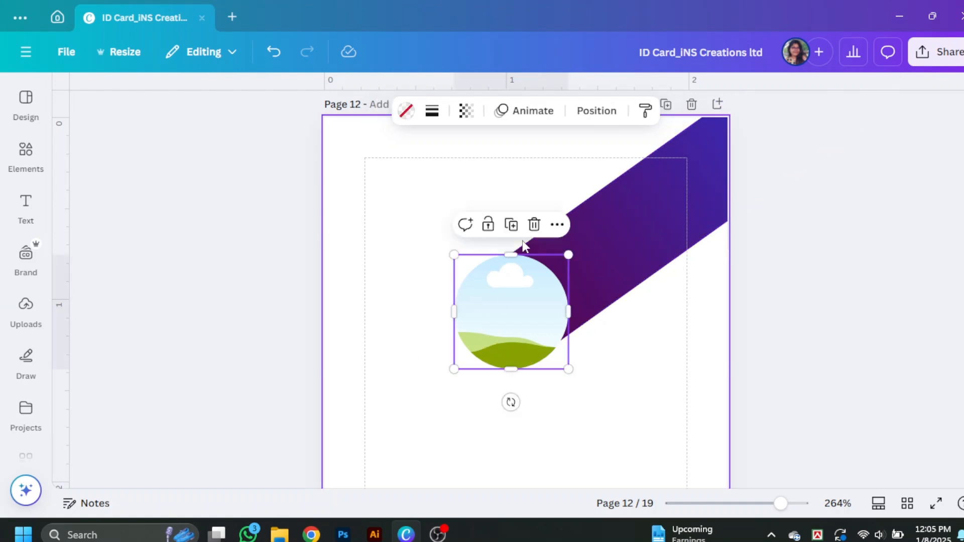
pyautogui.press('Delete')
# Search the elements library for "frame", browse the Frames results, and insert the hexagonal frame on page 12
pyautogui.click(25, 151)
pyautogui.click(71, 92)
pyautogui.write('frame')
pyautogui.press('Return')
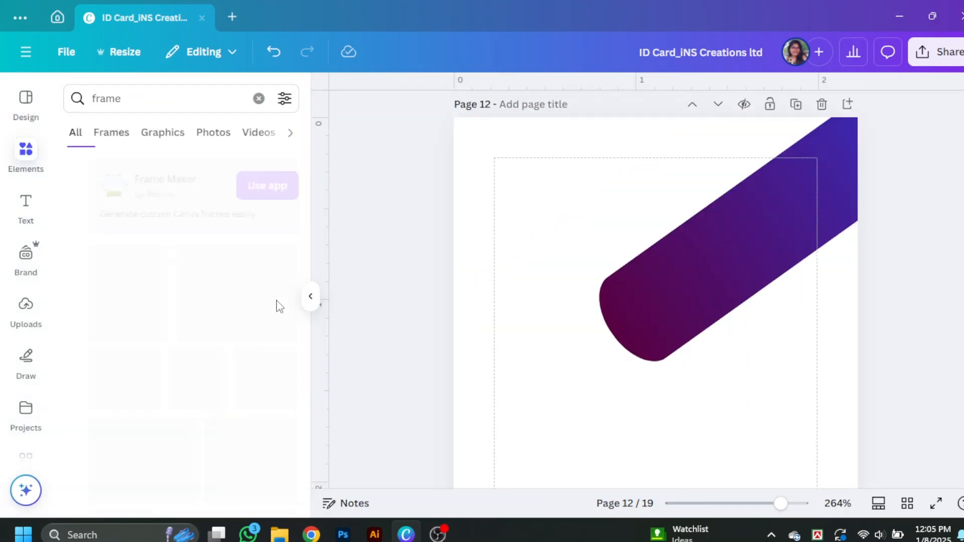
pyautogui.click(111, 132)
pyautogui.scroll(-3, 244, 351)
pyautogui.scroll(-15, 232, 319)
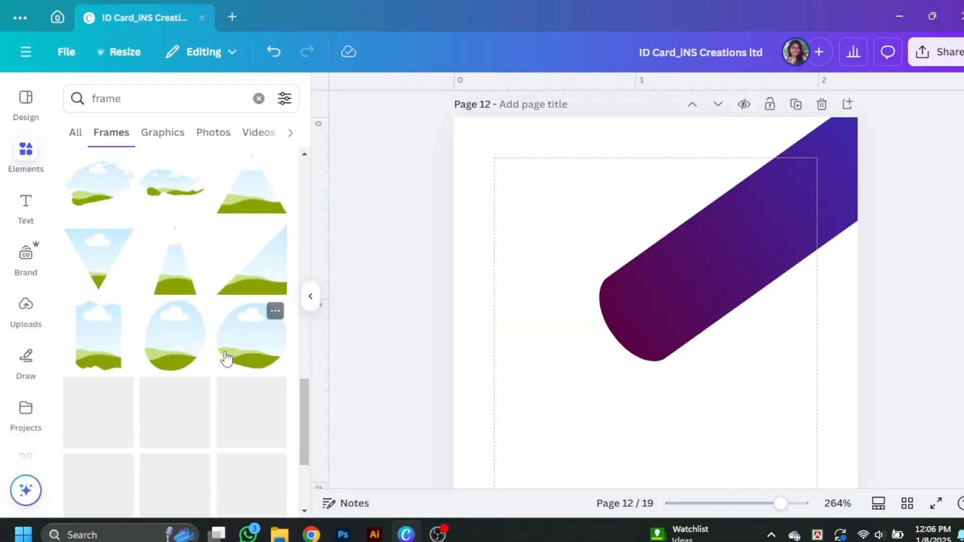
pyautogui.moveTo(305, 397); pyautogui.dragTo(311, 161)
pyautogui.scroll(-6, 111, 271)
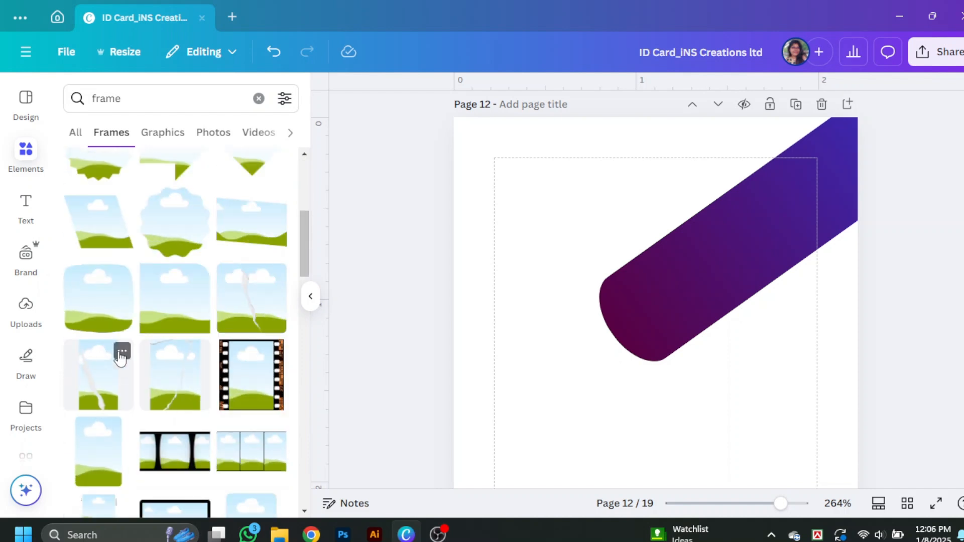
pyautogui.scroll(-6, 222, 316)
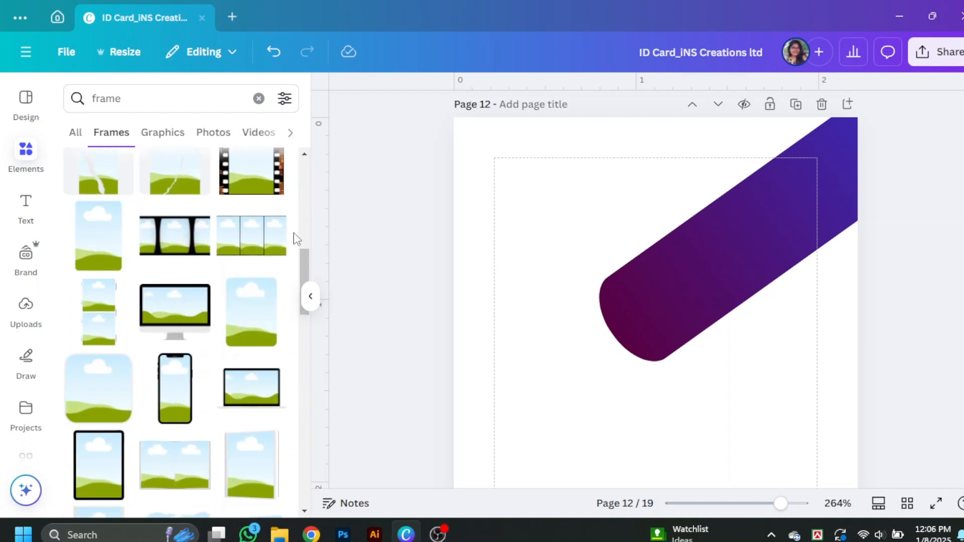
pyautogui.moveTo(303, 265); pyautogui.dragTo(308, 477)
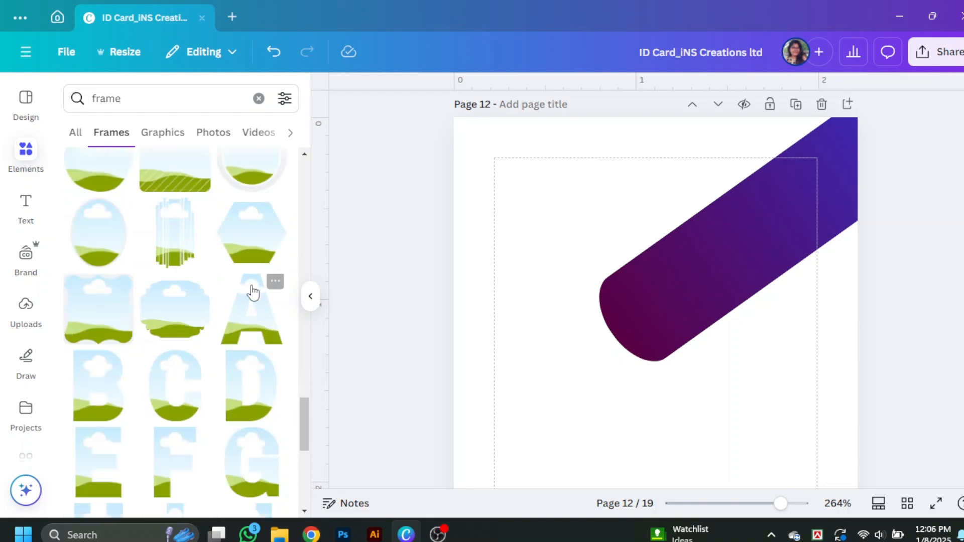
pyautogui.click(262, 247)
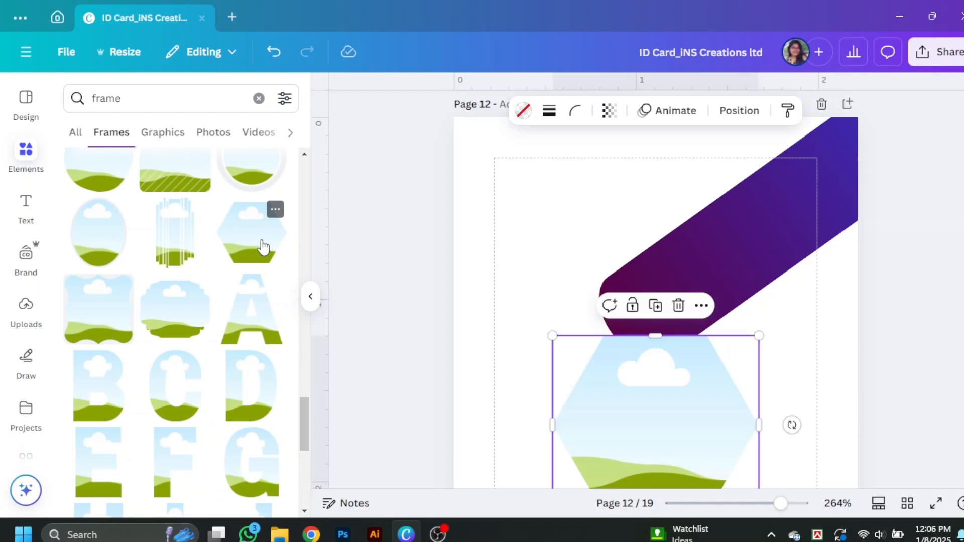
pyautogui.click(310, 296)
# Rotate the hexagonal frame 90° clockwise so a corner points up, and move it up over the band's rounded end
pyautogui.scroll(-3, 577, 376)
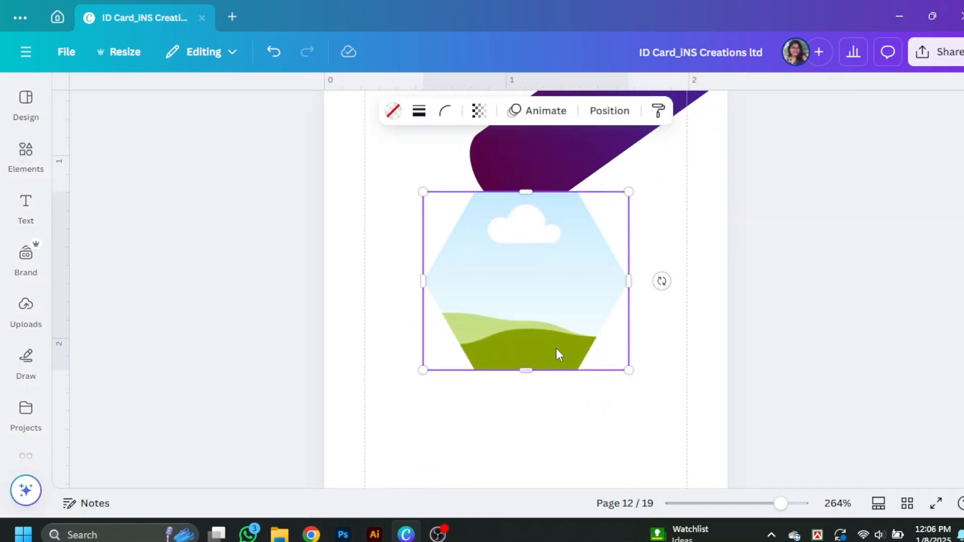
pyautogui.moveTo(556, 355); pyautogui.dragTo(556, 271)
pyautogui.scroll(-1, 574, 307)
pyautogui.scroll(2, 572, 303)
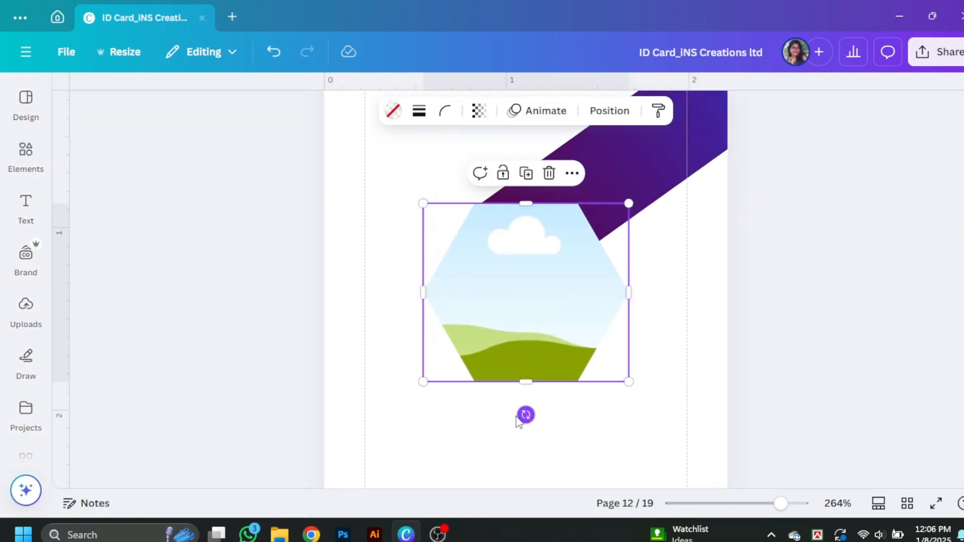
pyautogui.moveTo(525, 414); pyautogui.dragTo(360, 290)
pyautogui.moveTo(538, 322); pyautogui.dragTo(538, 279)
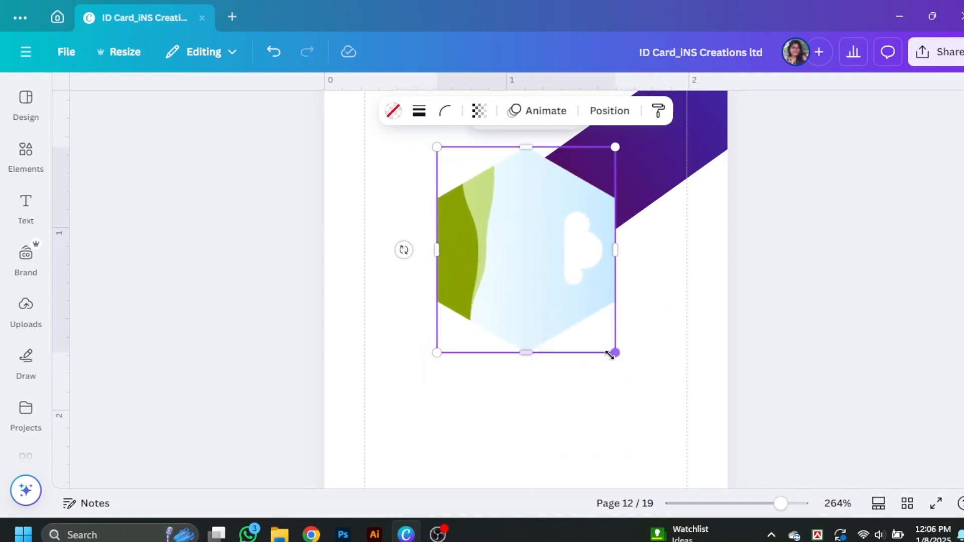
# Shrink the hexagonal frame to roughly the band's width and position it over the band's rounded end
pyautogui.moveTo(614, 351); pyautogui.dragTo(594, 299)
pyautogui.moveTo(478, 256); pyautogui.dragTo(500, 256)
pyautogui.scroll(2, 614, 330)
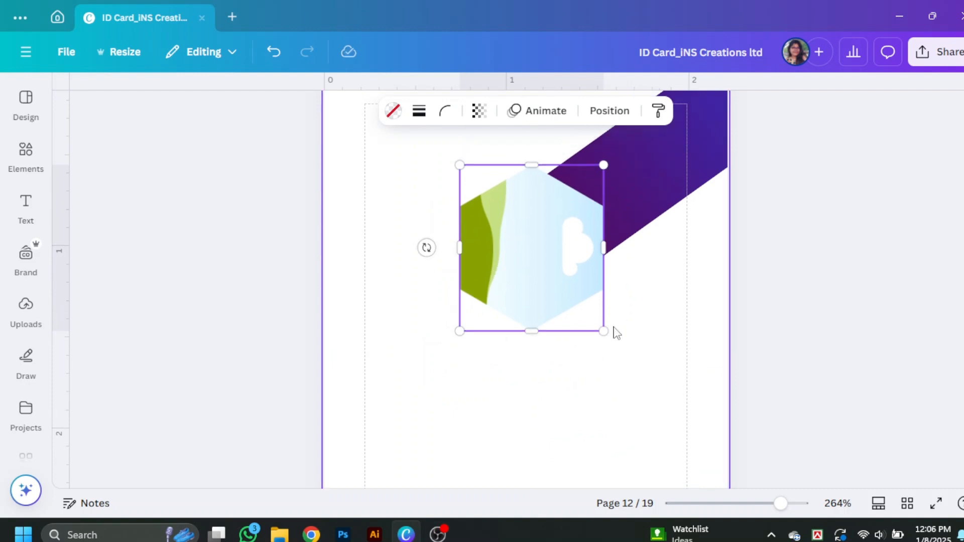
pyautogui.scroll(-1, 660, 371)
pyautogui.click(627, 281)
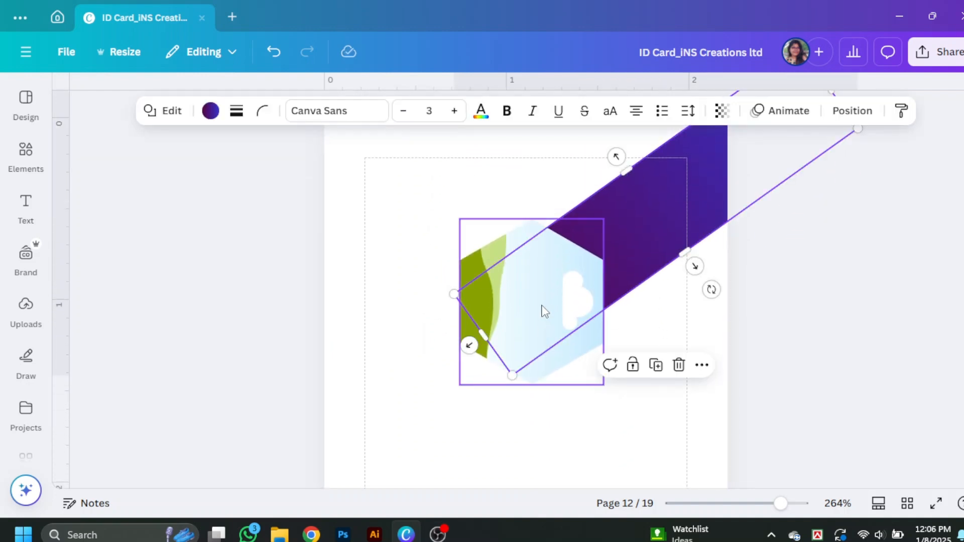
pyautogui.click(544, 313)
pyautogui.moveTo(605, 388); pyautogui.dragTo(585, 338)
pyautogui.moveTo(545, 306); pyautogui.dragTo(554, 334)
# Adjust the gradient band's length so its rounded end is hidden behind the hexagonal frame
pyautogui.click(625, 243)
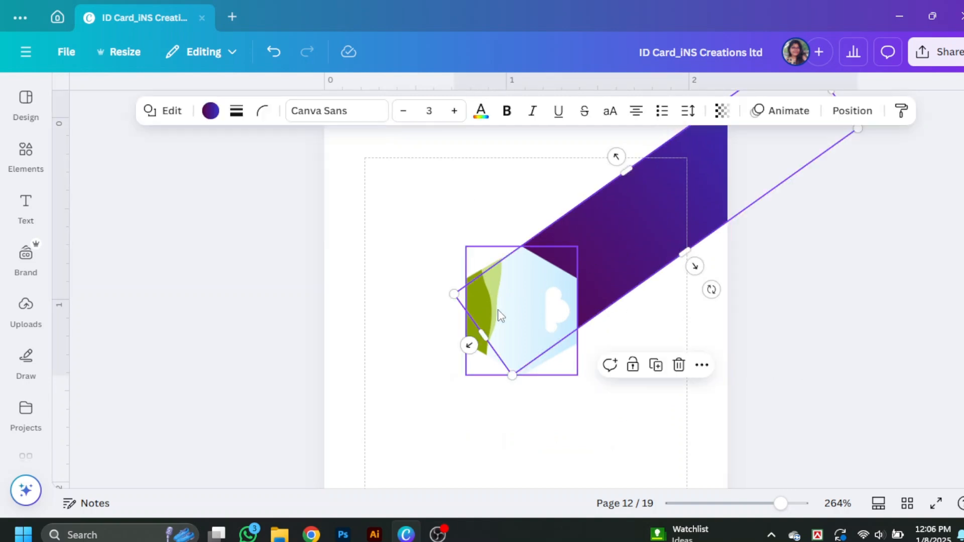
pyautogui.moveTo(483, 336); pyautogui.dragTo(471, 347)
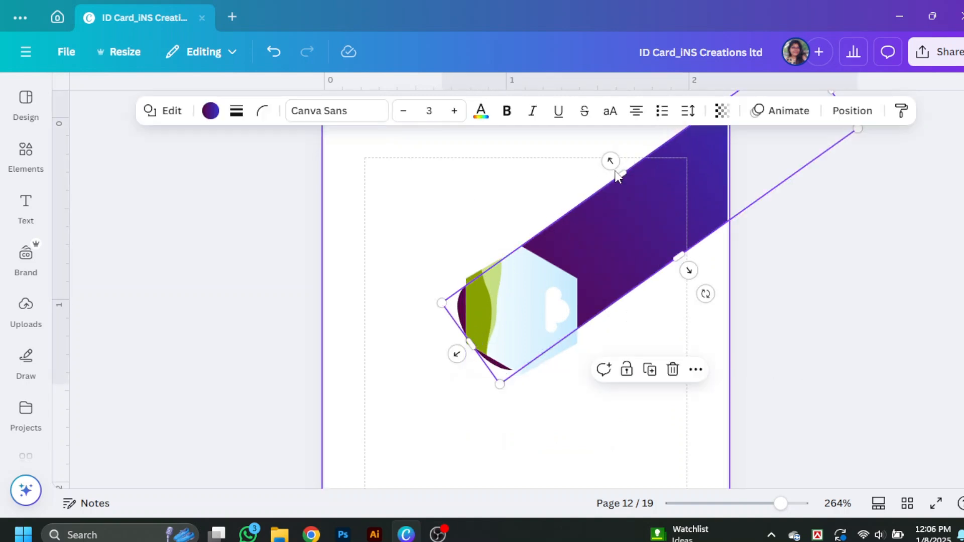
pyautogui.click(600, 176)
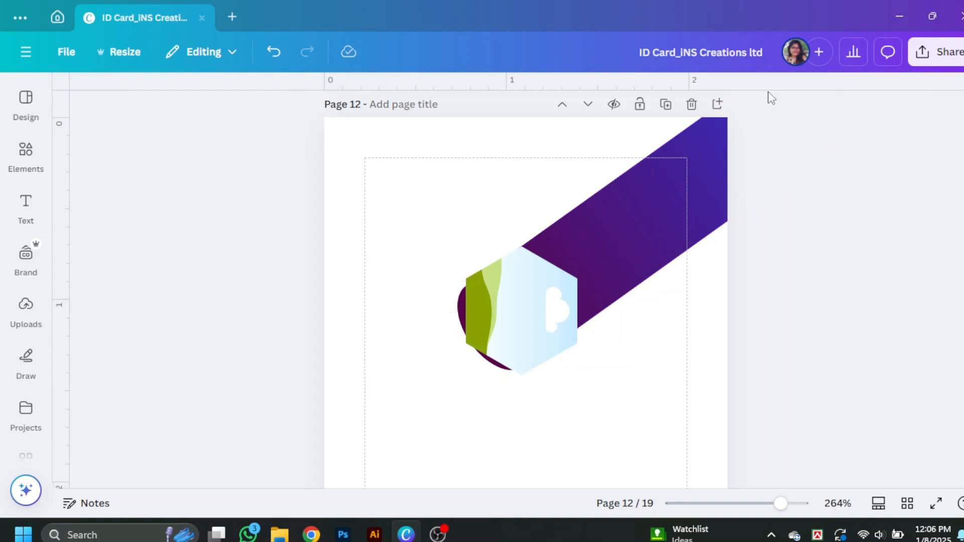
pyautogui.click(645, 246)
pyautogui.moveTo(470, 345); pyautogui.dragTo(506, 320)
pyautogui.click(628, 340)
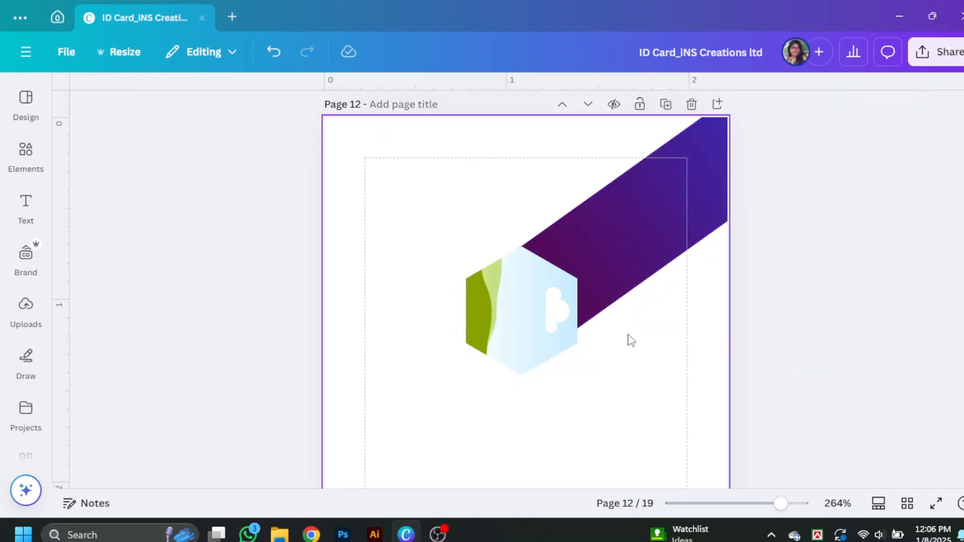
# Widen the diagonal band on both long sides so it extends slightly beyond the hexagonal frame
pyautogui.click(627, 253)
pyautogui.moveTo(629, 149)
pyautogui.mouseDown()
pyautogui.moveTo(642, 159)
pyautogui.moveTo(630, 183)
pyautogui.moveTo(628, 149)
pyautogui.mouseUp()
pyautogui.moveTo(692, 240); pyautogui.dragTo(705, 258)
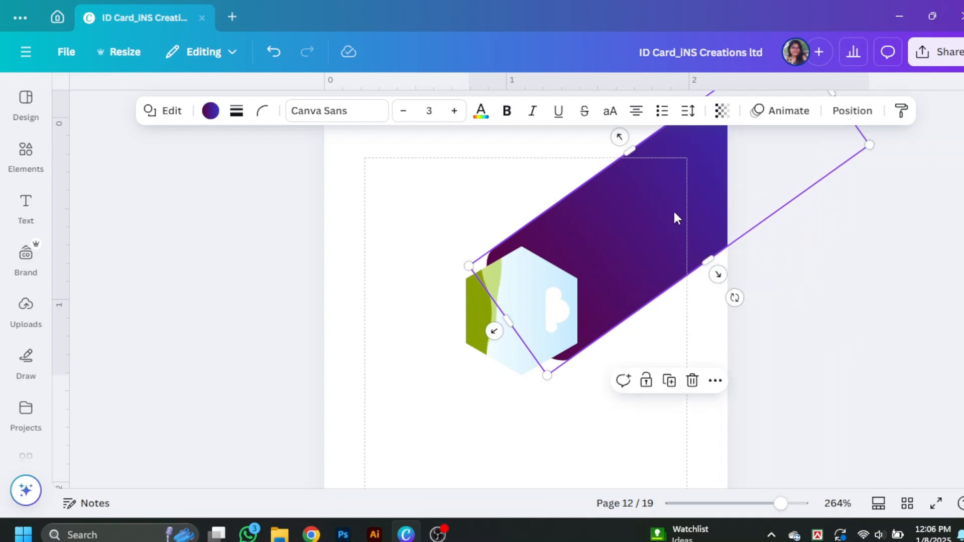
# Recolour the diagonal band with the black-to-blue gradient from the default colours
pyautogui.click(210, 112)
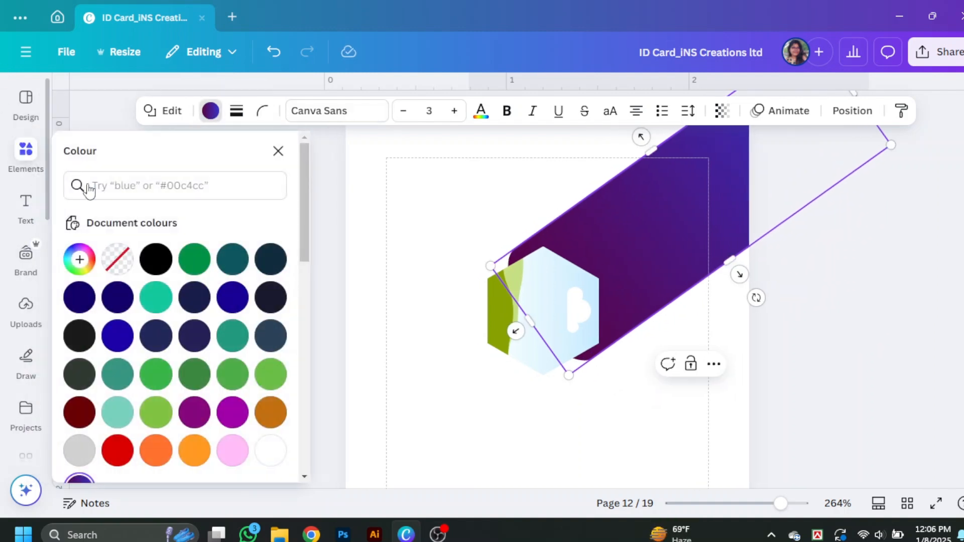
pyautogui.scroll(-3, 121, 301)
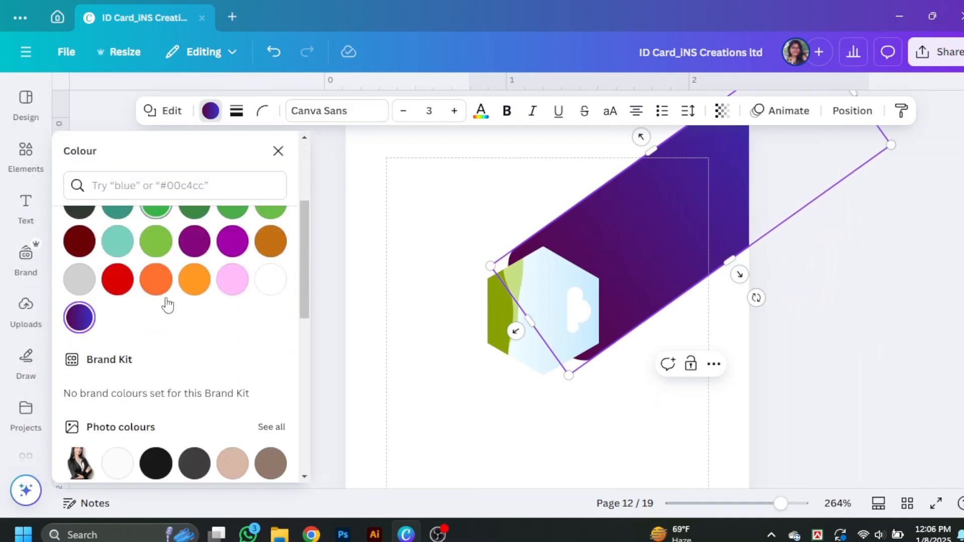
pyautogui.scroll(-4, 128, 311)
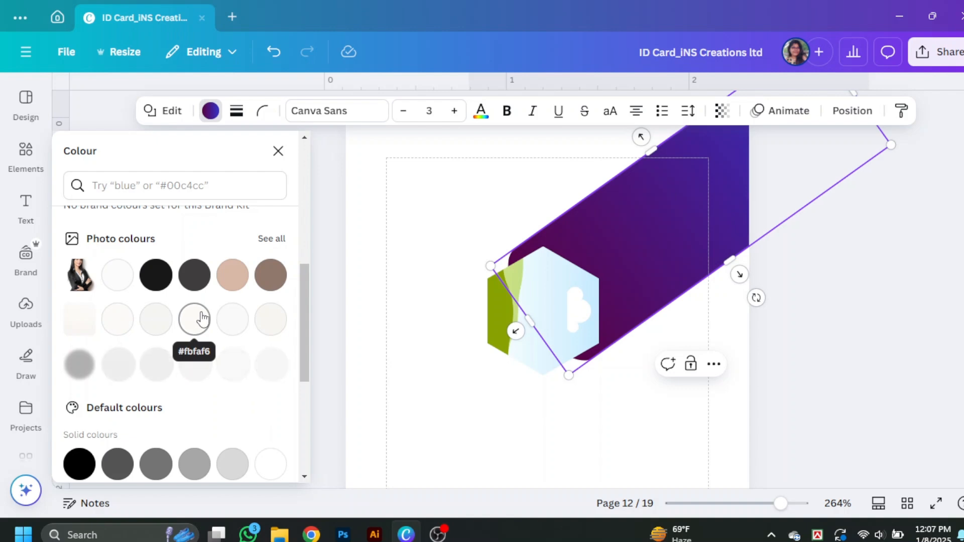
pyautogui.scroll(5, 204, 314)
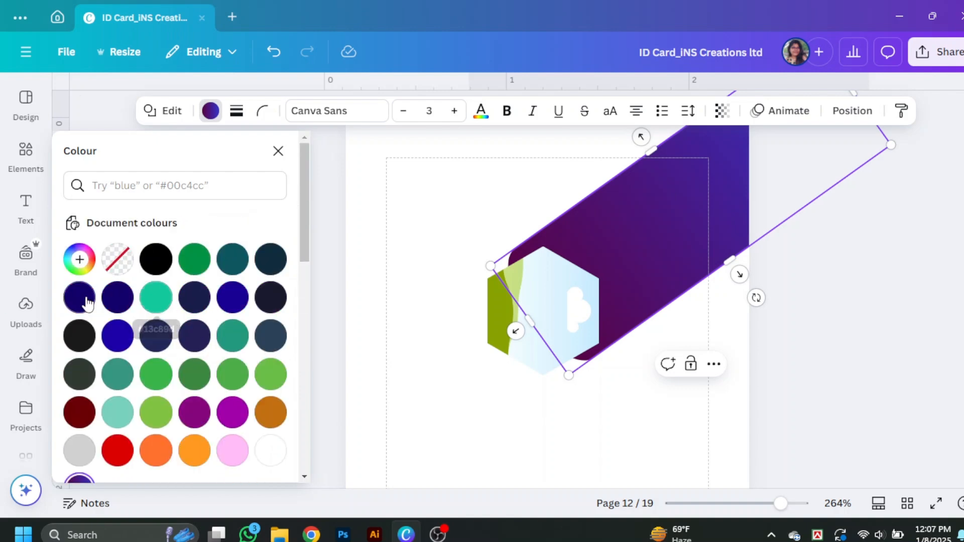
pyautogui.click(82, 302)
pyautogui.scroll(-9, 126, 346)
pyautogui.click(159, 375)
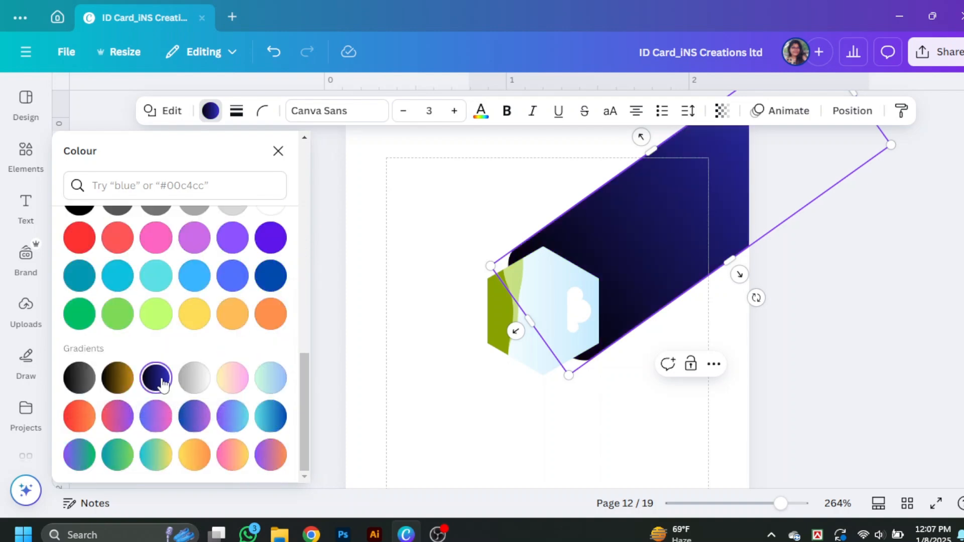
# Change the band gradient's black stop to light blue #7BB8FF and apply the top-to-bottom linear style
pyautogui.scroll(8, 162, 376)
pyautogui.scroll(3, 163, 377)
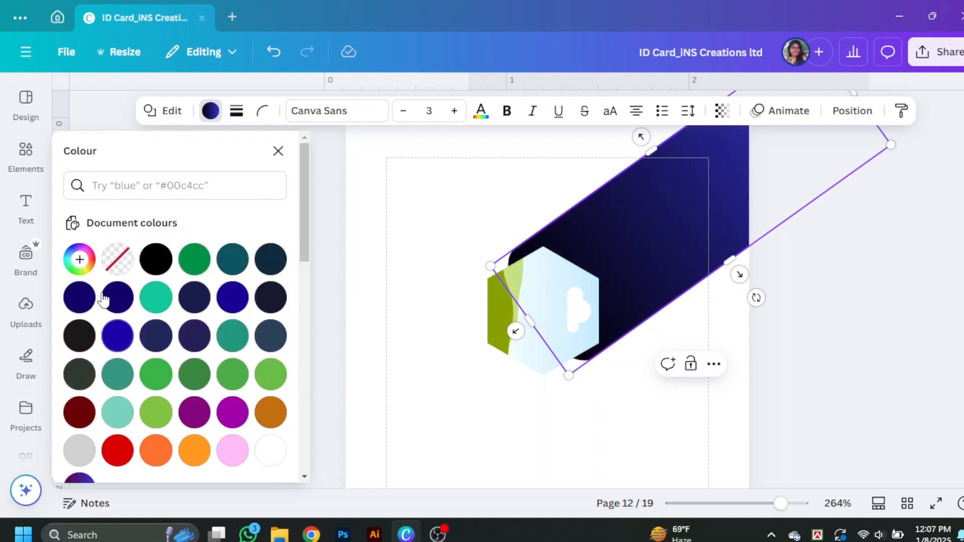
pyautogui.click(79, 259)
pyautogui.click(89, 366)
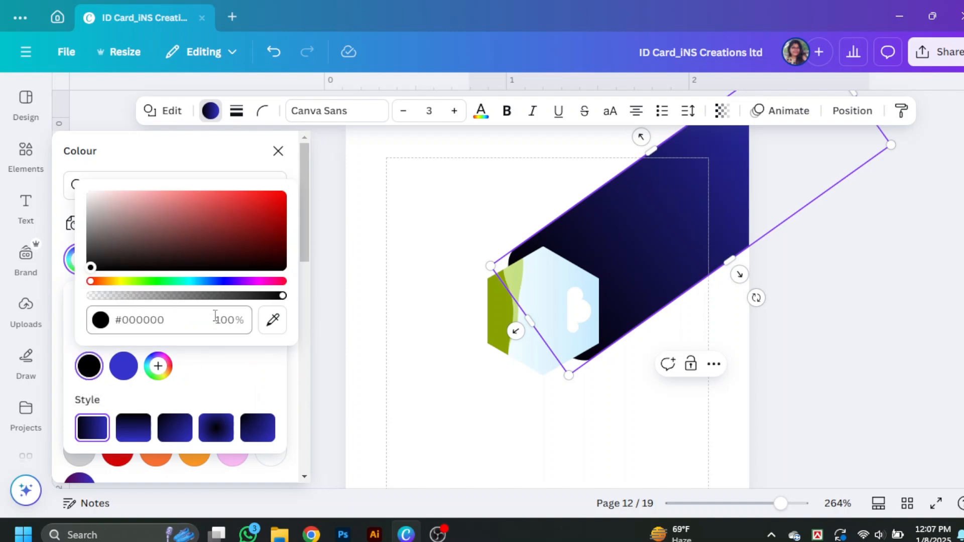
pyautogui.moveTo(96, 233); pyautogui.dragTo(85, 171)
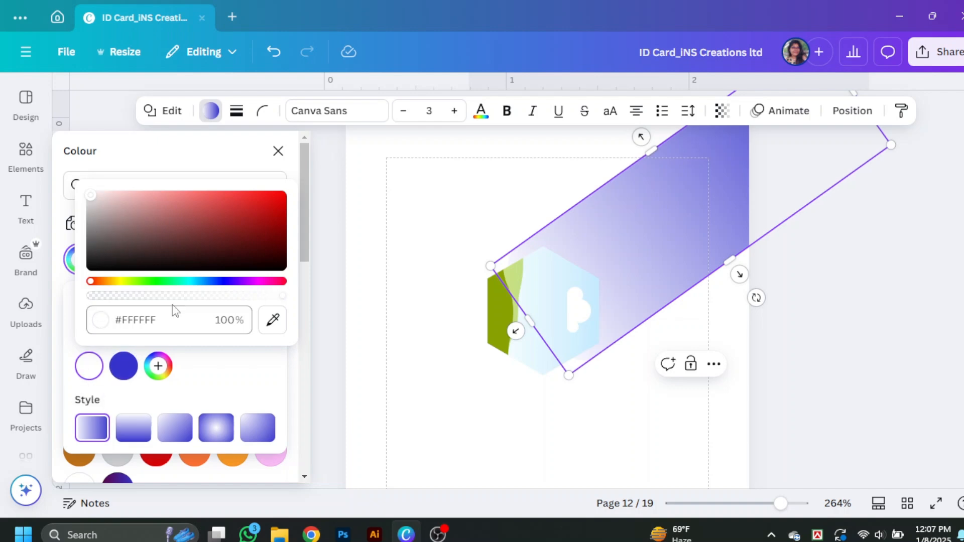
pyautogui.click(205, 281)
pyautogui.moveTo(206, 195)
pyautogui.mouseDown()
pyautogui.moveTo(167, 192)
pyautogui.moveTo(189, 193)
pyautogui.mouseUp()
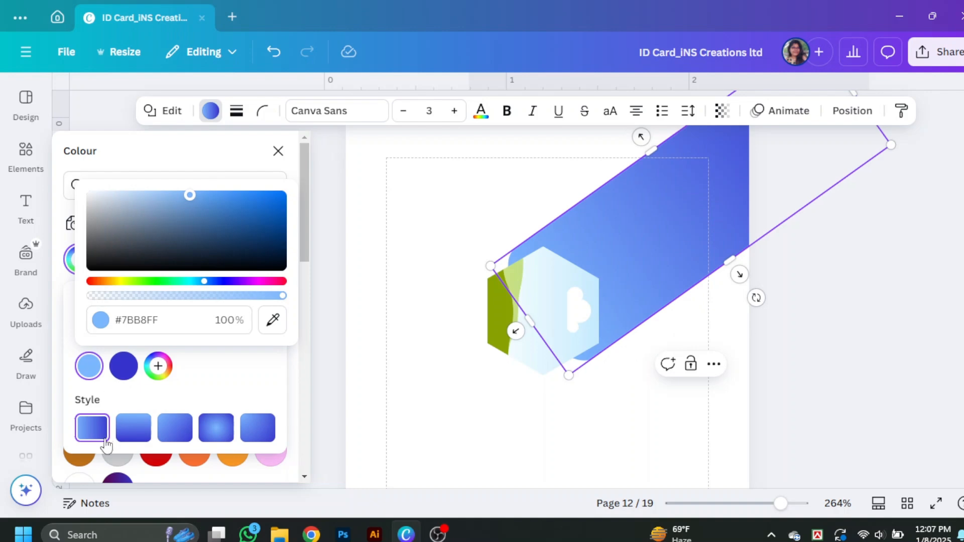
pyautogui.click(137, 430)
pyautogui.click(814, 433)
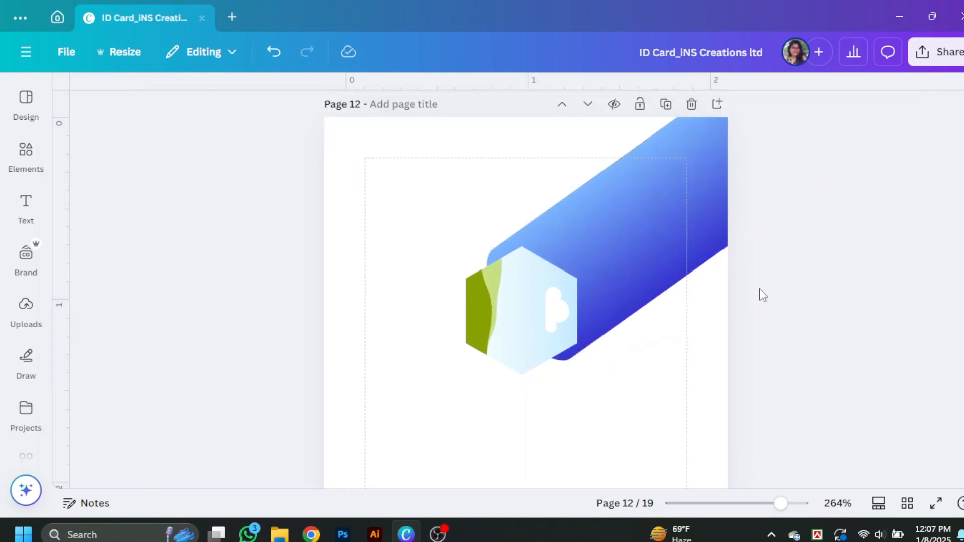
# Search the elements library for "office lady" and restrict the results to photos
pyautogui.click(20, 162)
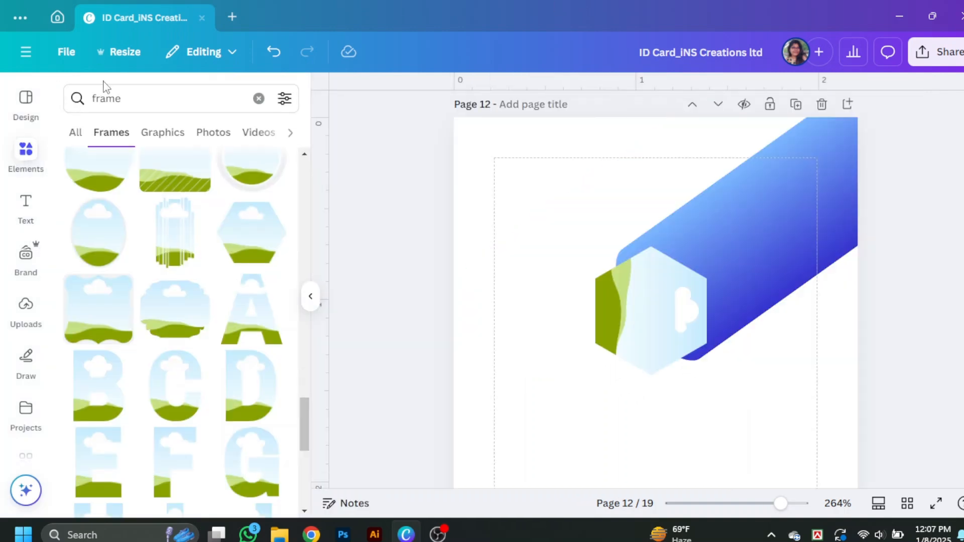
pyautogui.click(123, 98)
pyautogui.write('lad')
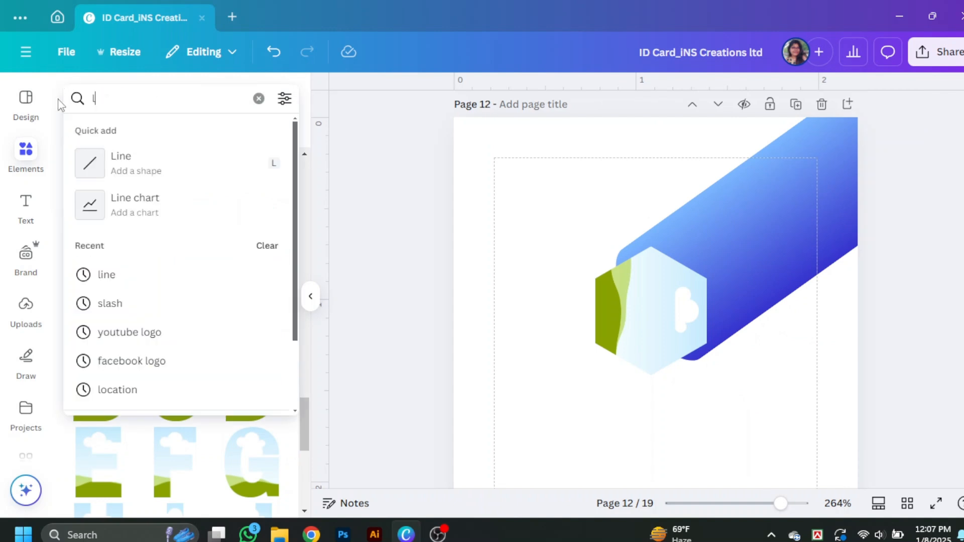
pyautogui.press('BackSpace')
pyautogui.press('BackSpace')
pyautogui.press('BackSpace')
pyautogui.write('offi')
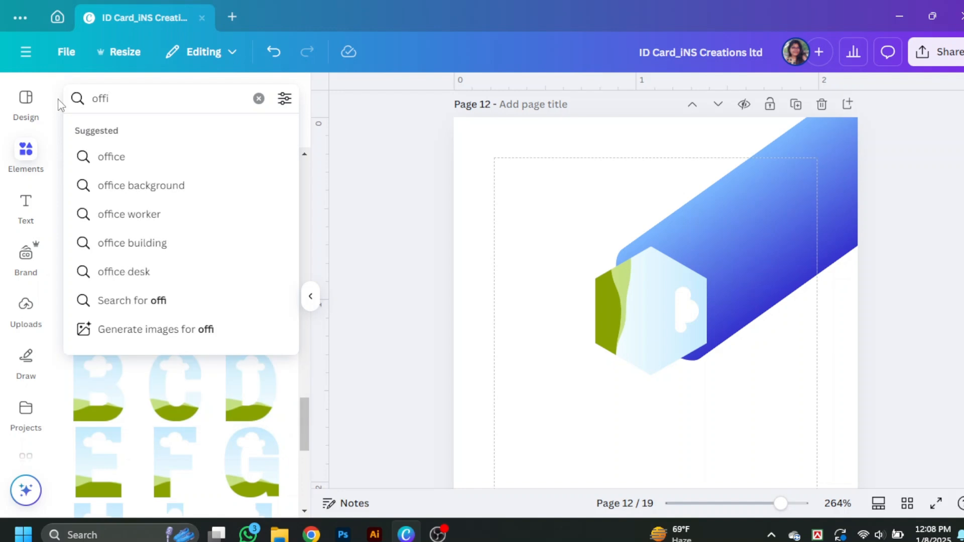
pyautogui.write('ce lady')
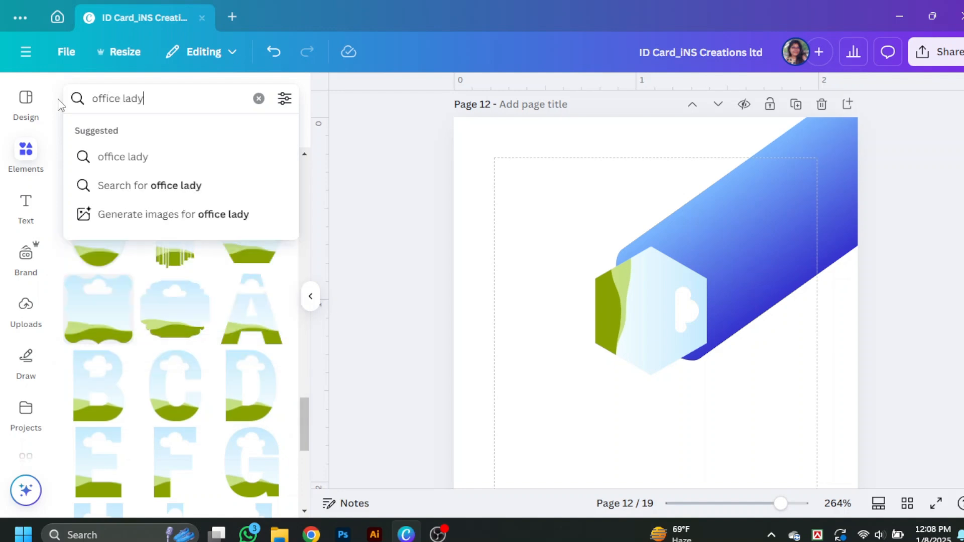
pyautogui.press('Return')
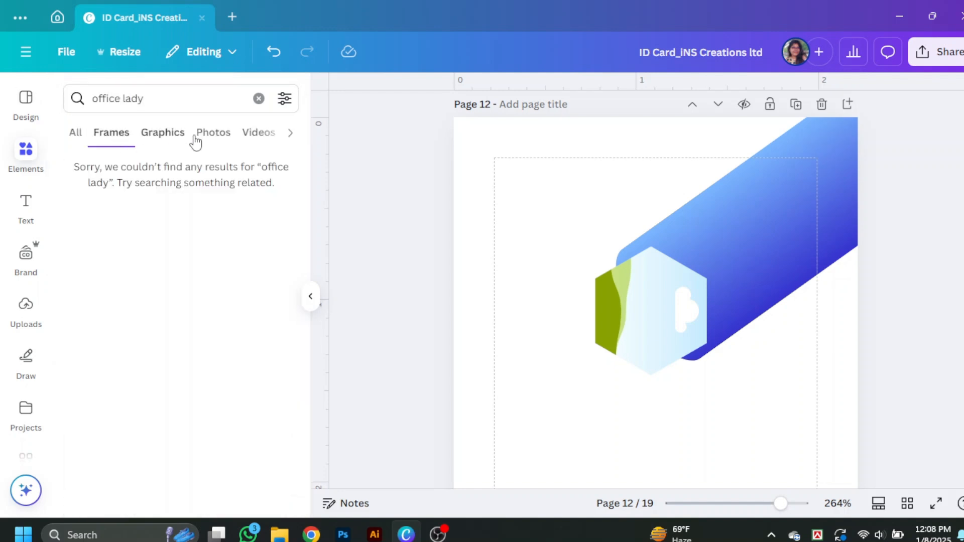
pyautogui.click(196, 135)
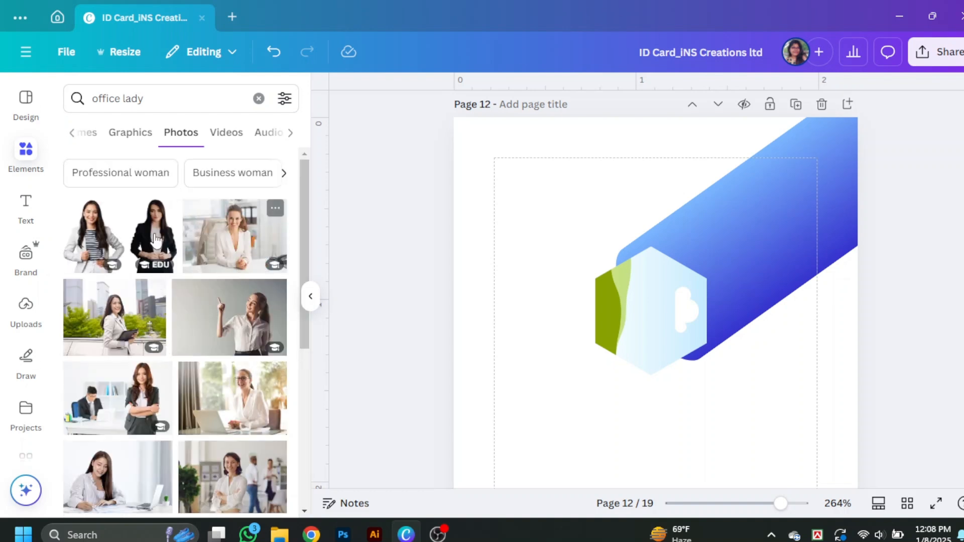
# Place the photo of the woman in the black blazer into the hexagonal frame, turning it upright and centring her inside
pyautogui.click(144, 246)
pyautogui.moveTo(725, 360); pyautogui.dragTo(652, 311)
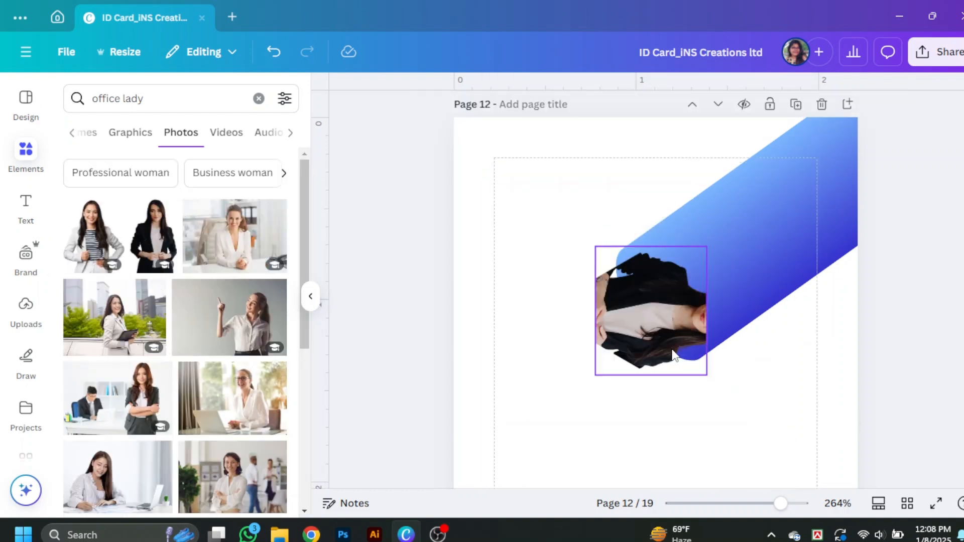
pyautogui.doubleClick(652, 312)
pyautogui.moveTo(583, 403); pyautogui.dragTo(659, 446)
pyautogui.moveTo(660, 307); pyautogui.dragTo(647, 347)
pyautogui.click(743, 381)
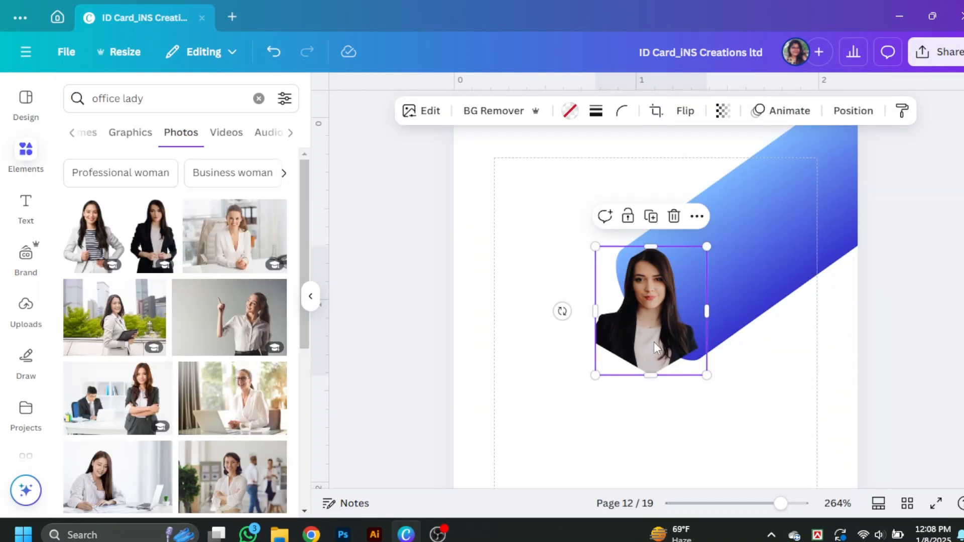
# Add a solid border with weight 1 around the hexagonal photo frame
pyautogui.click(596, 111)
pyautogui.click(554, 156)
pyautogui.click(679, 204)
pyautogui.write('1')
pyautogui.press('Return')
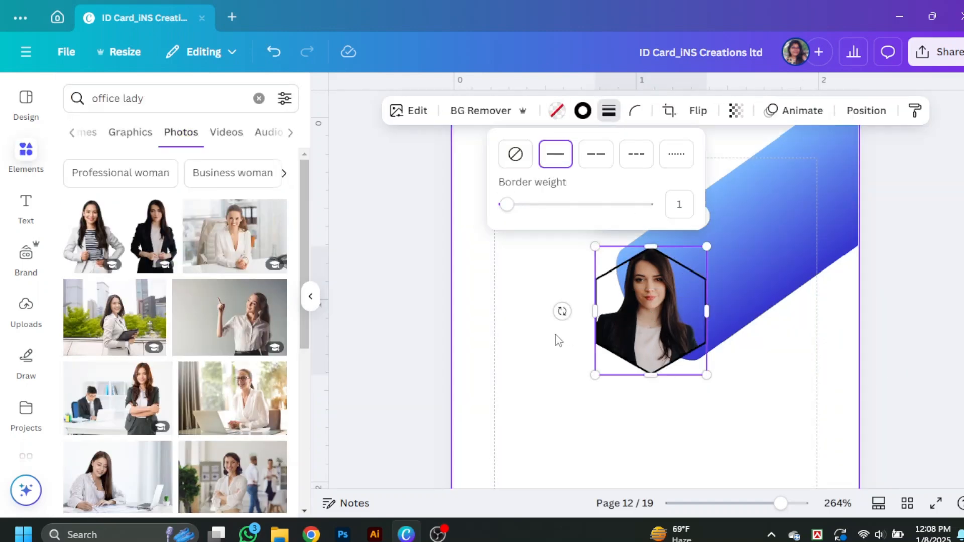
# Try to give the hexagonal photo frame a white fill behind the portrait
pyautogui.click(558, 115)
pyautogui.click(558, 116)
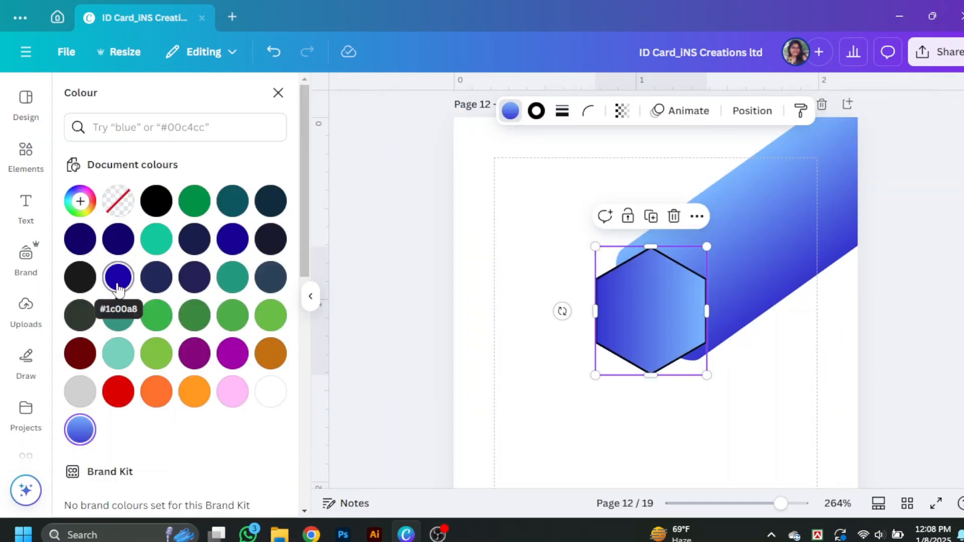
pyautogui.scroll(-2, 175, 276)
pyautogui.click(270, 319)
pyautogui.click(498, 325)
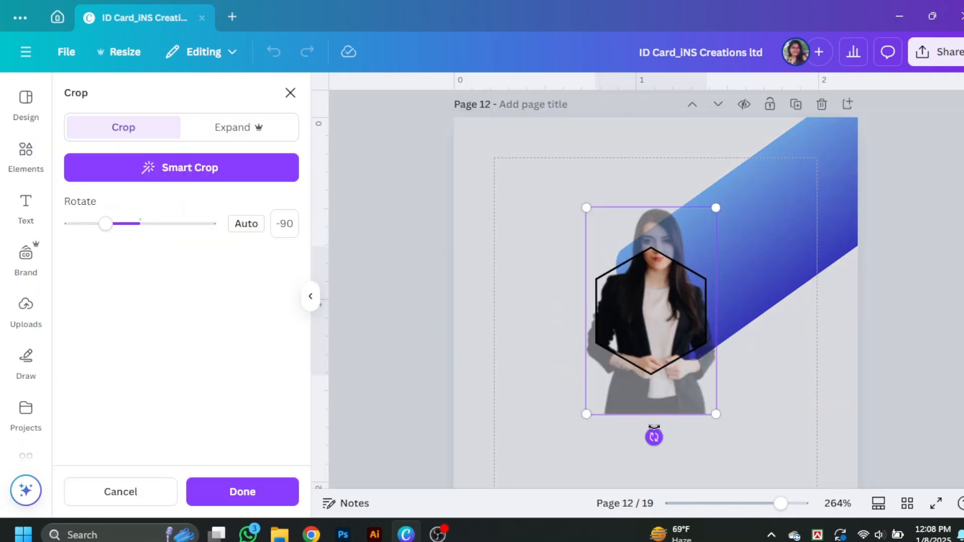
pyautogui.click(369, 294)
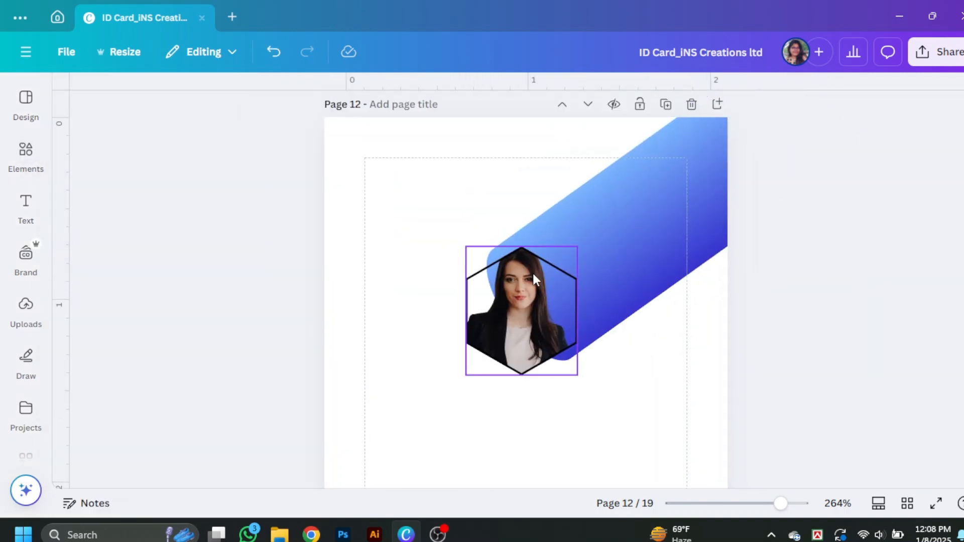
# Switch the photo search to "Professional woman" and replace the hexagonal frame's portrait with the woman in a black suit with crossed arms
pyautogui.click(26, 156)
pyautogui.click(166, 133)
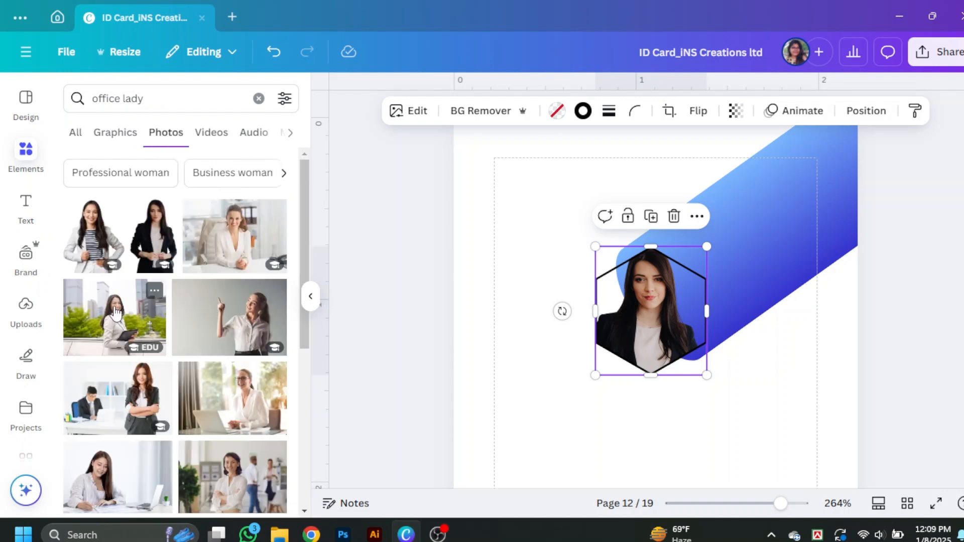
pyautogui.scroll(-11, 227, 395)
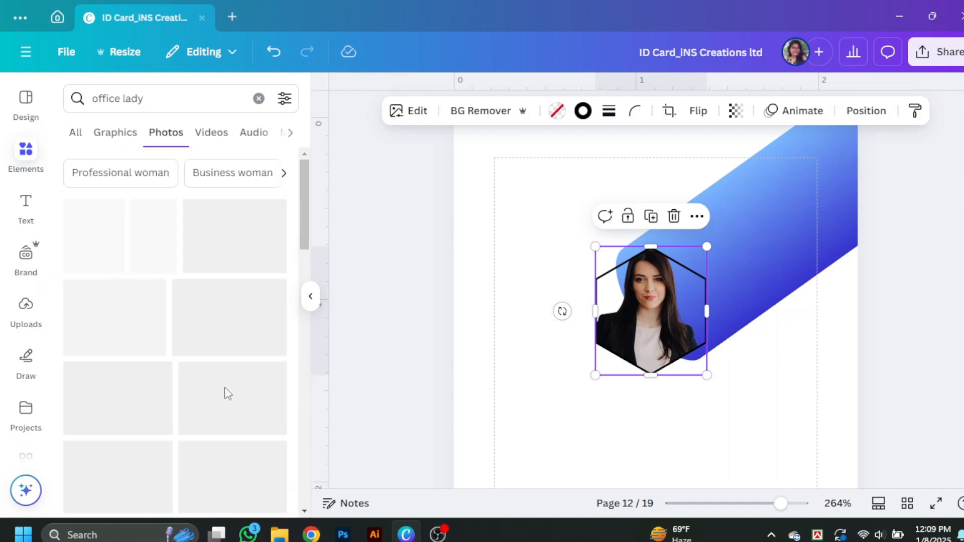
pyautogui.scroll(-5, 168, 318)
pyautogui.scroll(-10, 168, 318)
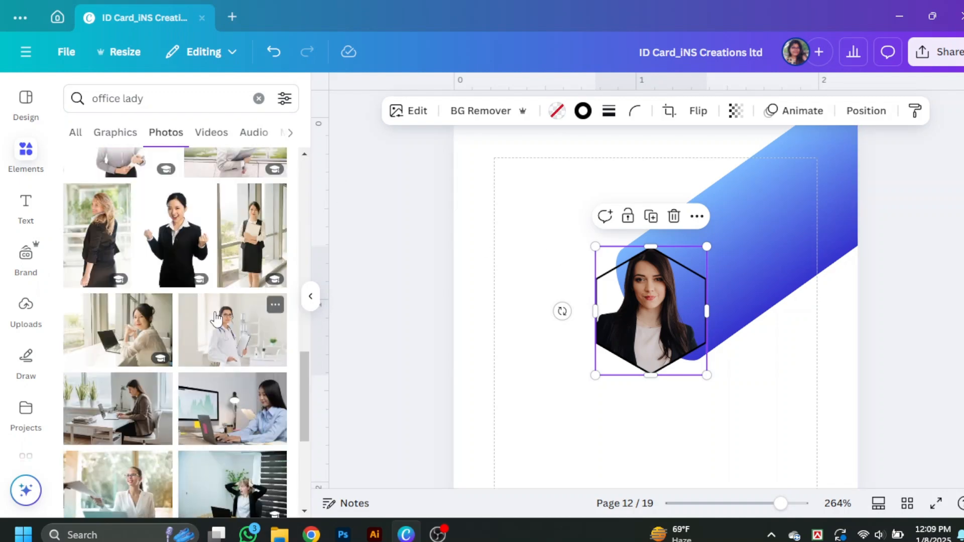
pyautogui.click(147, 202)
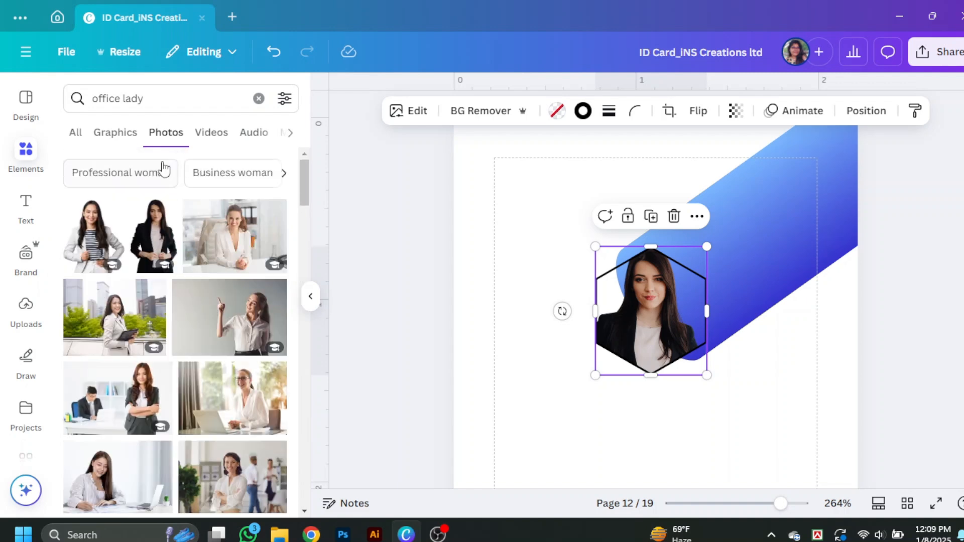
pyautogui.moveTo(183, 230); pyautogui.dragTo(657, 331)
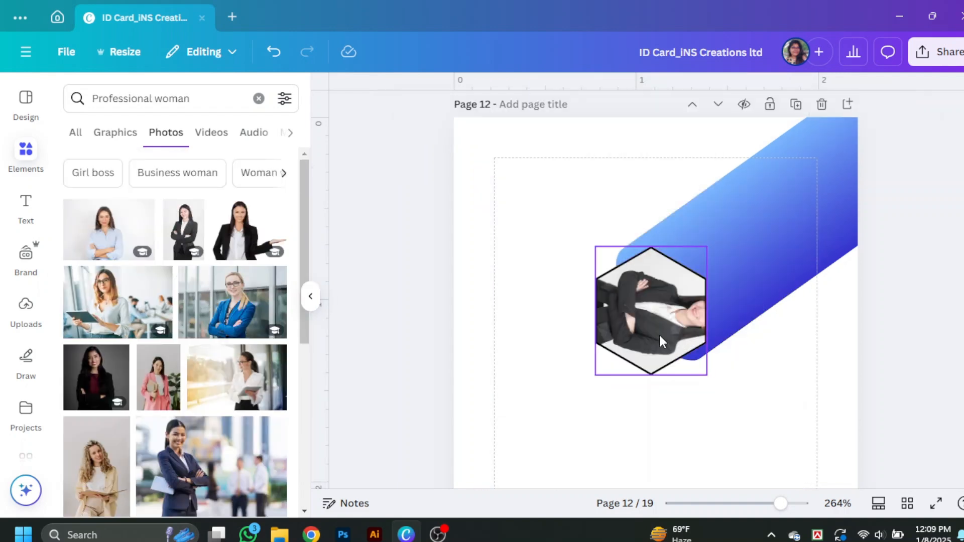
# Turn the new portrait upright in the hexagonal frame, enlarge it slightly and centre the head and shoulders inside
pyautogui.doubleClick(656, 328)
pyautogui.moveTo(531, 315); pyautogui.dragTo(658, 434)
pyautogui.moveTo(663, 360); pyautogui.dragTo(642, 369)
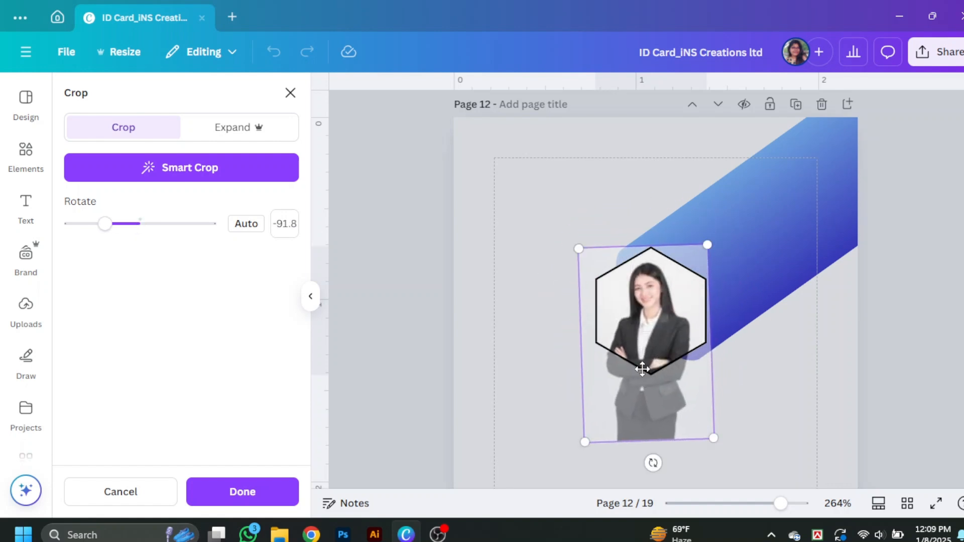
pyautogui.moveTo(582, 443); pyautogui.dragTo(571, 463)
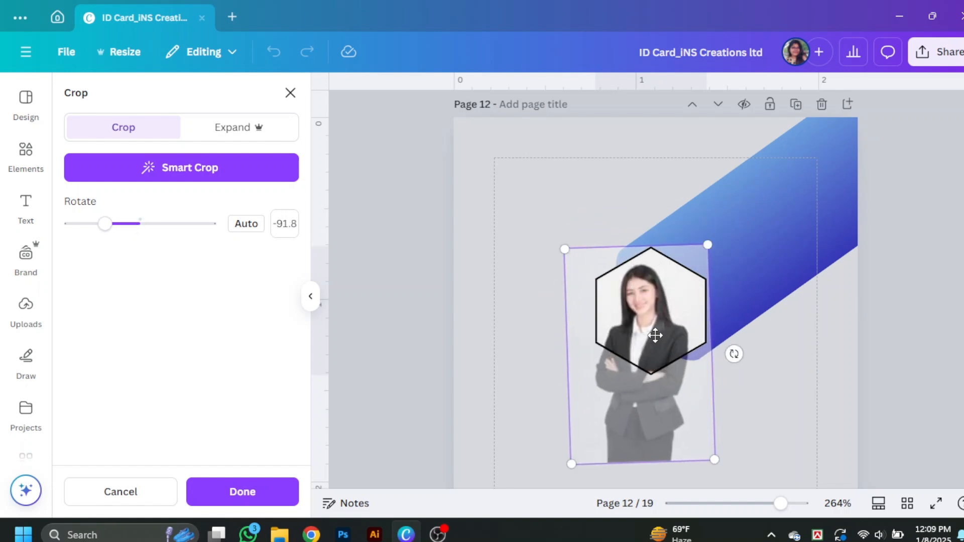
pyautogui.moveTo(655, 335); pyautogui.dragTo(660, 335)
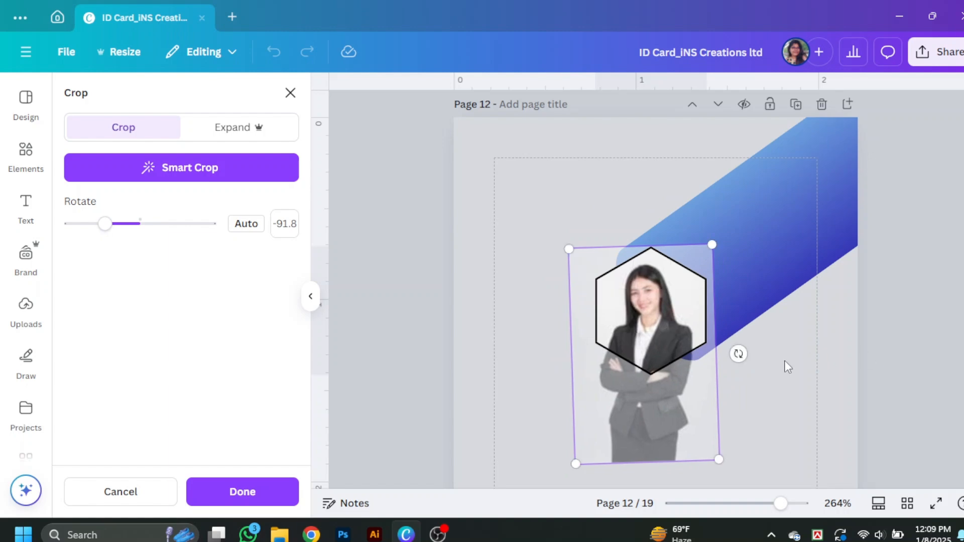
pyautogui.moveTo(735, 354); pyautogui.dragTo(734, 356)
pyautogui.click(900, 355)
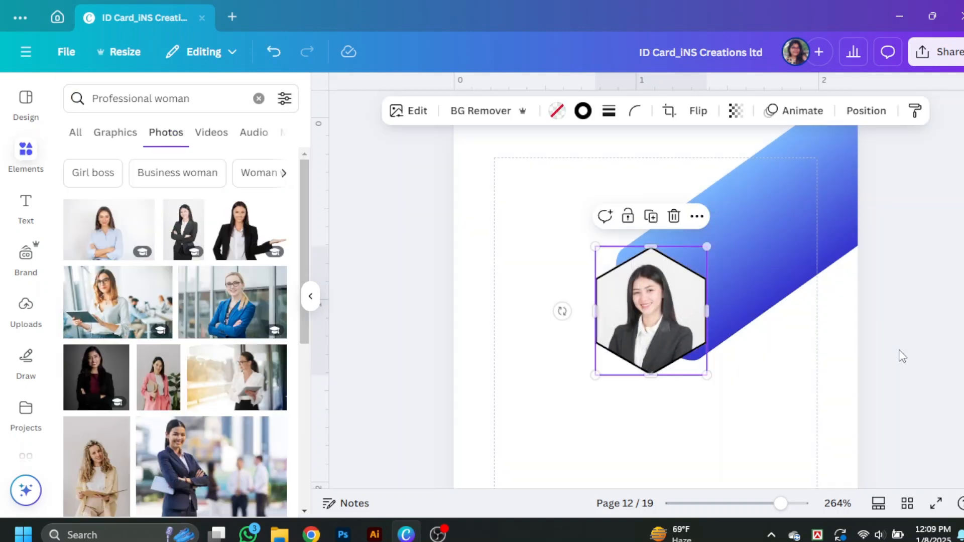
pyautogui.click(901, 354)
# Change the hexagonal photo frame's border to dark blue and set the border weight to 2
pyautogui.click(691, 306)
pyautogui.click(583, 111)
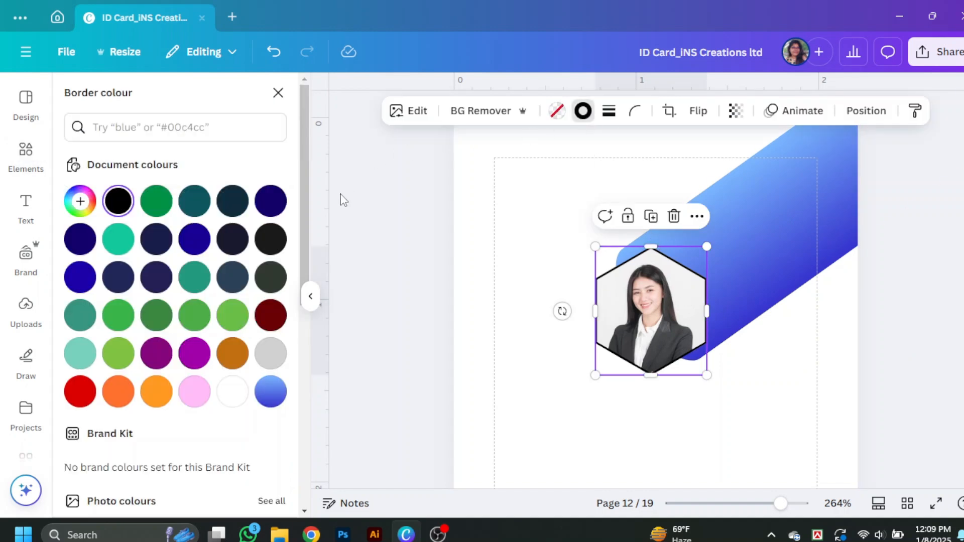
pyautogui.click(196, 243)
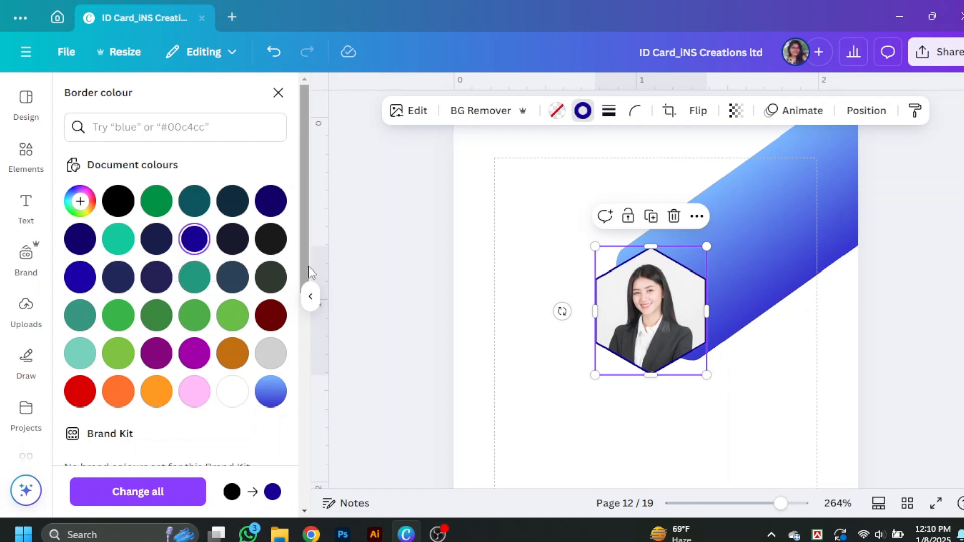
pyautogui.click(609, 111)
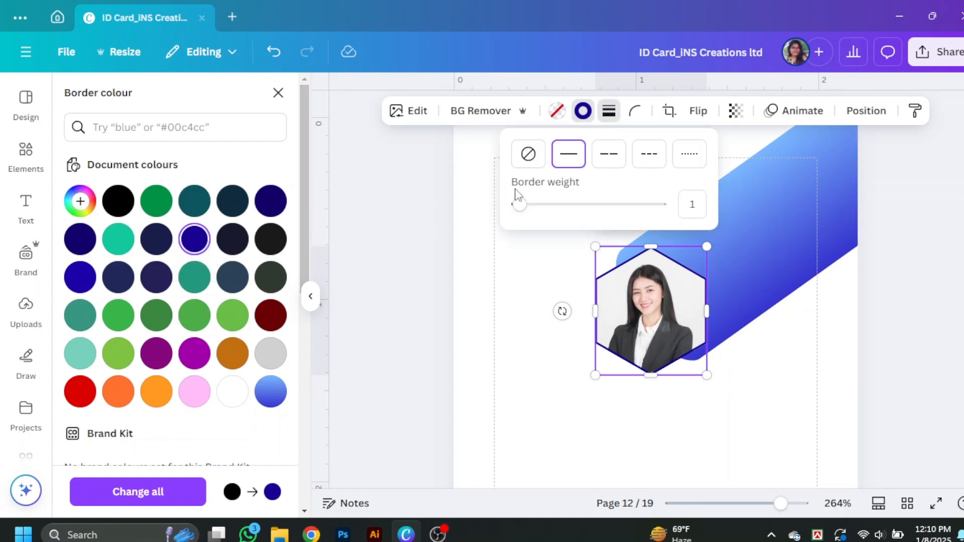
pyautogui.write('2')
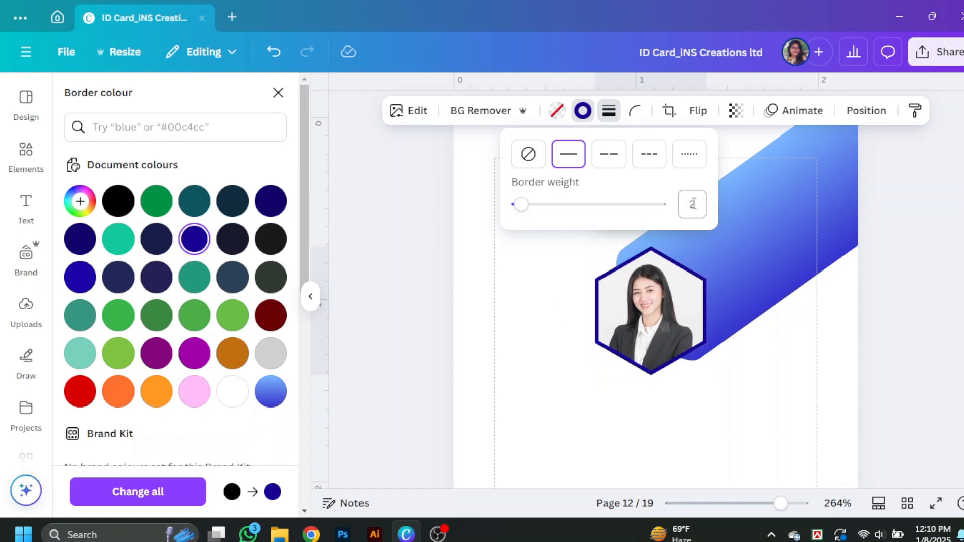
pyautogui.click(879, 357)
pyautogui.click(645, 410)
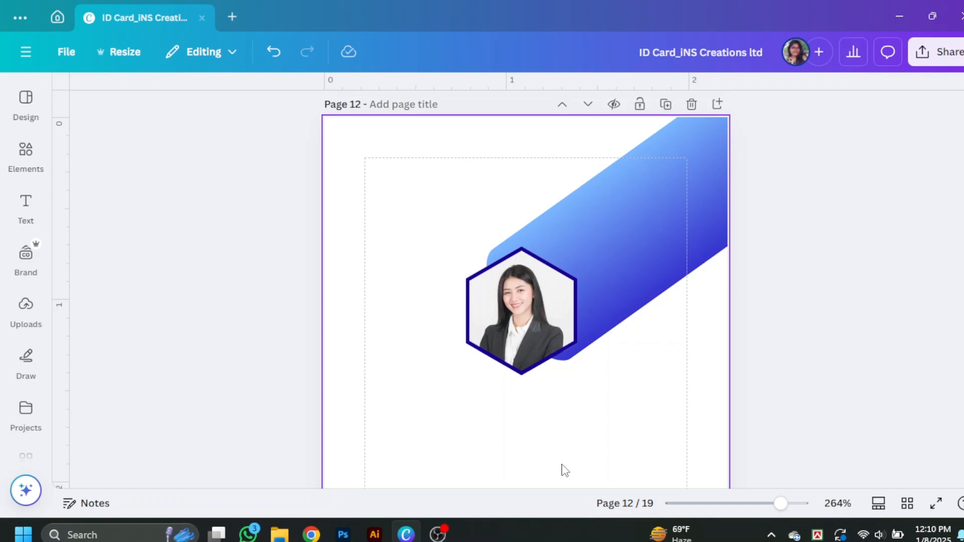
# Search the elements library for "shape" and look through the full set of basic shapes
pyautogui.click(26, 153)
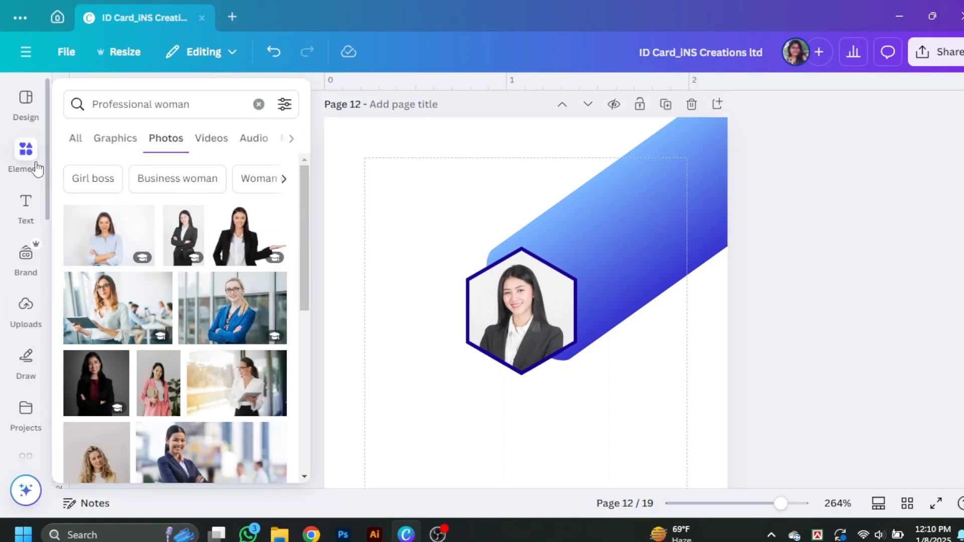
pyautogui.click(134, 103)
pyautogui.write('shape')
pyautogui.press('Return')
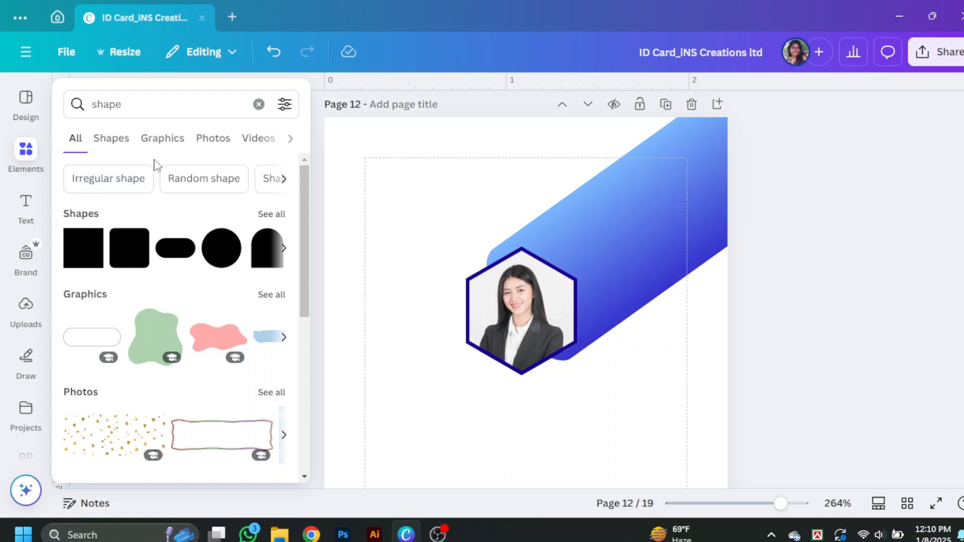
pyautogui.click(265, 216)
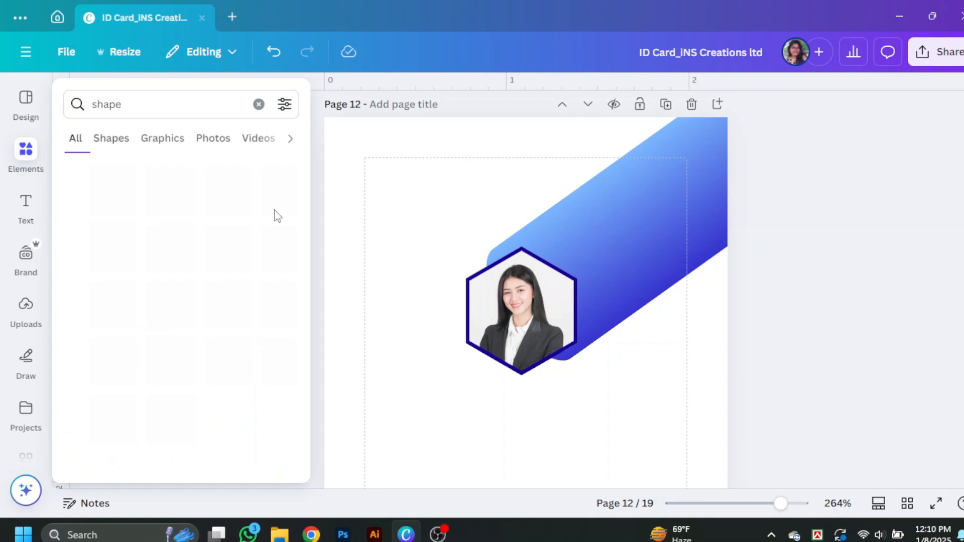
pyautogui.scroll(-3, 210, 354)
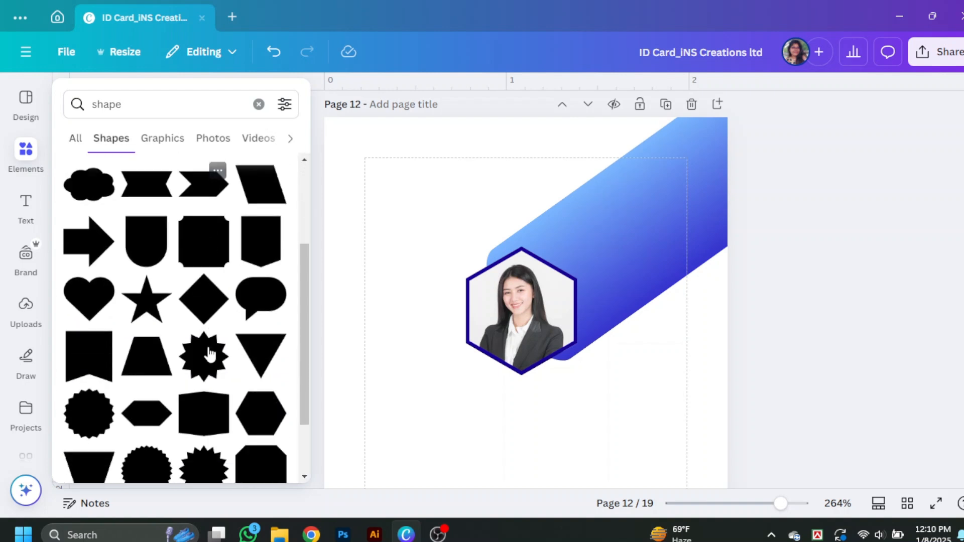
pyautogui.scroll(-5, 216, 313)
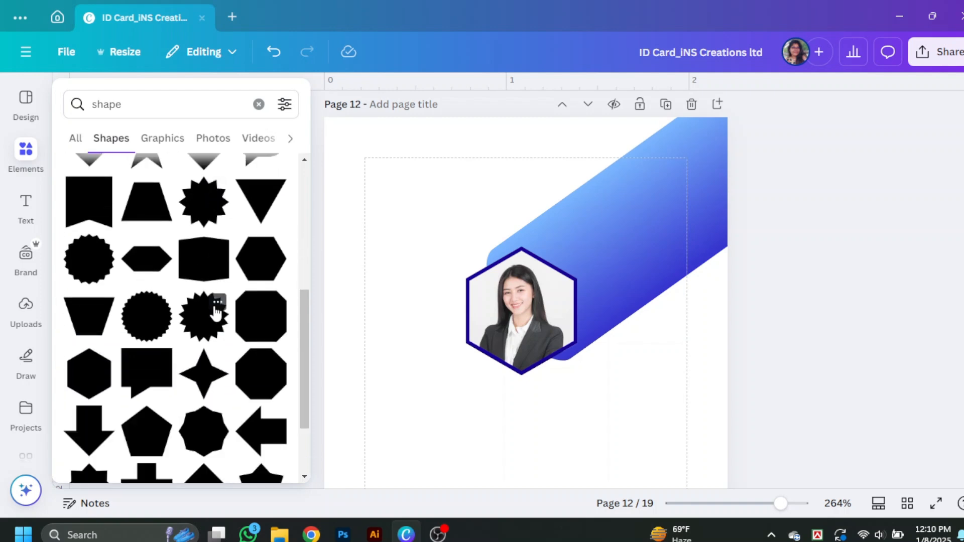
pyautogui.scroll(8, 214, 312)
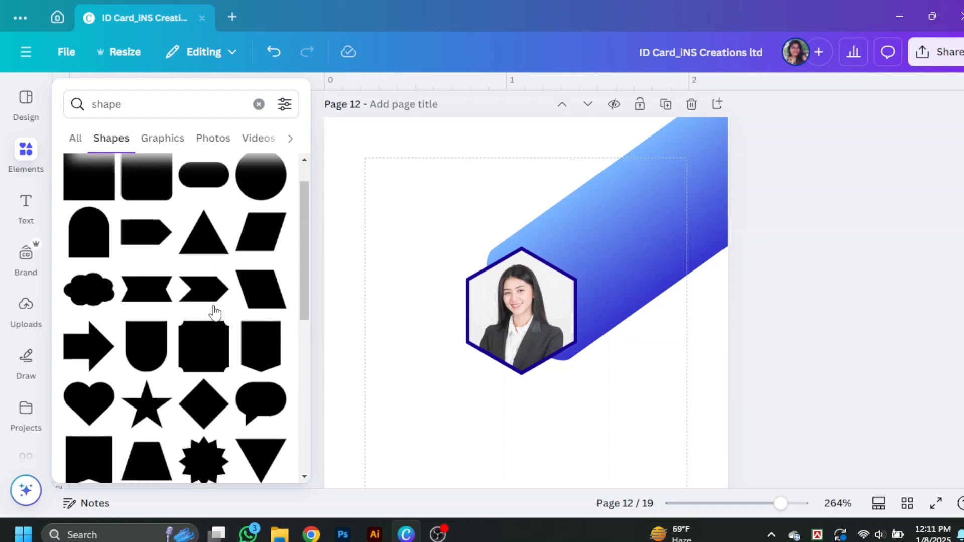
# Search the elements library for "corner shape", restrict the results to graphics and browse the corner designs
pyautogui.click(96, 104)
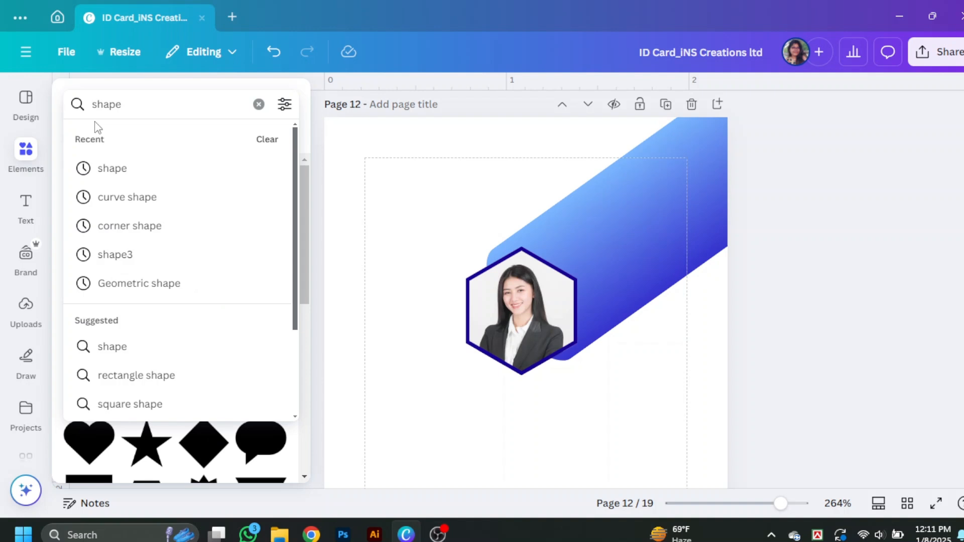
pyautogui.write('c')
pyautogui.write('orner')
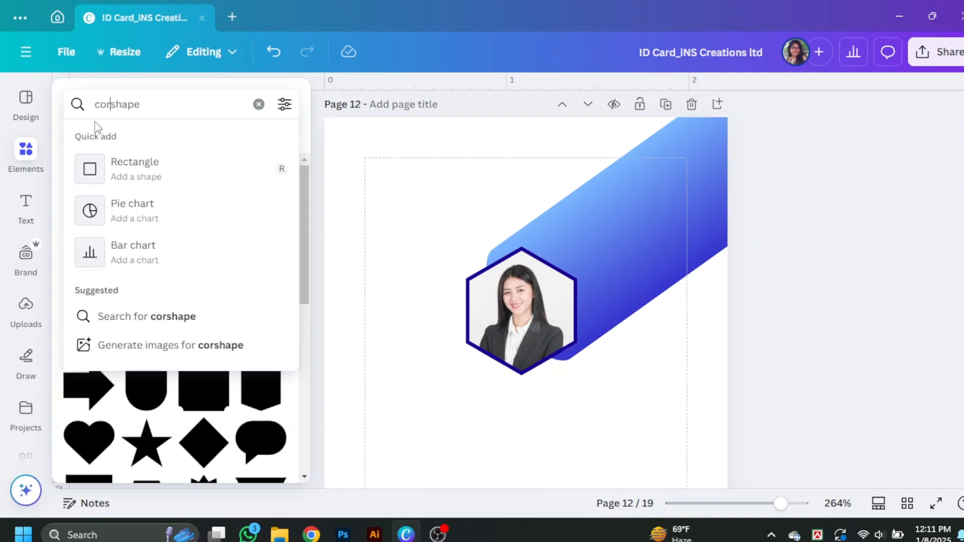
pyautogui.press('Return')
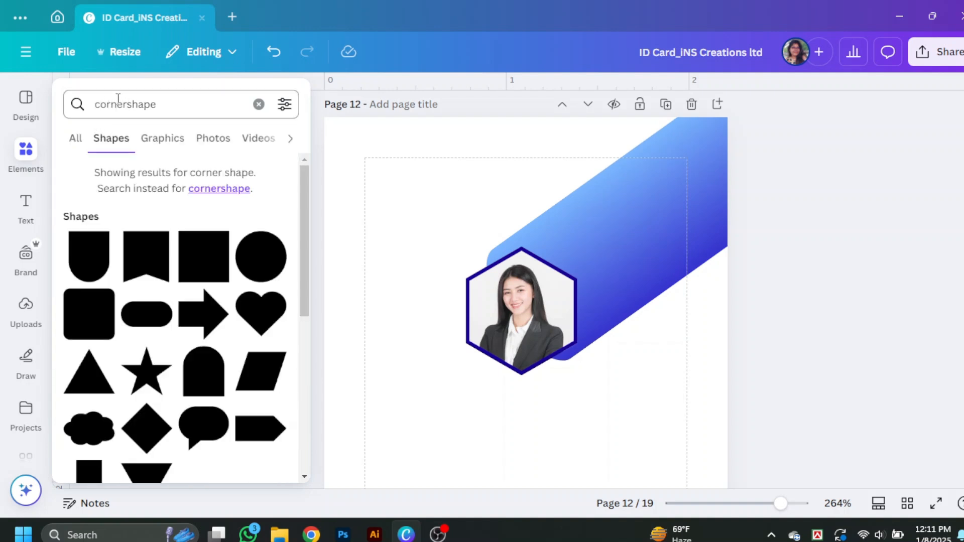
pyautogui.click(125, 103)
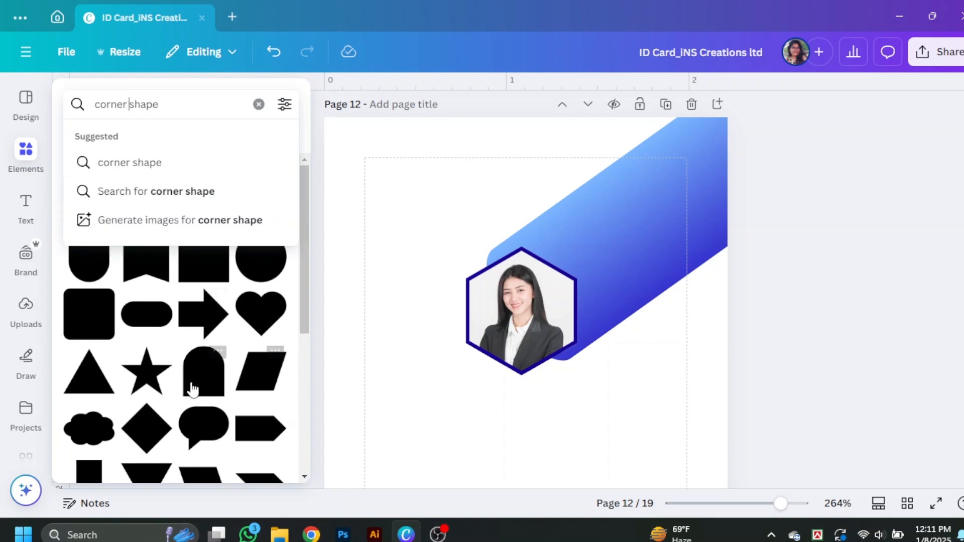
pyautogui.scroll(-3, 166, 352)
pyautogui.click(171, 165)
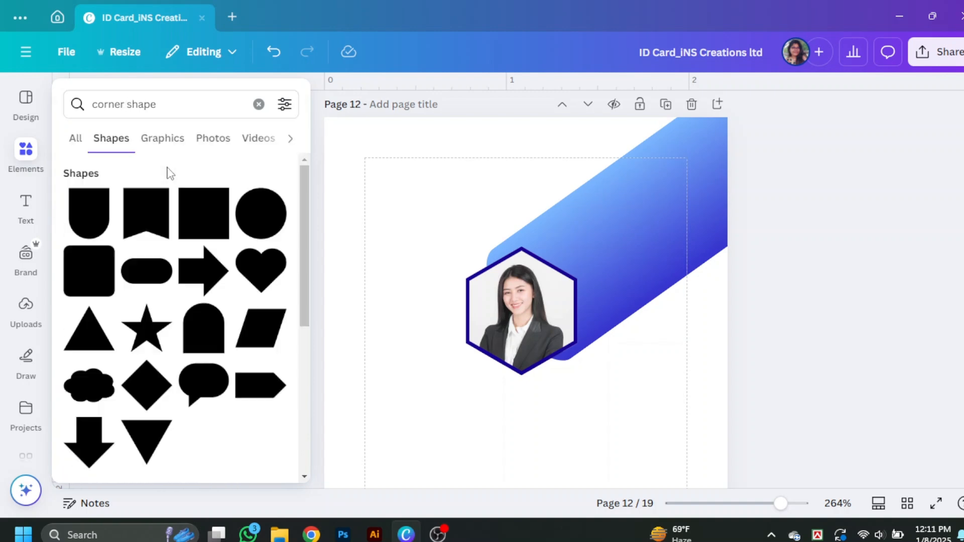
pyautogui.click(166, 143)
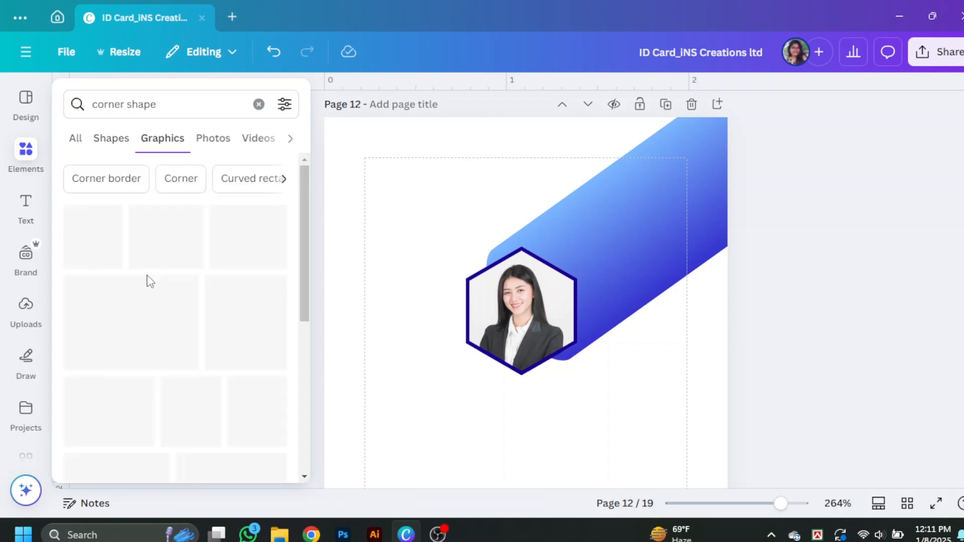
pyautogui.scroll(-3, 171, 245)
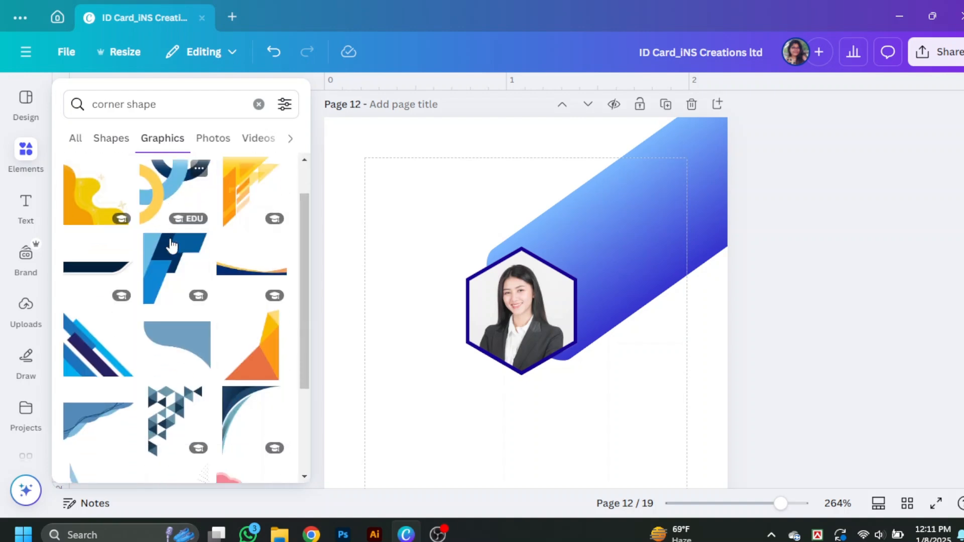
pyautogui.scroll(-4, 193, 260)
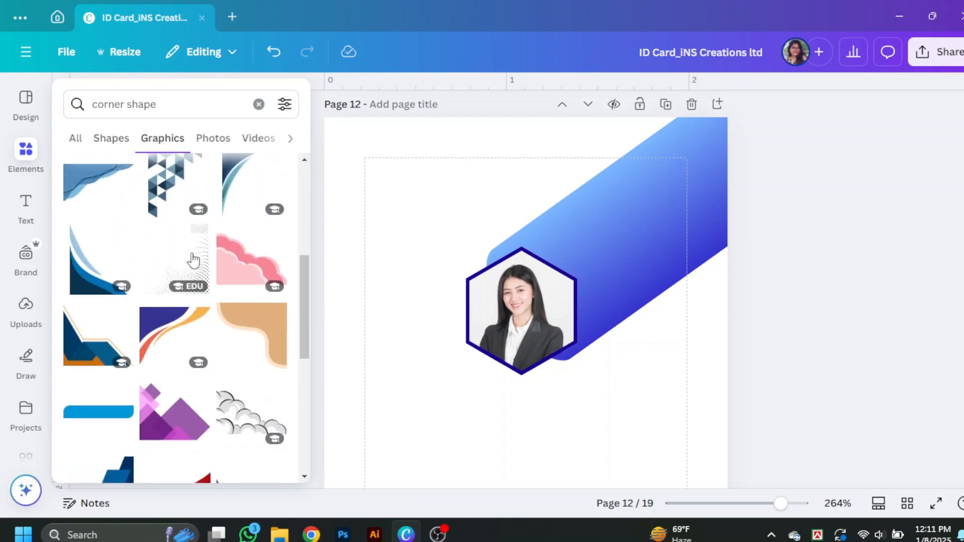
# Add the tan curved corner graphic to page 12 and flip it horizontally
pyautogui.click(247, 259)
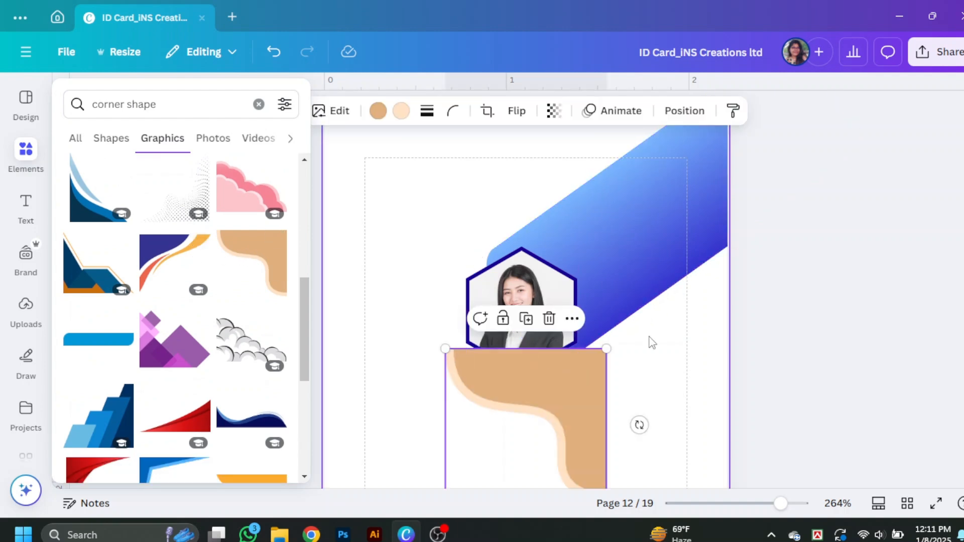
pyautogui.click(516, 111)
pyautogui.click(538, 148)
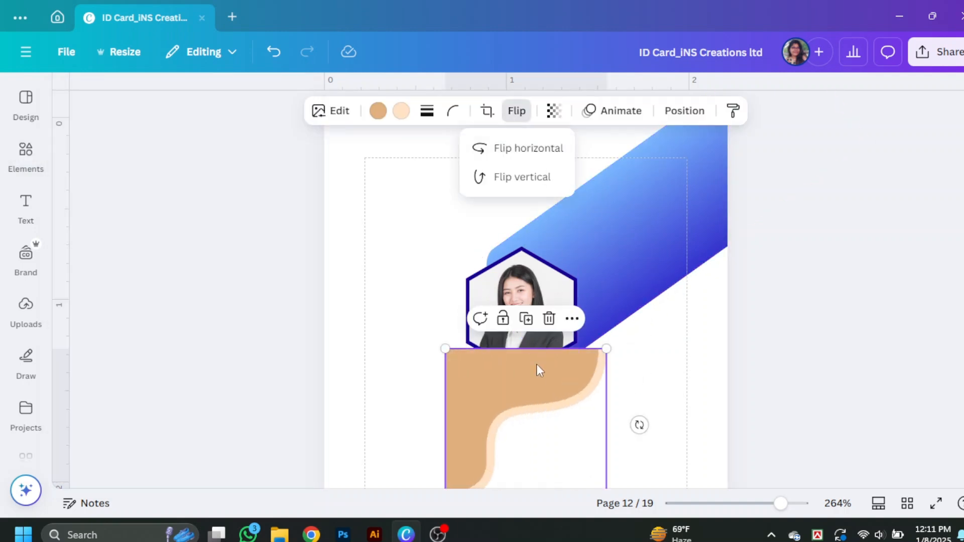
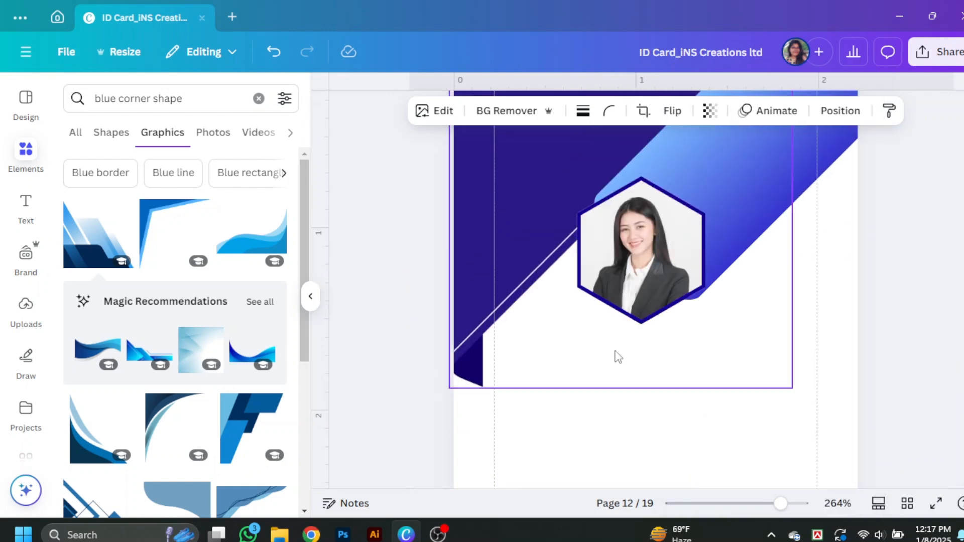
# Place the blue geometric chevron graphic in the lower-left corner of page 12, aligned with the page's lower edge
pyautogui.moveTo(597, 392); pyautogui.dragTo(598, 392)
pyautogui.scroll(3, 598, 392)
pyautogui.scroll(-4, 581, 417)
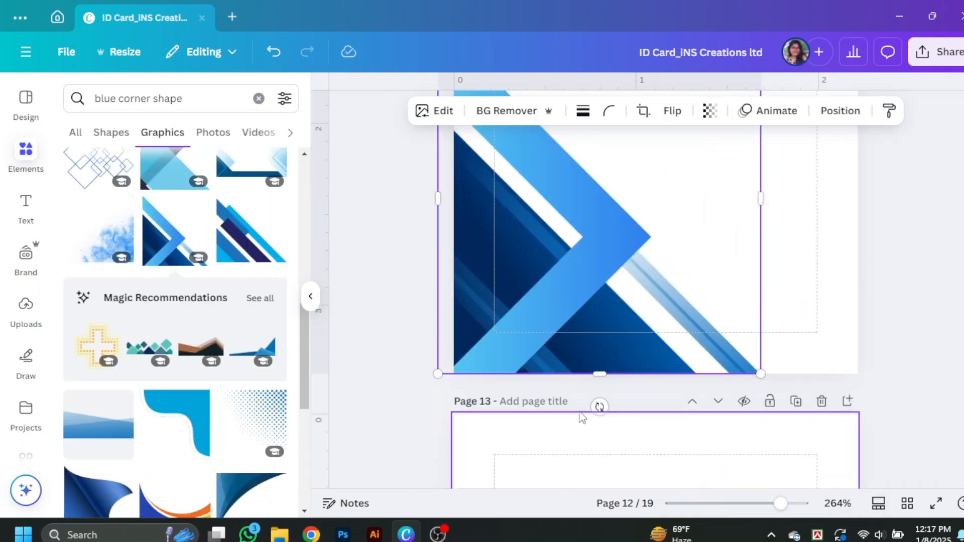
# Rotate the blue chevron graphic so it points upward and move it to the lower-right corner of page 12
pyautogui.moveTo(546, 314); pyautogui.dragTo(514, 335)
pyautogui.scroll(1, 514, 336)
pyautogui.moveTo(602, 395); pyautogui.dragTo(613, 387)
pyautogui.scroll(2, 613, 387)
pyautogui.moveTo(559, 425); pyautogui.dragTo(597, 435)
pyautogui.scroll(-3, 597, 436)
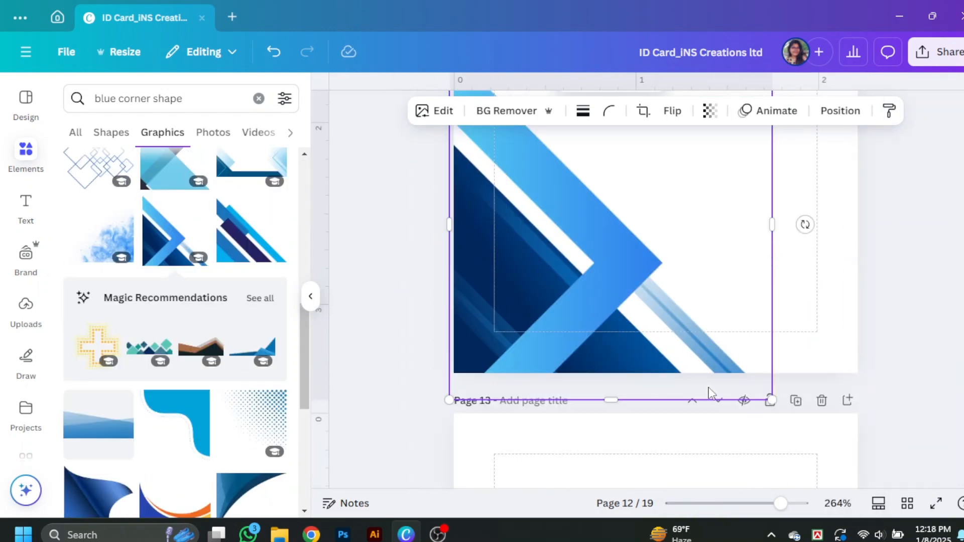
pyautogui.moveTo(804, 223); pyautogui.dragTo(640, 65)
pyautogui.moveTo(785, 253); pyautogui.dragTo(907, 273)
pyautogui.scroll(3, 860, 361)
pyautogui.scroll(-2, 860, 361)
pyautogui.scroll(-2, 295, 379)
pyautogui.click(310, 296)
# Resize and reposition the chevron graphic to fill the lower-right corner of page 12, and preview the card full screen
pyautogui.moveTo(810, 351); pyautogui.dragTo(815, 297)
pyautogui.moveTo(702, 346); pyautogui.dragTo(708, 345)
pyautogui.moveTo(791, 455); pyautogui.dragTo(703, 400)
pyautogui.moveTo(598, 291); pyautogui.dragTo(624, 336)
pyautogui.moveTo(757, 312); pyautogui.dragTo(756, 319)
pyautogui.click(836, 345)
pyautogui.moveTo(674, 321); pyautogui.dragTo(790, 303)
pyautogui.scroll(2, 836, 346)
pyautogui.click(703, 382)
pyautogui.scroll(-3, 753, 331)
pyautogui.moveTo(702, 335); pyautogui.dragTo(703, 348)
pyautogui.scroll(5, 703, 348)
pyautogui.scroll(-2, 905, 320)
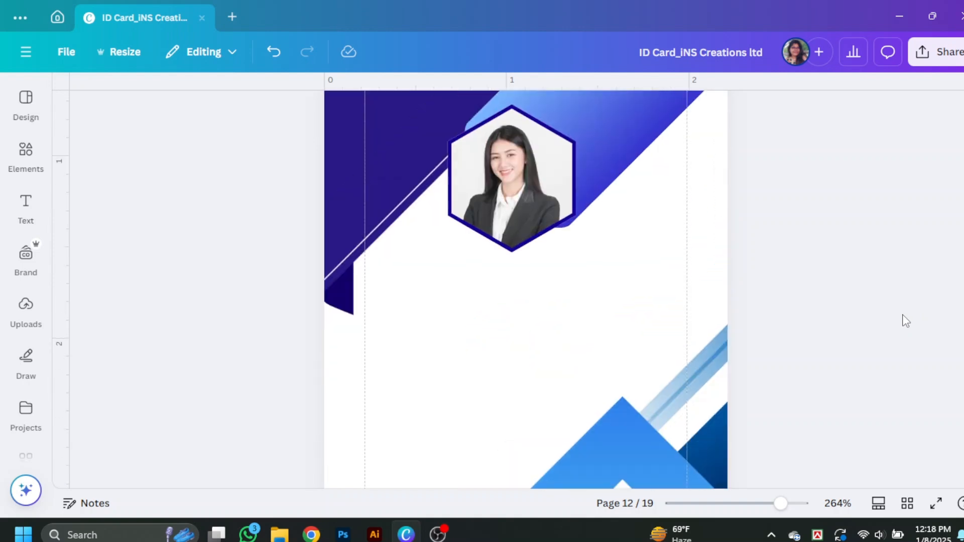
pyautogui.click(936, 503)
pyautogui.press('Escape')
# Enlarge the dark blue corner shape in the upper-left of page 12 and adjust its position
pyautogui.scroll(3, 448, 234)
pyautogui.click(448, 235)
pyautogui.moveTo(320, 189); pyautogui.dragTo(297, 166)
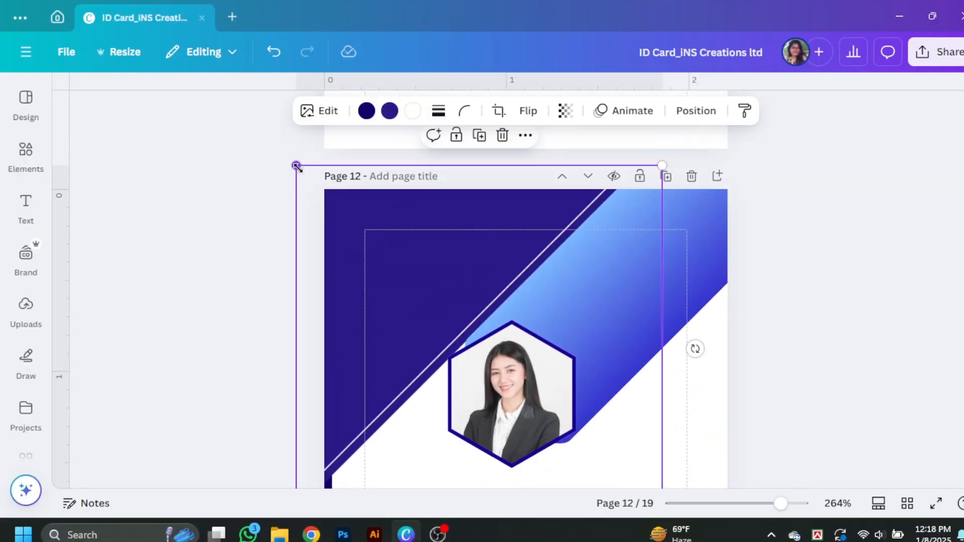
pyautogui.moveTo(427, 241); pyautogui.dragTo(433, 249)
pyautogui.click(878, 324)
# Enlarge the hexagonal portrait slightly and reposition it over the diagonal gradient band
pyautogui.scroll(-3, 873, 321)
pyautogui.click(532, 266)
pyautogui.moveTo(575, 324); pyautogui.dragTo(595, 347)
pyautogui.moveTo(552, 296); pyautogui.dragTo(547, 286)
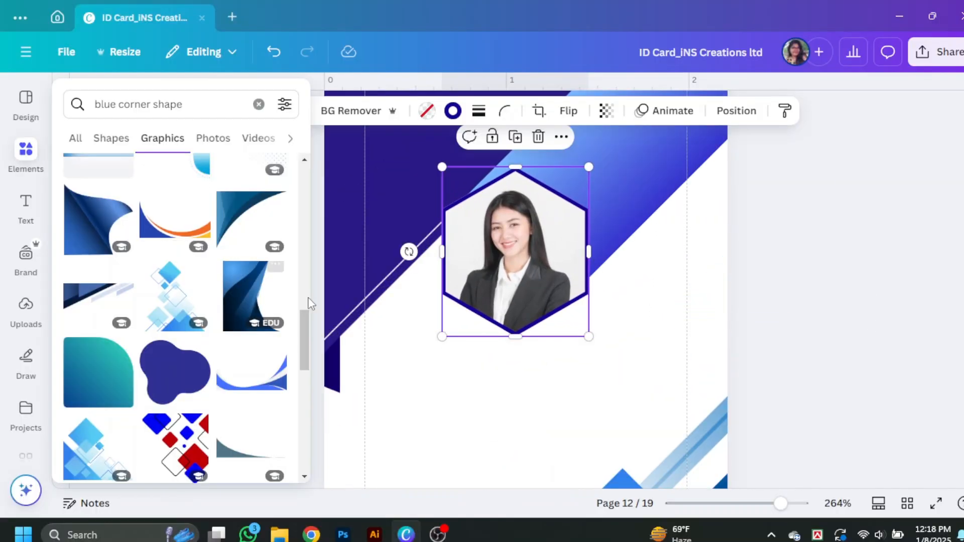
# Replace the chevron graphic on page 12 with the blue and grey wave graphic from the corner shape results
pyautogui.scroll(-3, 603, 331)
pyautogui.click(623, 372)
pyautogui.click(598, 213)
pyautogui.click(26, 157)
pyautogui.click(257, 385)
# Move the wave graphic to the foot of page 12, scale it to the full page width and align it with the lower edge
pyautogui.scroll(-3, 773, 254)
pyautogui.moveTo(778, 170); pyautogui.dragTo(736, 363)
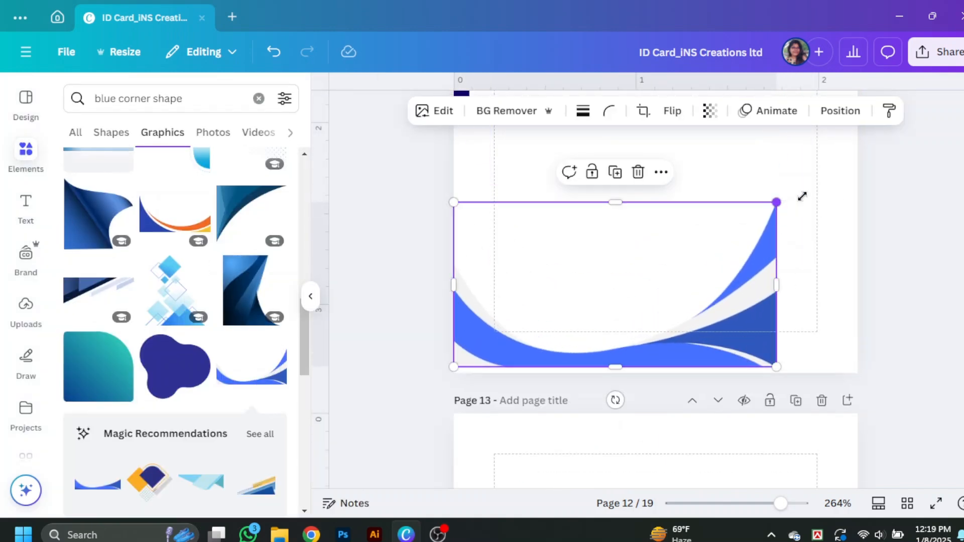
pyautogui.moveTo(802, 196); pyautogui.dragTo(857, 161)
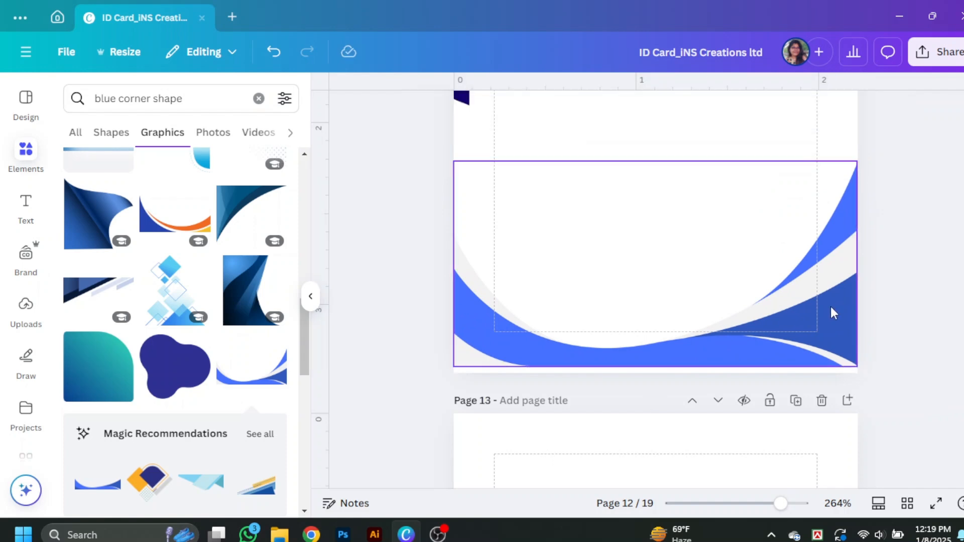
pyautogui.moveTo(792, 314); pyautogui.dragTo(792, 321)
pyautogui.scroll(1, 616, 329)
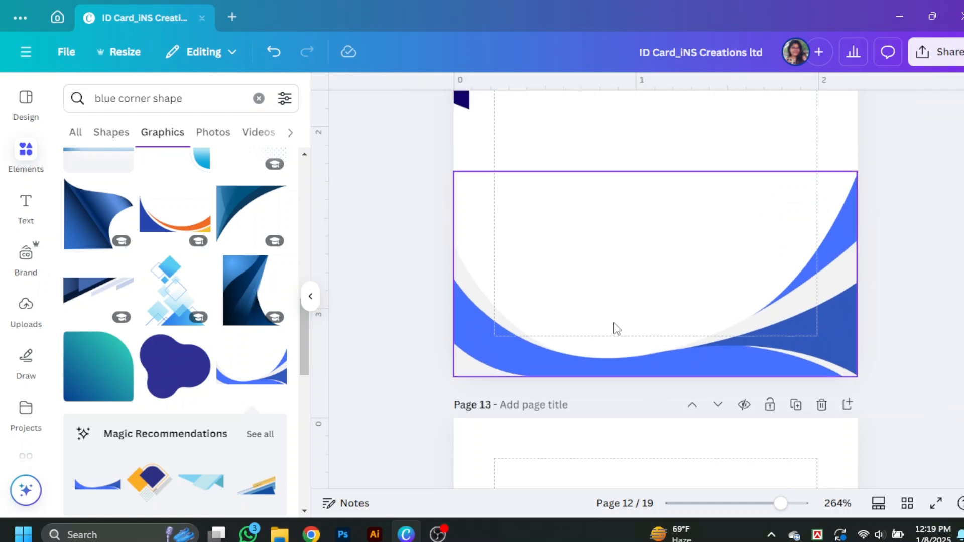
# Browse further through the "blue corner shape" graphics and add the curved blue diagonal ribbon graphic to page 12
pyautogui.scroll(3, 616, 329)
pyautogui.scroll(-2, 125, 369)
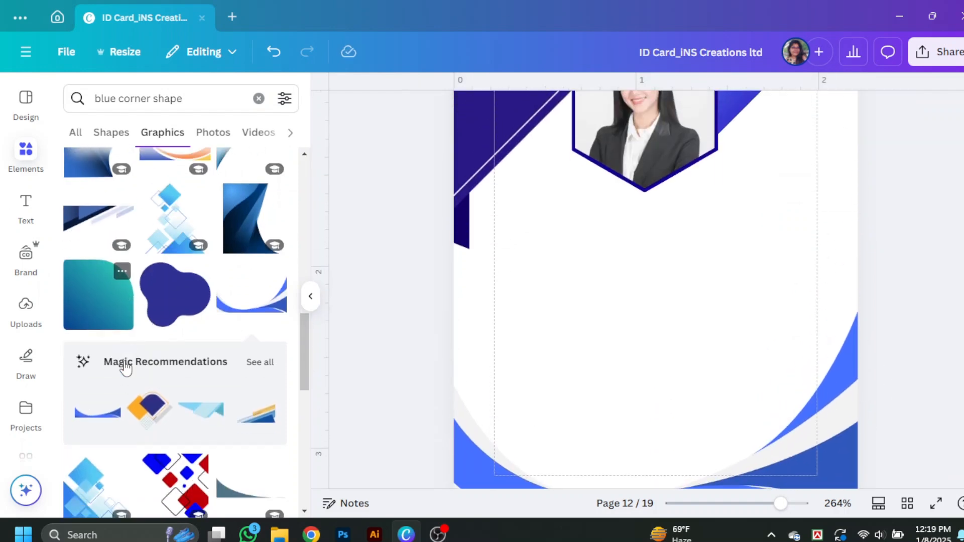
pyautogui.scroll(5, 602, 417)
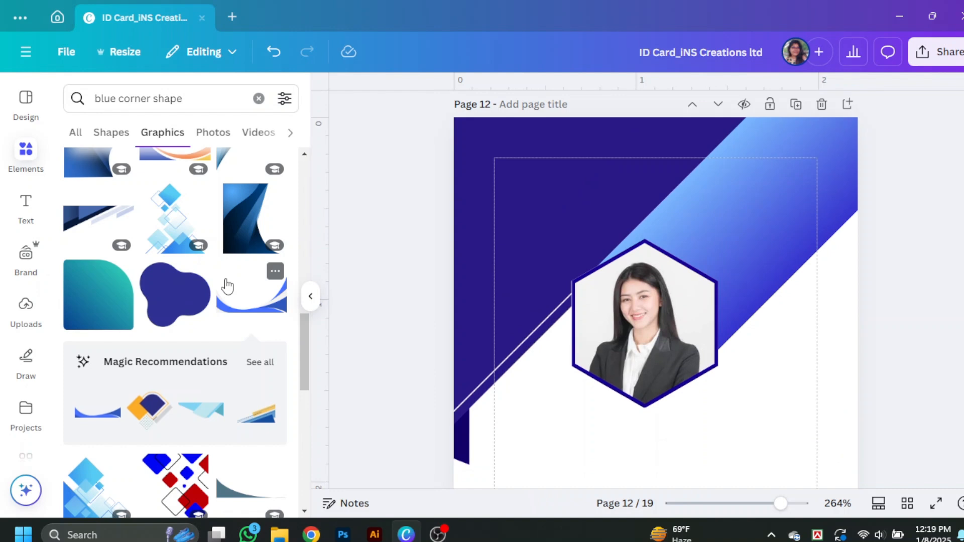
pyautogui.scroll(-7, 227, 289)
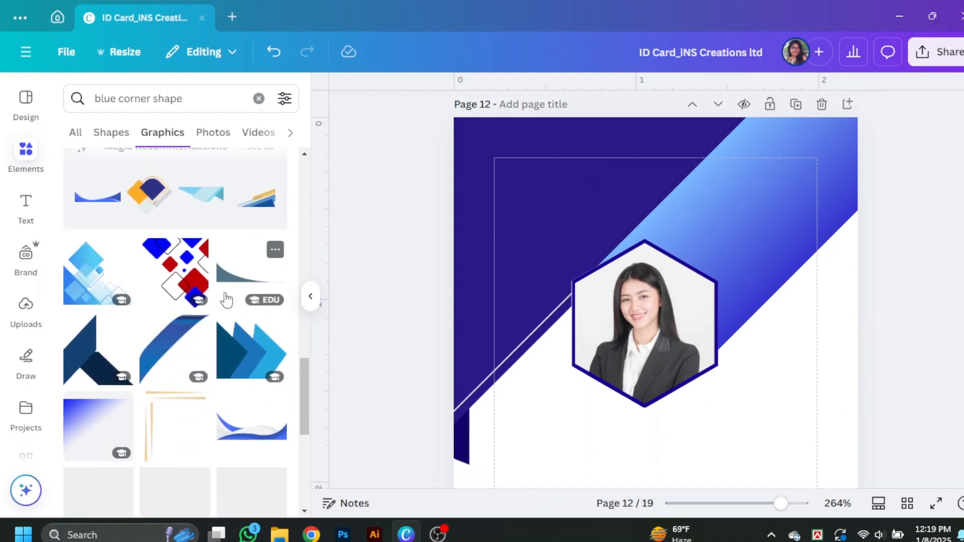
pyautogui.scroll(-3, 227, 299)
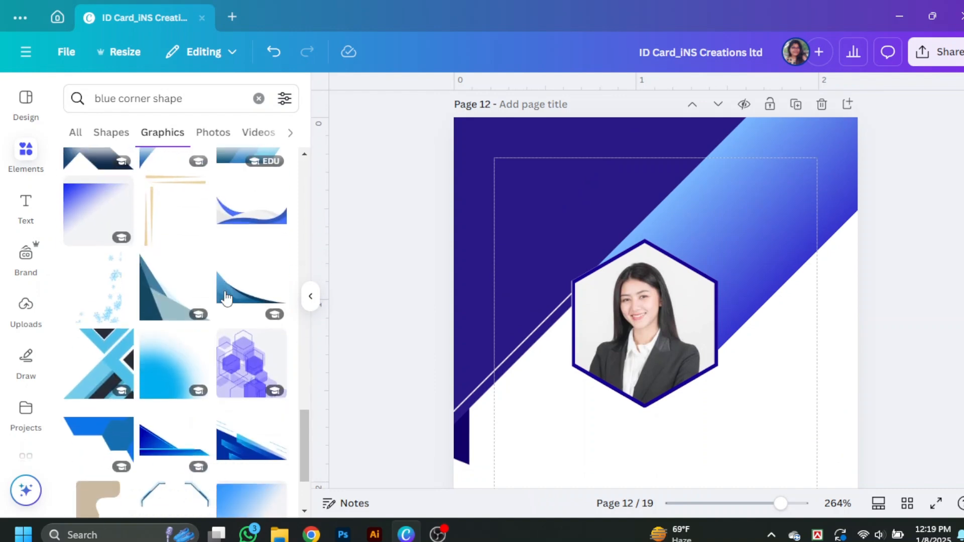
pyautogui.scroll(3, 228, 299)
pyautogui.click(179, 272)
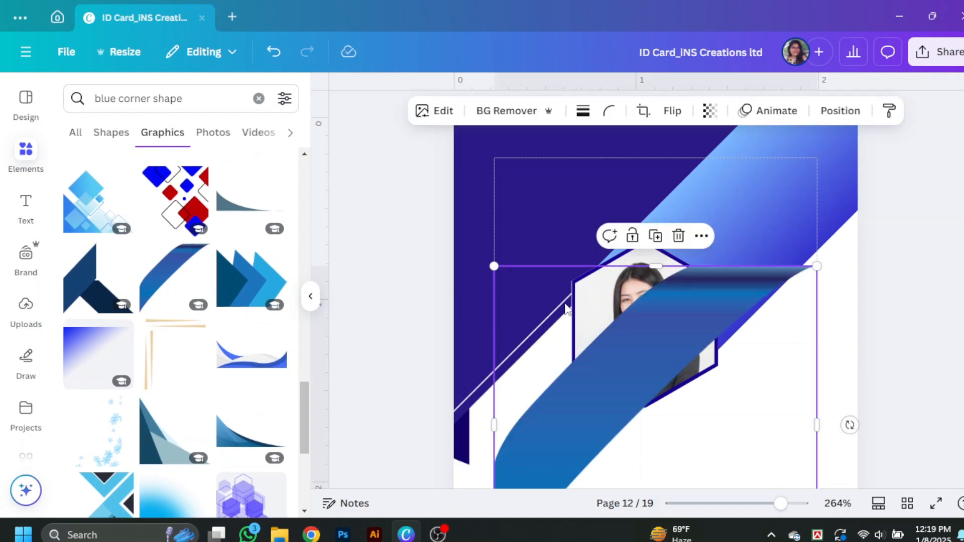
# Move the curved blue ribbon graphic onto the upper-left corner of page 12 and enlarge it slightly
pyautogui.moveTo(619, 369); pyautogui.dragTo(522, 228)
pyautogui.scroll(1, 512, 241)
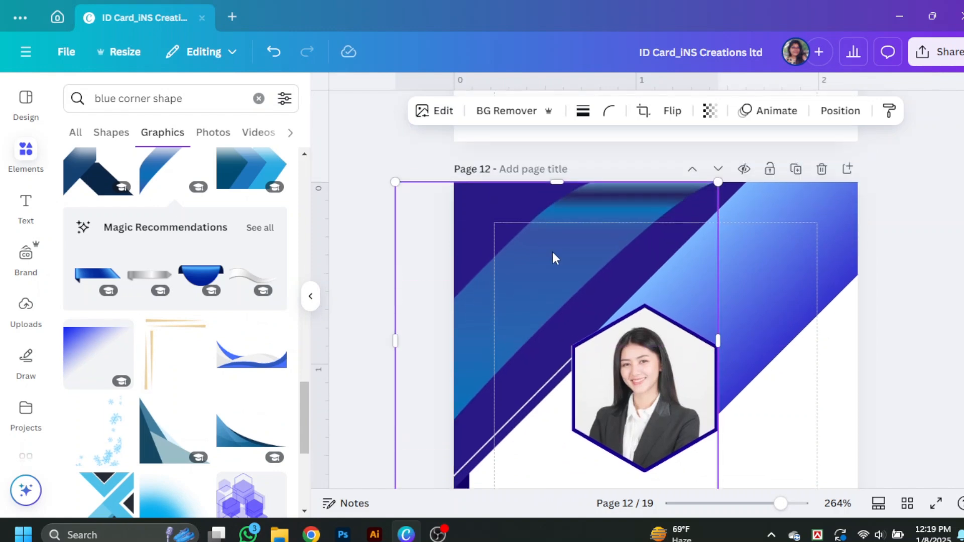
pyautogui.moveTo(393, 191); pyautogui.dragTo(387, 183)
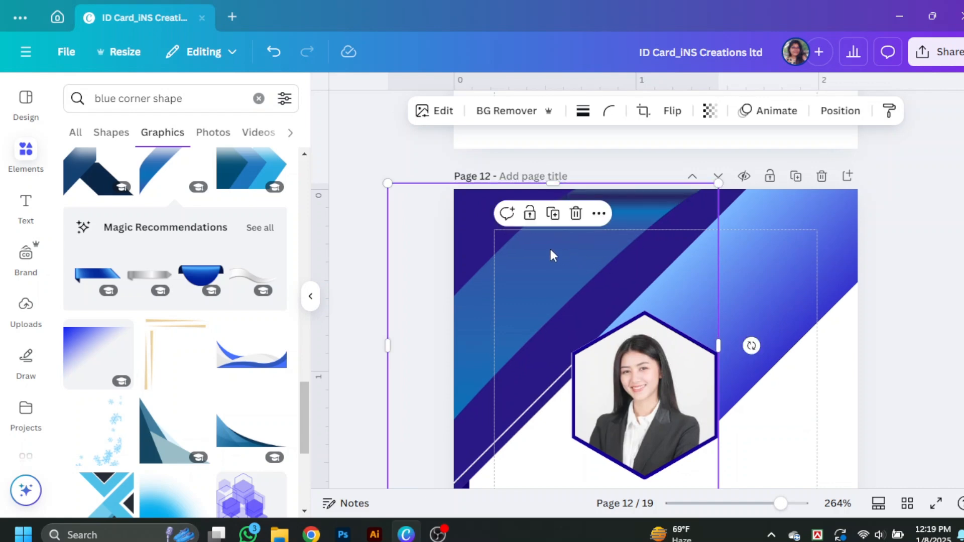
pyautogui.click(923, 305)
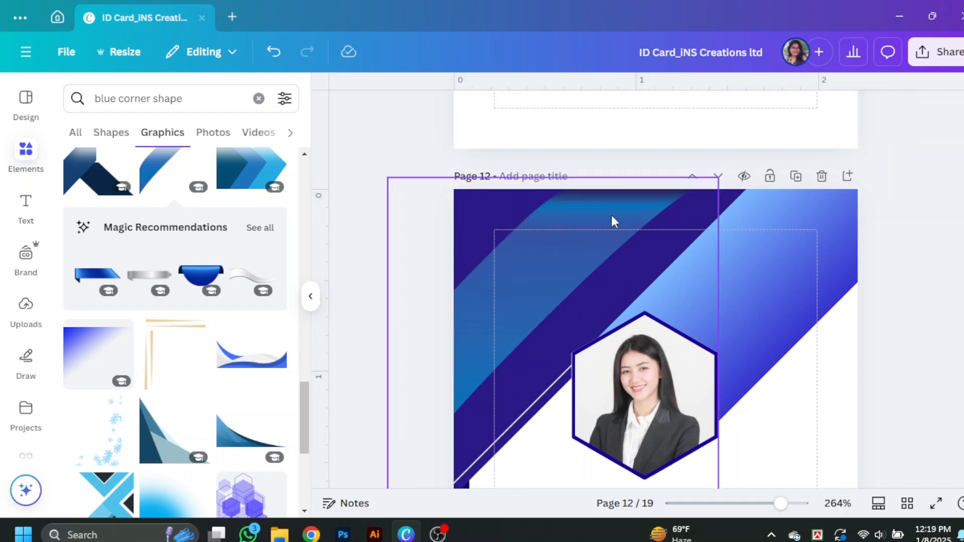
pyautogui.click(309, 300)
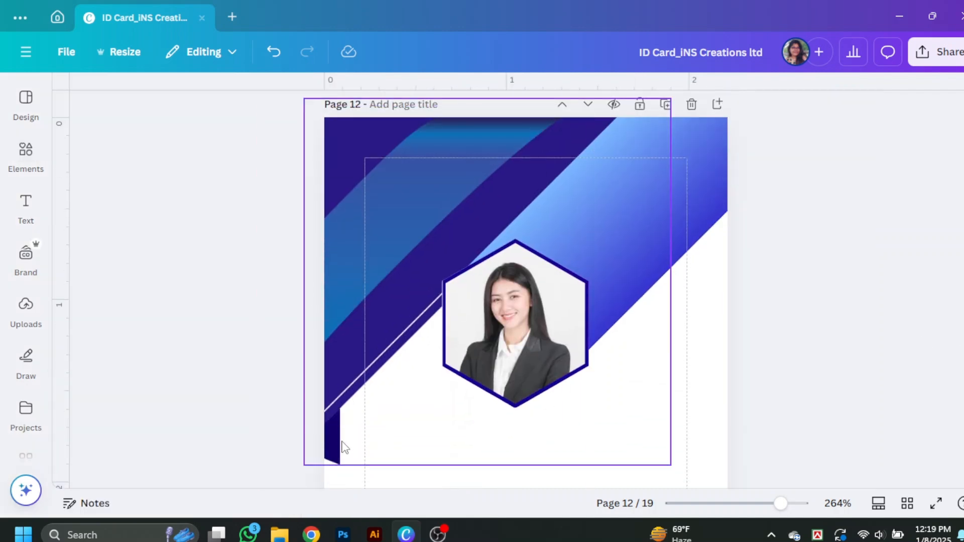
# Try a brighter document blue on each of the two blue fills of the upper-left corner shape
pyautogui.click(333, 466)
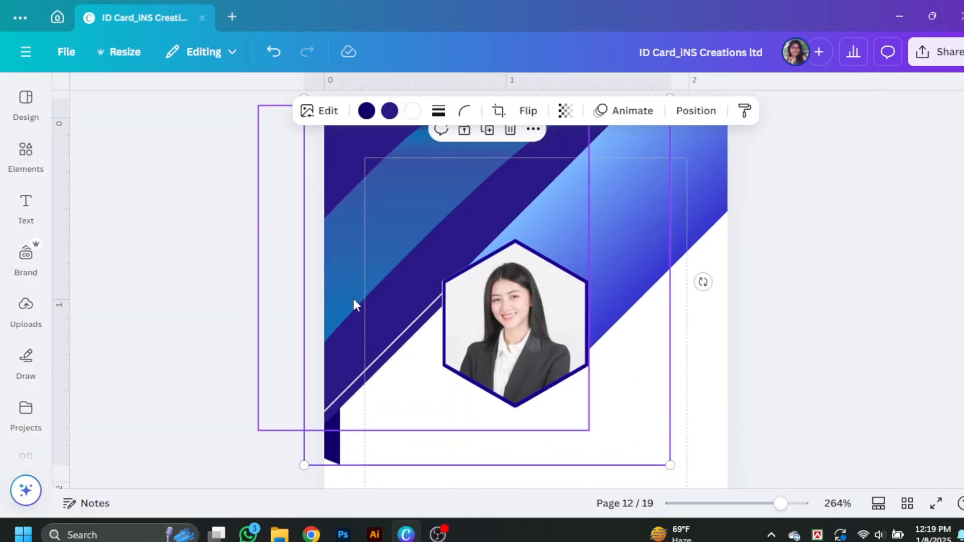
pyautogui.click(367, 110)
pyautogui.click(79, 335)
pyautogui.click(271, 259)
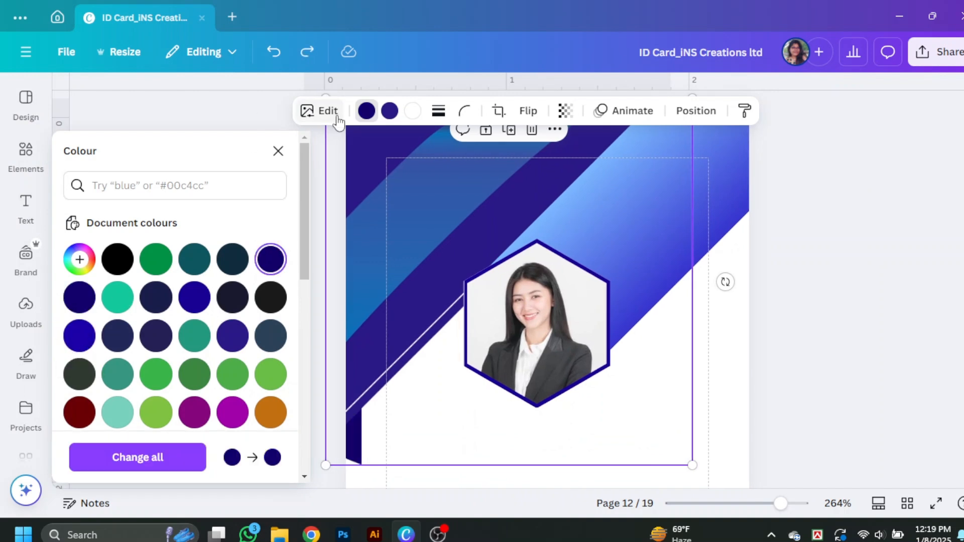
pyautogui.click(389, 110)
pyautogui.click(79, 335)
pyautogui.click(233, 335)
# Set the main fill of the upper-left corner shape to the custom blue #0E34AF and preview the card full screen
pyautogui.scroll(-4, 381, 291)
pyautogui.click(79, 259)
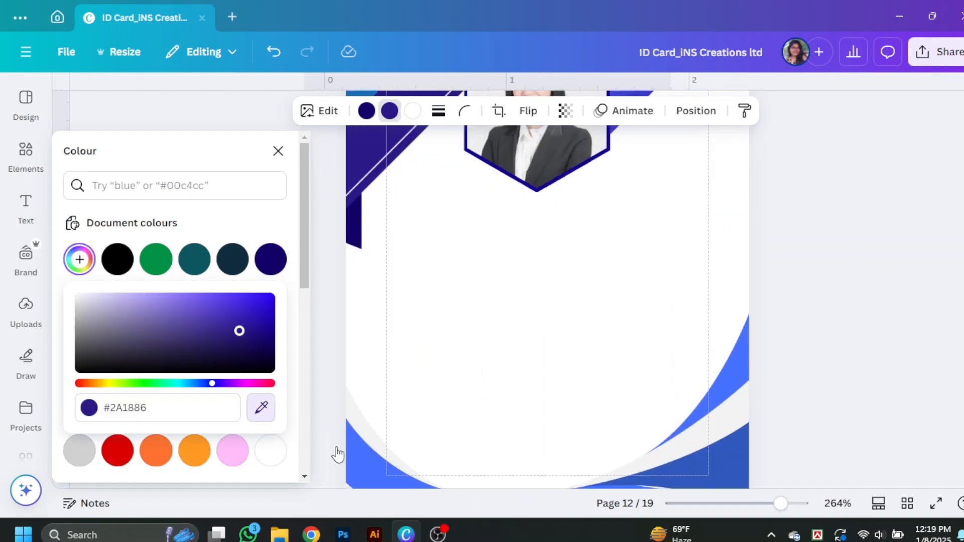
pyautogui.moveTo(237, 329); pyautogui.dragTo(260, 319)
pyautogui.scroll(1, 811, 355)
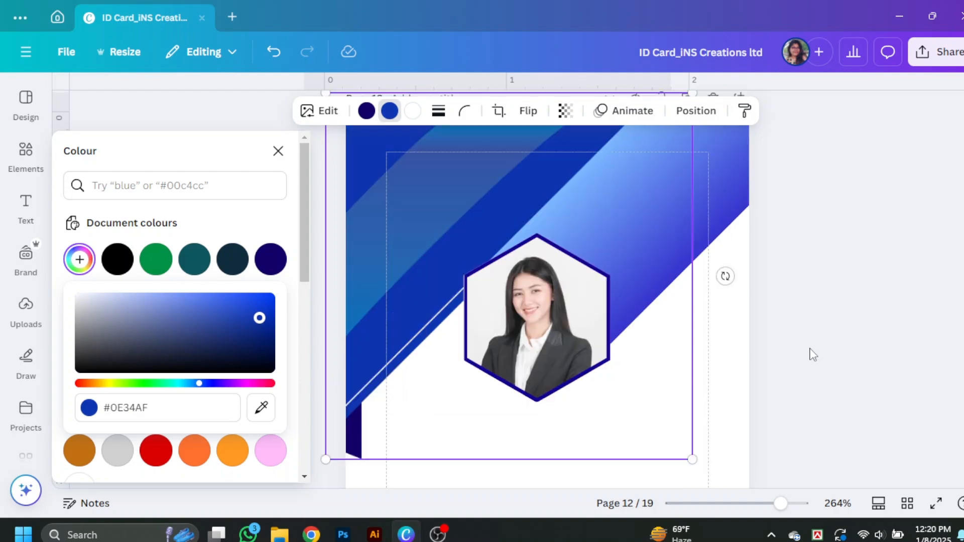
pyautogui.click(812, 355)
pyautogui.scroll(-5, 893, 352)
pyautogui.scroll(4, 886, 346)
pyautogui.click(873, 341)
pyautogui.scroll(1, 873, 341)
pyautogui.click(935, 503)
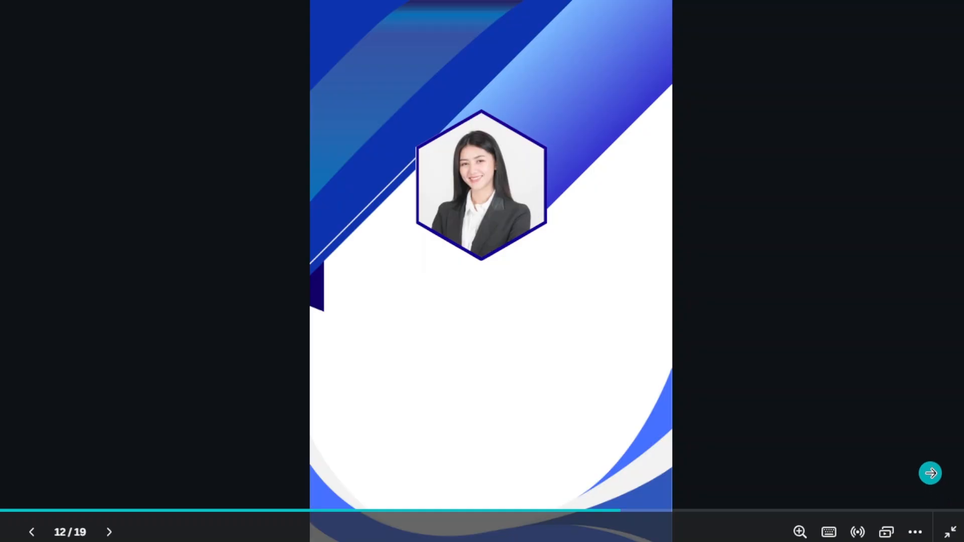
pyautogui.press('Escape')
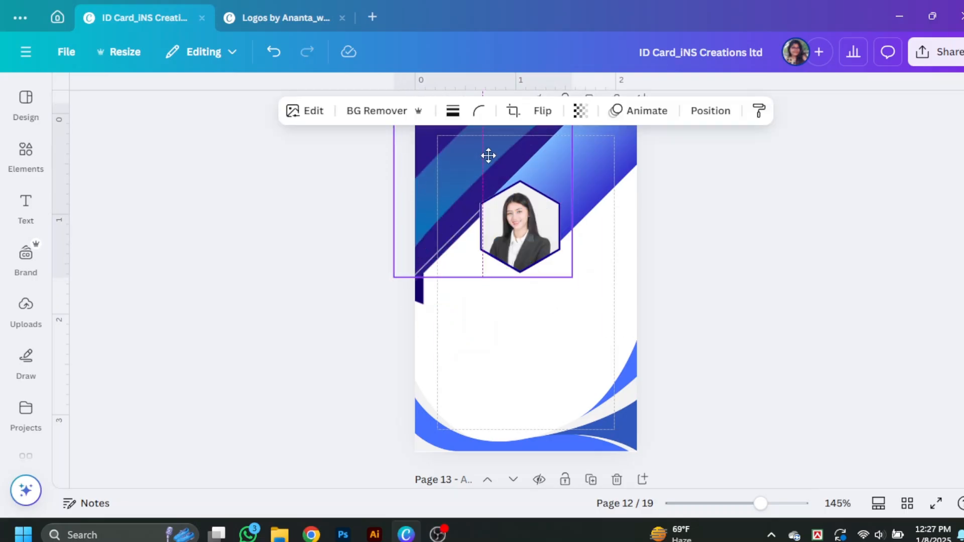
# Enlarge the curved blue ribbon graphic slightly and align it with the upper edge of page 12
pyautogui.moveTo(572, 175); pyautogui.dragTo(579, 168)
pyautogui.moveTo(506, 204); pyautogui.dragTo(494, 222)
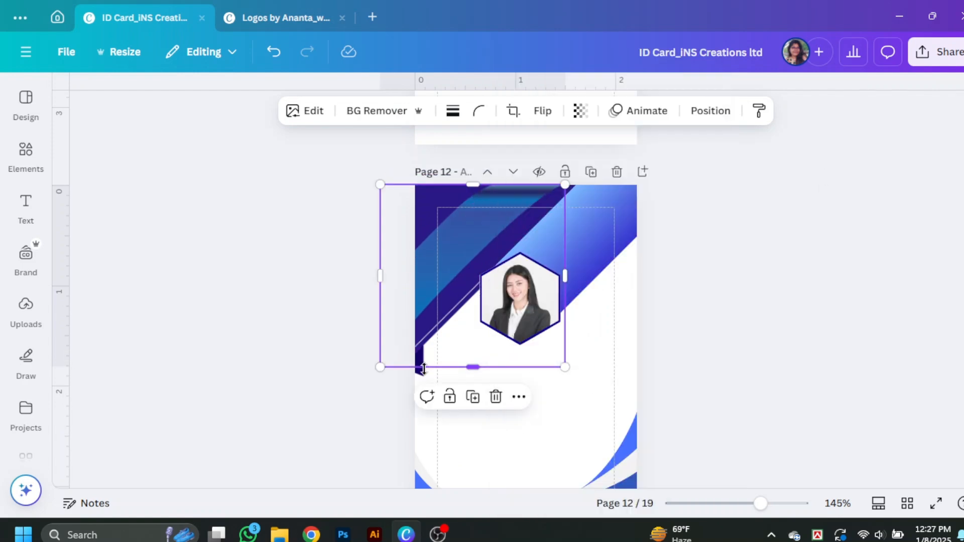
pyautogui.click(477, 421)
pyautogui.click(423, 111)
pyautogui.click(80, 247)
pyautogui.hotkey('ctrl', 'z')
# Set the main fill of the upper-left corner shape to the dark navy #12006A
pyautogui.click(456, 369)
pyautogui.click(390, 111)
pyautogui.click(84, 298)
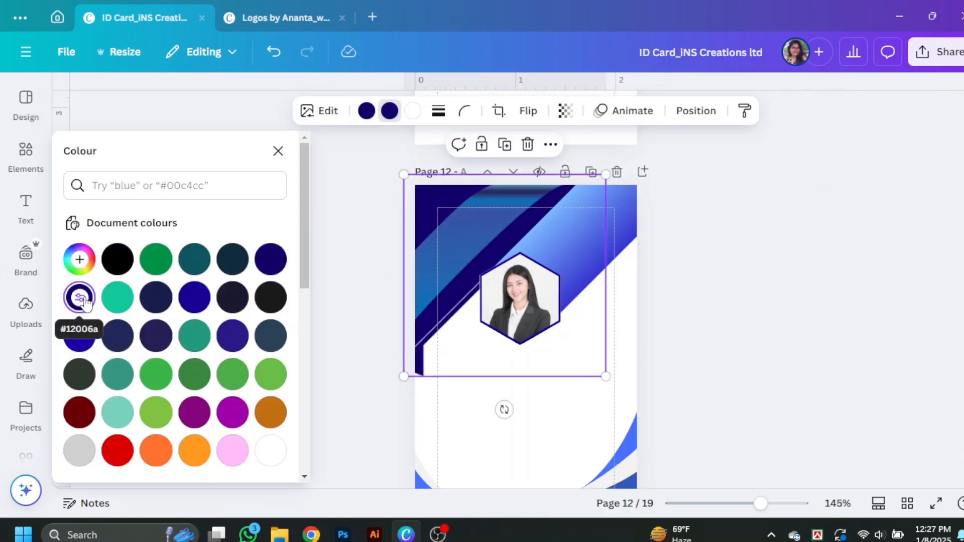
pyautogui.click(789, 386)
pyautogui.click(499, 256)
pyautogui.rightClick(479, 247)
pyautogui.click(728, 281)
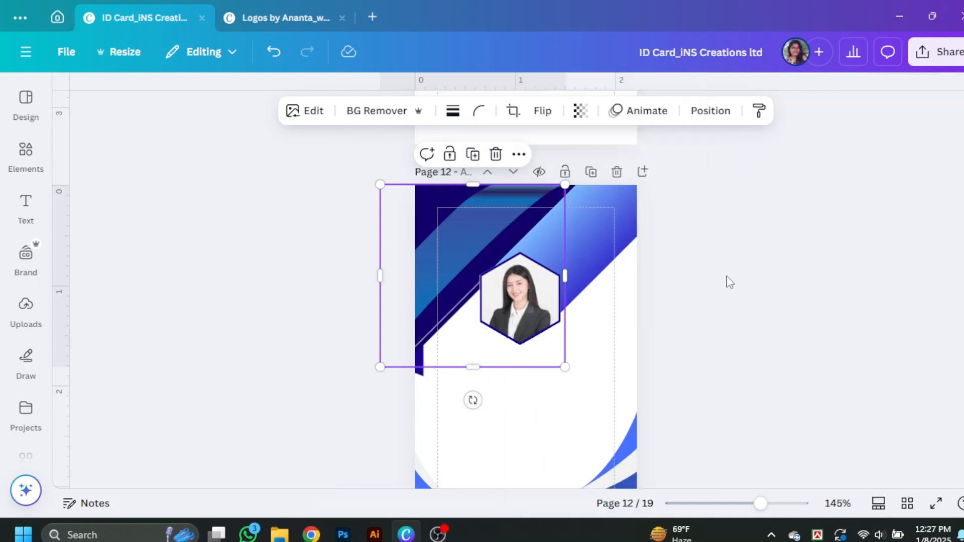
pyautogui.click(536, 326)
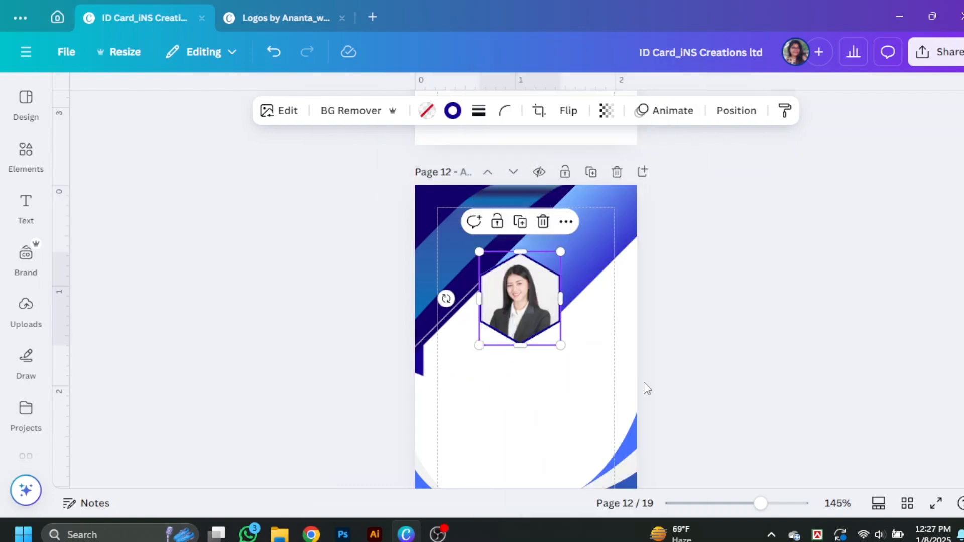
# Add a subheading text box to page 12 beneath the hexagonal portrait
pyautogui.scroll(-3, 679, 366)
pyautogui.click(30, 173)
pyautogui.click(25, 206)
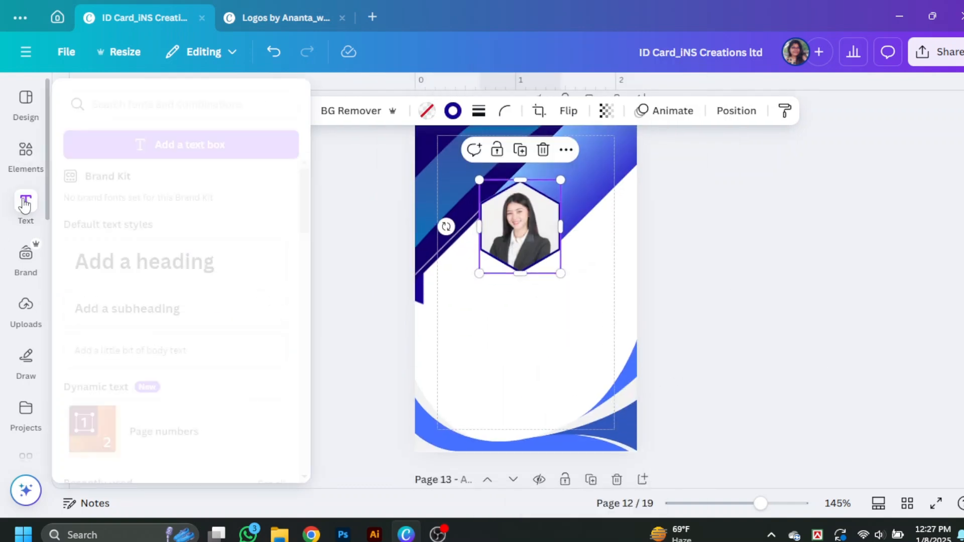
pyautogui.click(211, 307)
pyautogui.click(858, 303)
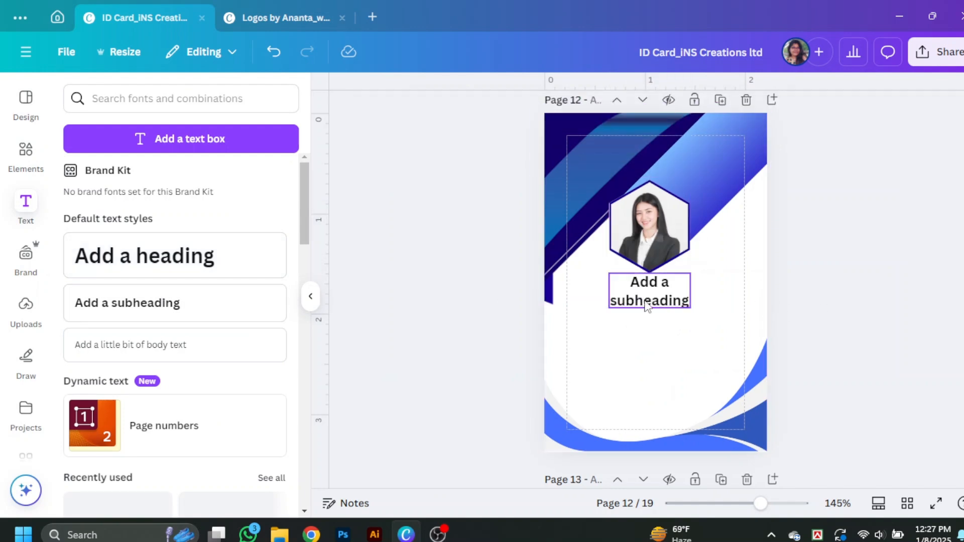
# Widen the subheading text box so it fits on one line and centre it below the portrait
pyautogui.click(645, 302)
pyautogui.moveTo(694, 291); pyautogui.dragTo(813, 333)
pyautogui.click(809, 295)
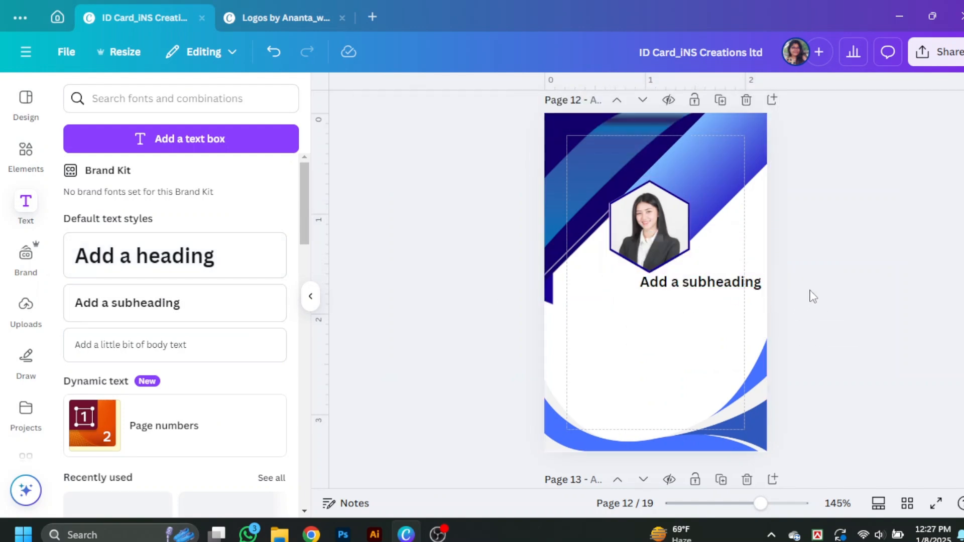
pyautogui.moveTo(742, 291); pyautogui.dragTo(700, 300)
pyautogui.click(882, 323)
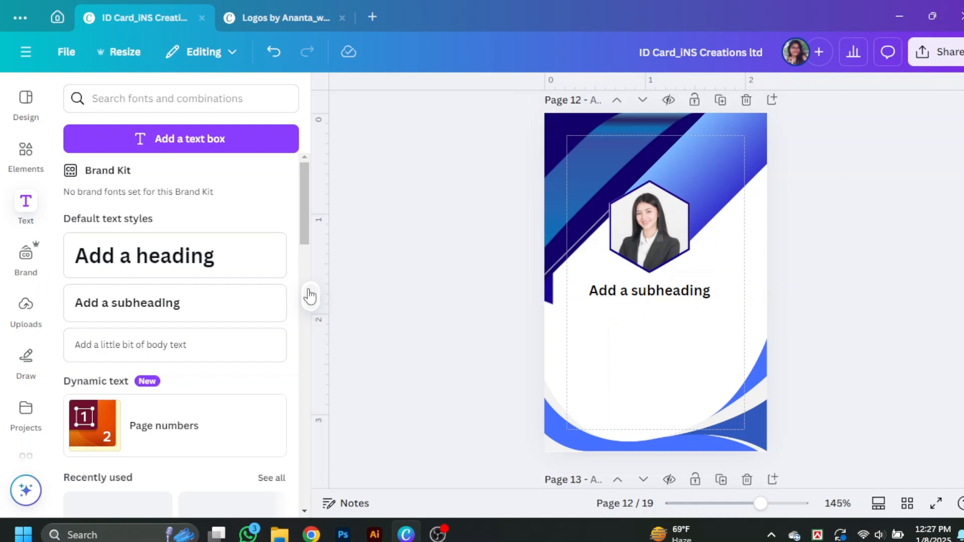
pyautogui.click(309, 295)
# Replace the subheading placeholder with the employee's full name in capitals
pyautogui.click(533, 299)
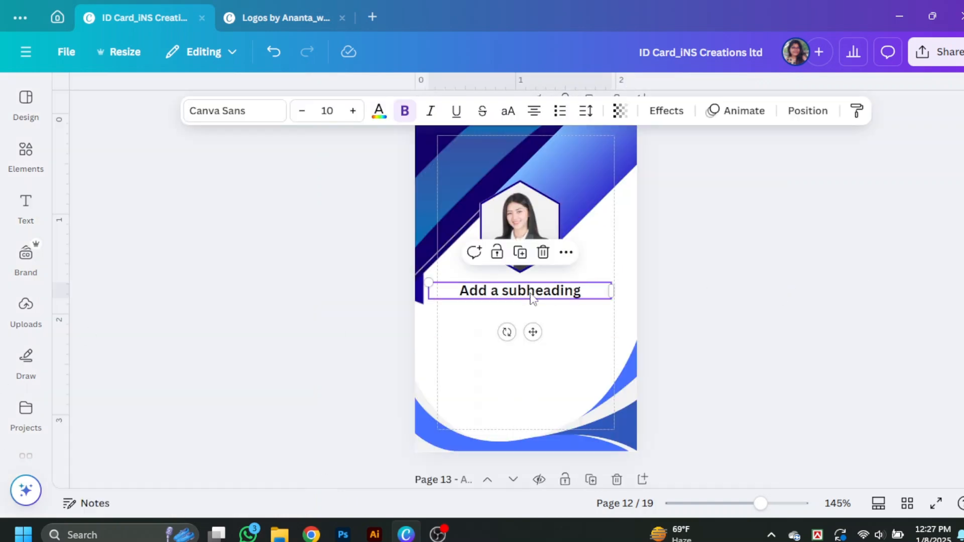
pyautogui.click(531, 297)
pyautogui.press('BackSpace')
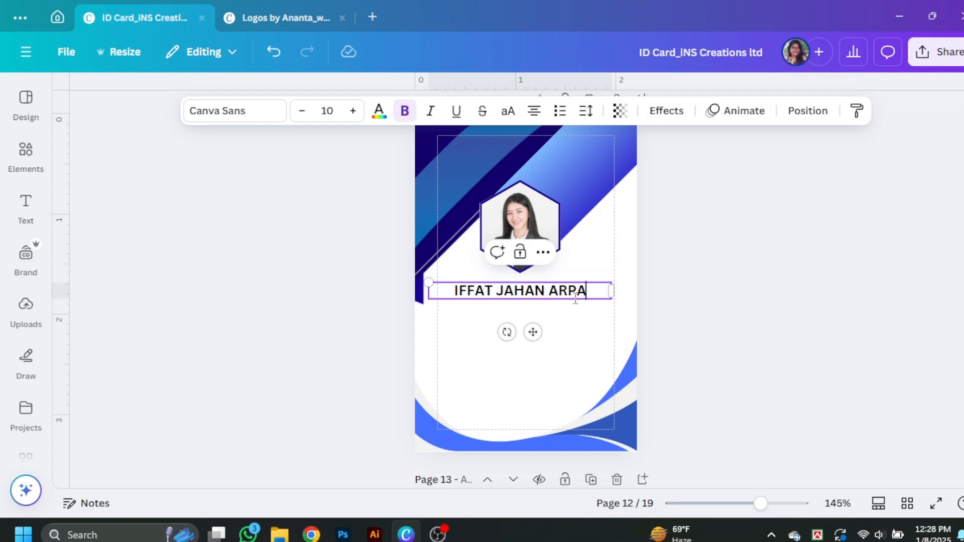
pyautogui.press('Escape')
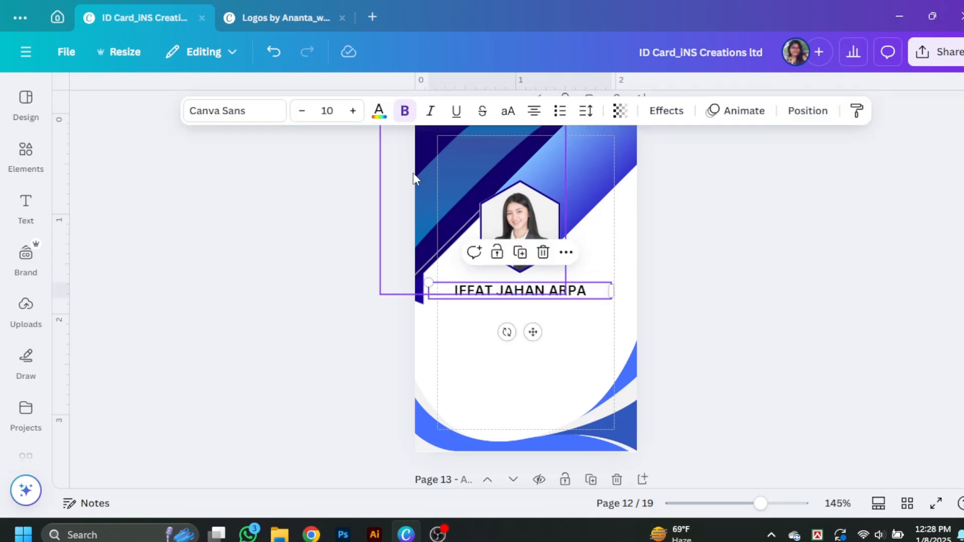
# Set the font of the employee name to Montserrat
pyautogui.click(231, 113)
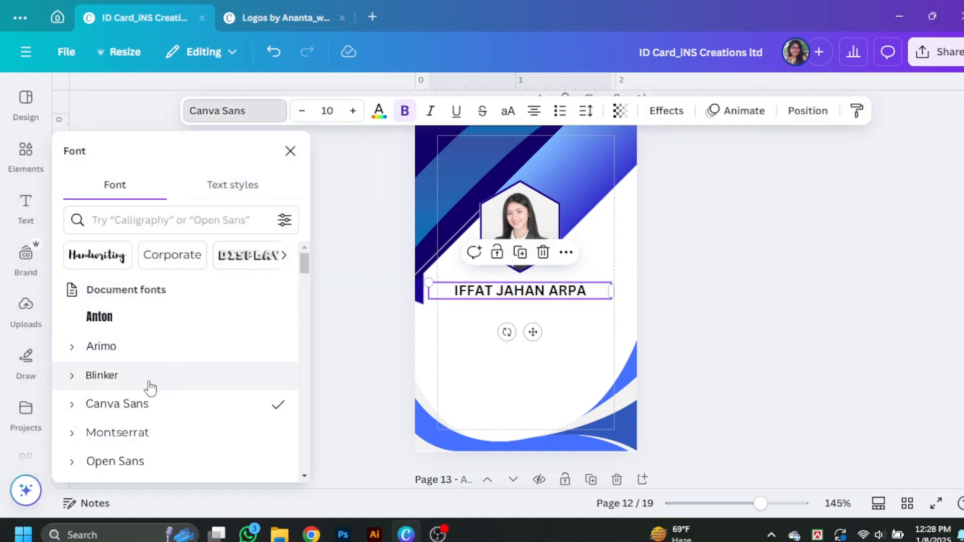
pyautogui.scroll(-3, 149, 387)
pyautogui.click(140, 294)
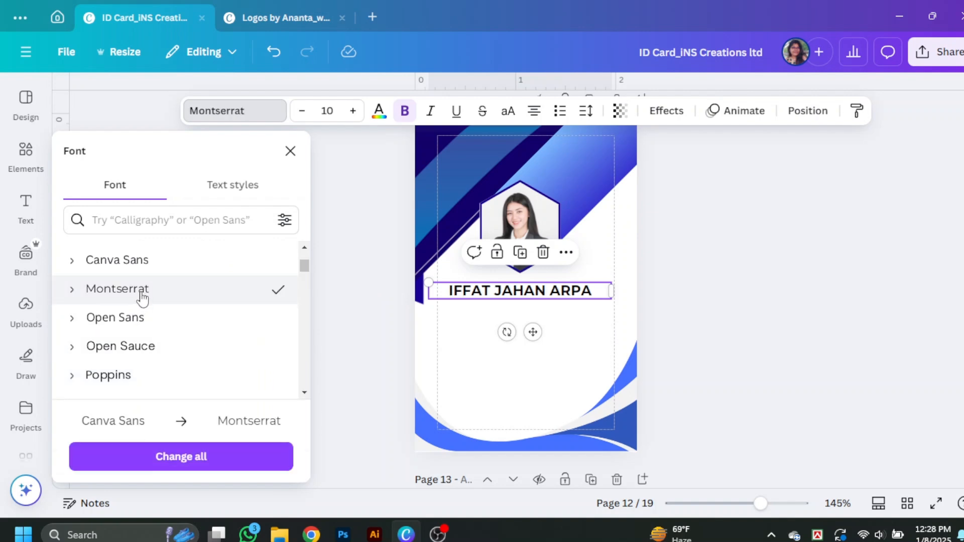
# Change the employee name's font to Asangha Expanded and set its size to 9
pyautogui.scroll(-5, 144, 364)
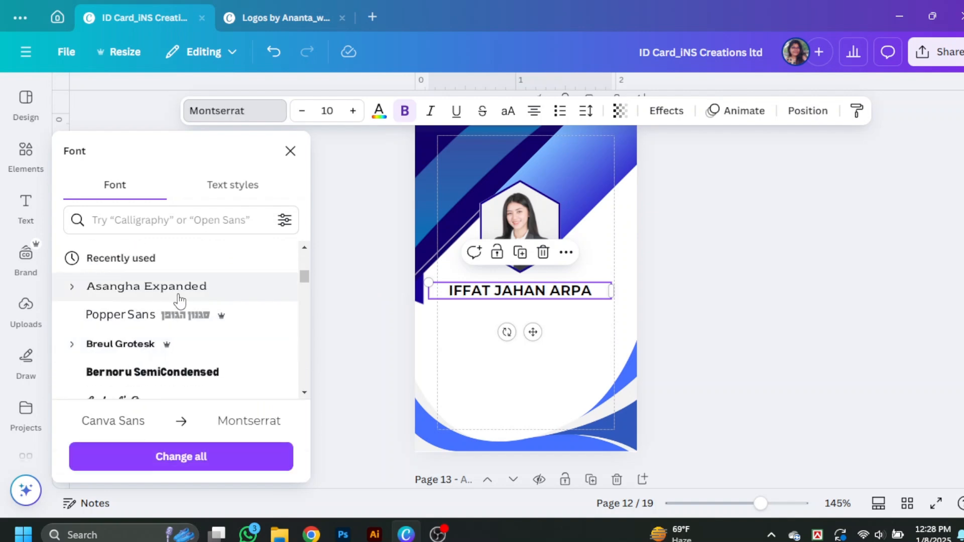
pyautogui.click(179, 300)
pyautogui.press('Escape')
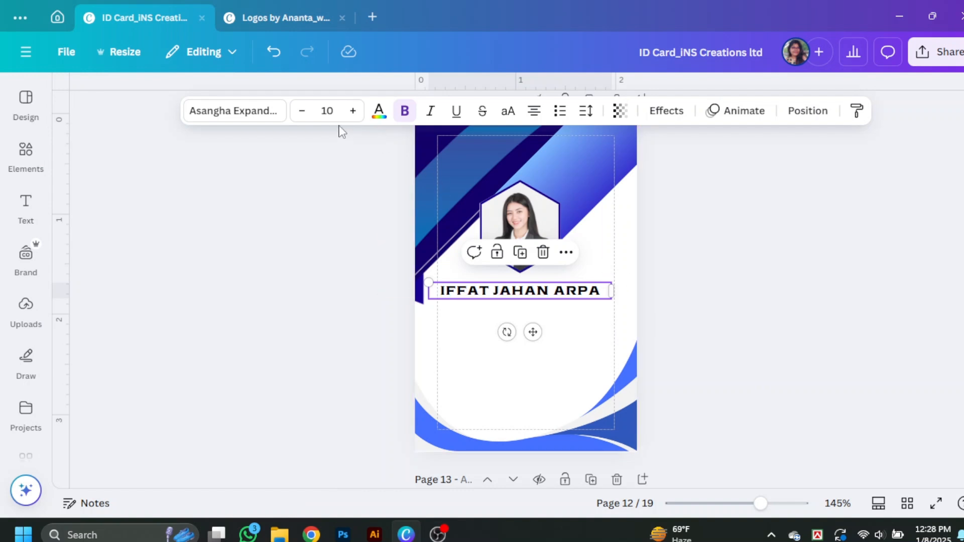
pyautogui.click(330, 115)
pyautogui.write('9')
pyautogui.press('Return')
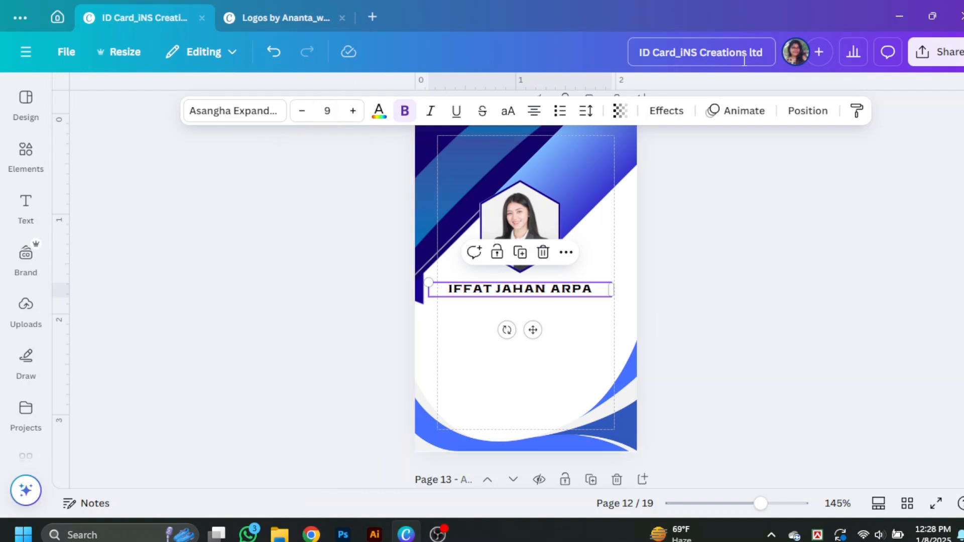
# Narrow the employee name's text box to fit the text and centre it below the hexagonal portrait
pyautogui.click(778, 280)
pyautogui.moveTo(761, 503); pyautogui.dragTo(781, 503)
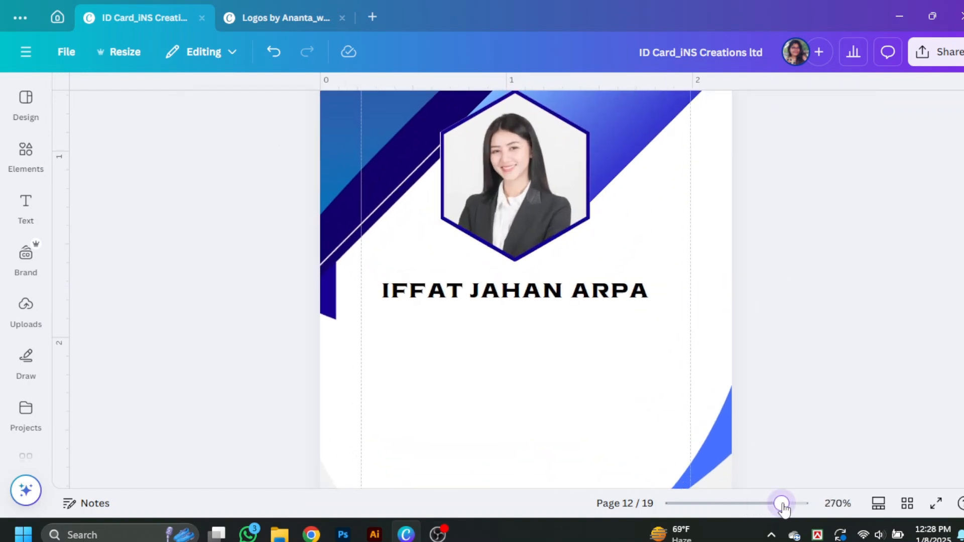
pyautogui.click(555, 290)
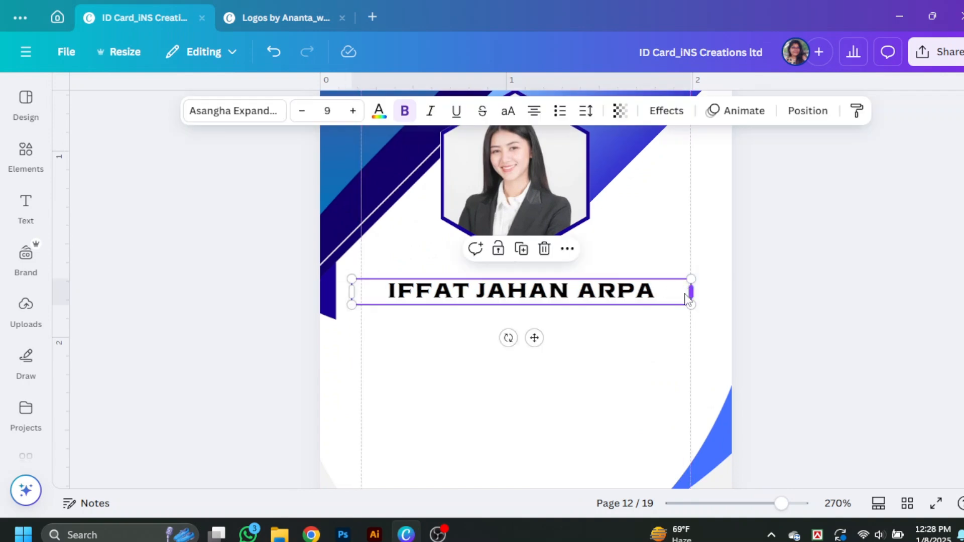
pyautogui.moveTo(686, 296); pyautogui.dragTo(639, 293)
pyautogui.moveTo(537, 294); pyautogui.dragTo(563, 304)
pyautogui.click(849, 331)
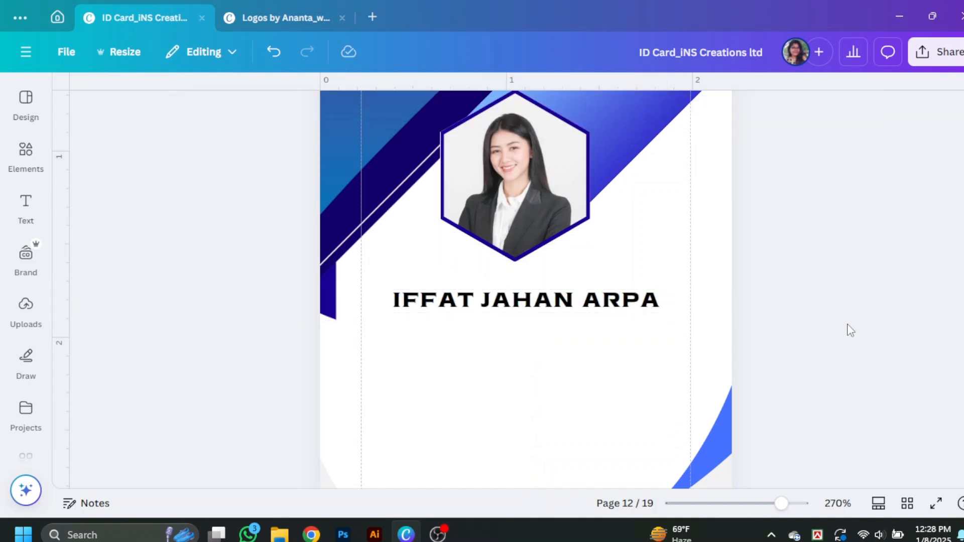
# Duplicate the employee name directly below itself and replace the copy's text with "Graphic Designer"
pyautogui.click(630, 311)
pyautogui.moveTo(630, 311); pyautogui.dragTo(612, 335)
pyautogui.doubleClick(614, 339)
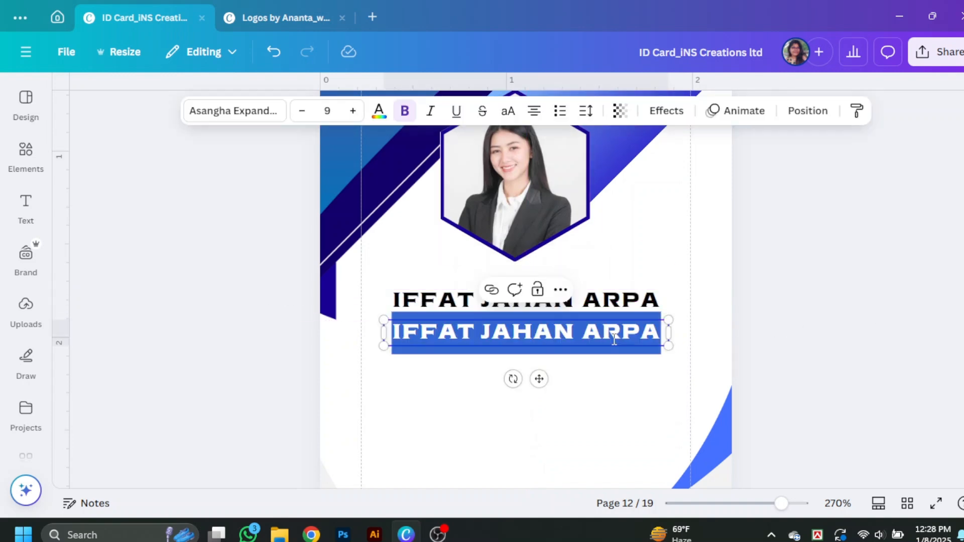
pyautogui.write('Gra')
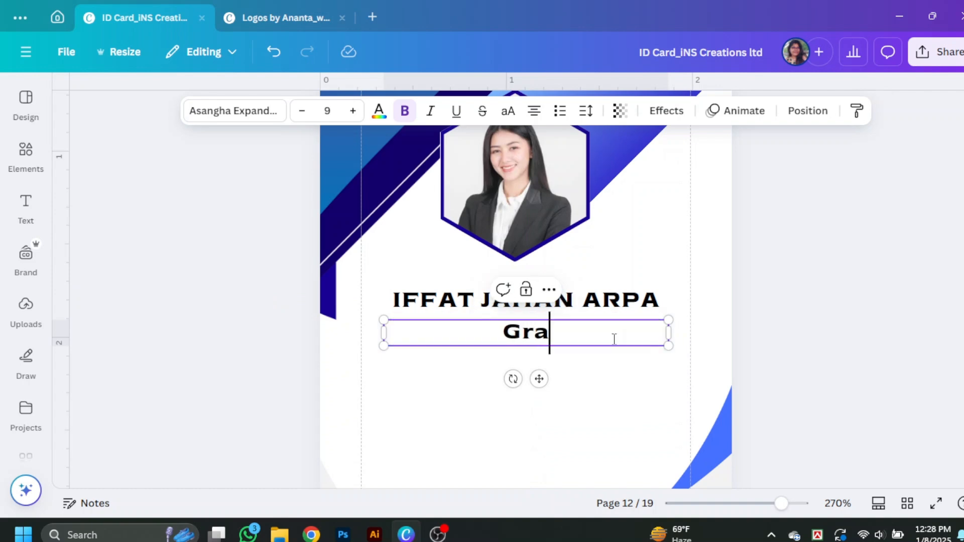
pyautogui.write('phic Designer')
pyautogui.press('Escape')
# Set the job title's font size to 6, narrow its text box and centre it below the employee name
pyautogui.click(327, 111)
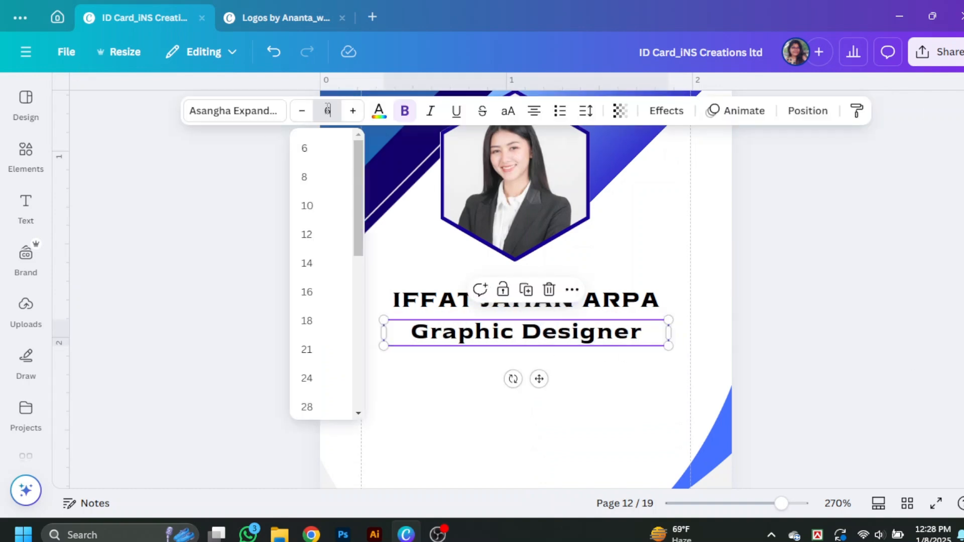
pyautogui.write('6')
pyautogui.press('Return')
pyautogui.moveTo(668, 329); pyautogui.dragTo(565, 339)
pyautogui.moveTo(436, 332); pyautogui.dragTo(489, 346)
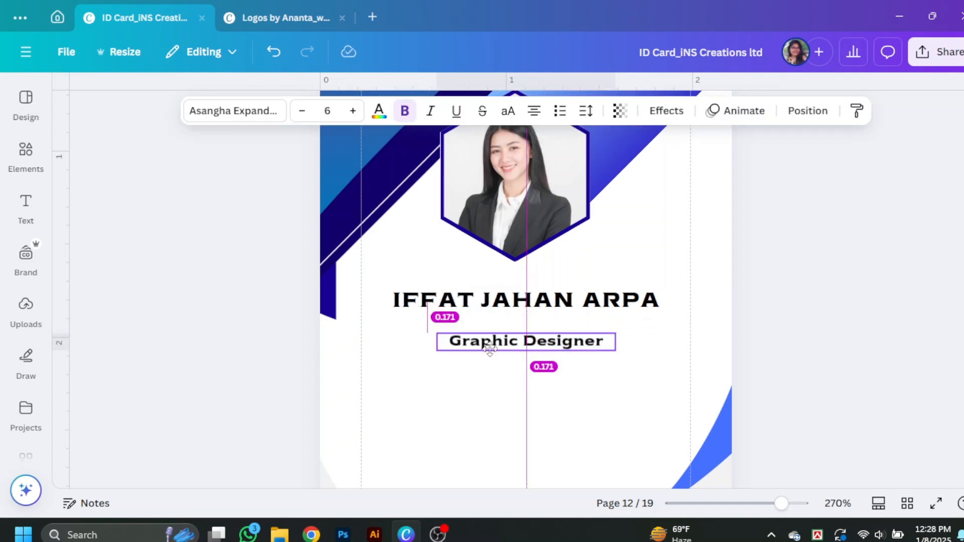
pyautogui.hotkey('ctrl', 'alt', 'p')
pyautogui.press('Escape')
# Enlarge the employee name to size 10 on two lines and align it and the job title centrally beneath the portrait
pyautogui.click(432, 302)
pyautogui.click(353, 110)
pyautogui.moveTo(526, 305); pyautogui.dragTo(526, 286)
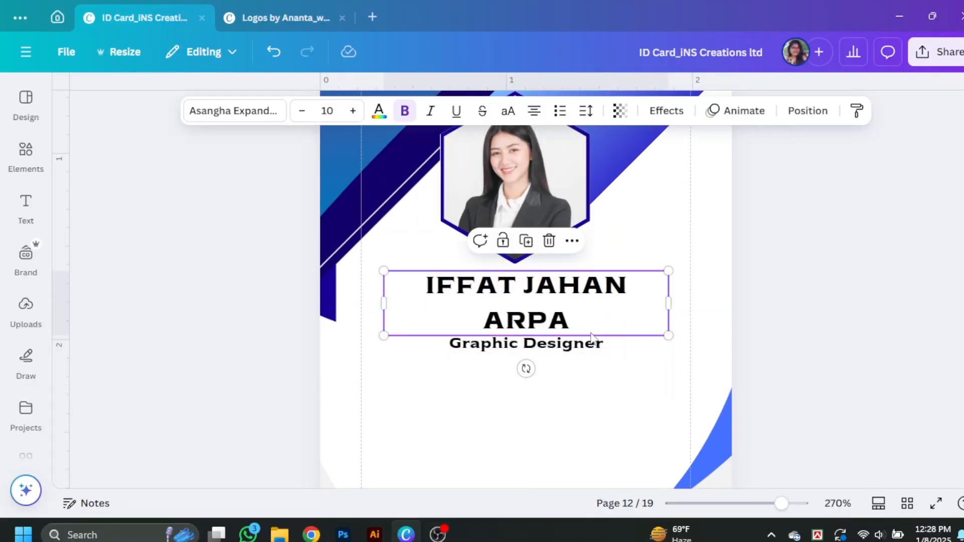
pyautogui.moveTo(526, 344); pyautogui.dragTo(522, 375)
pyautogui.moveTo(620, 304); pyautogui.dragTo(590, 313)
pyautogui.moveTo(503, 304); pyautogui.dragTo(541, 304)
pyautogui.moveTo(628, 314)
pyautogui.mouseDown()
pyautogui.moveTo(736, 325)
pyautogui.moveTo(635, 321)
pyautogui.mouseUp()
pyautogui.click(779, 297)
pyautogui.moveTo(556, 312); pyautogui.dragTo(546, 312)
pyautogui.moveTo(549, 380); pyautogui.dragTo(543, 370)
# Duplicate the job title below itself and replace the copy's text with an "ID No:" label and the employee's ID number
pyautogui.scroll(-2, 587, 338)
pyautogui.moveTo(529, 220); pyautogui.dragTo(531, 266)
pyautogui.doubleClick(532, 268)
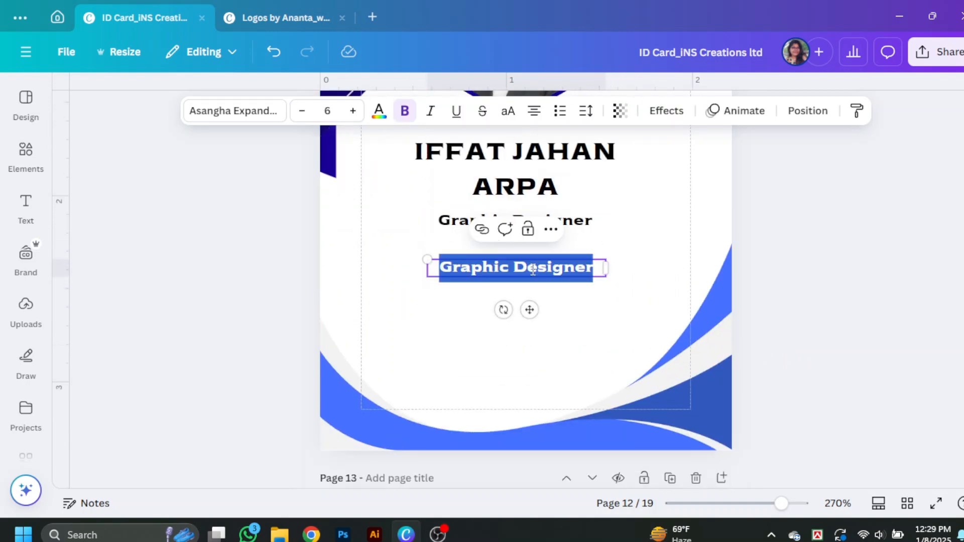
pyautogui.write('ID No: 0000I')
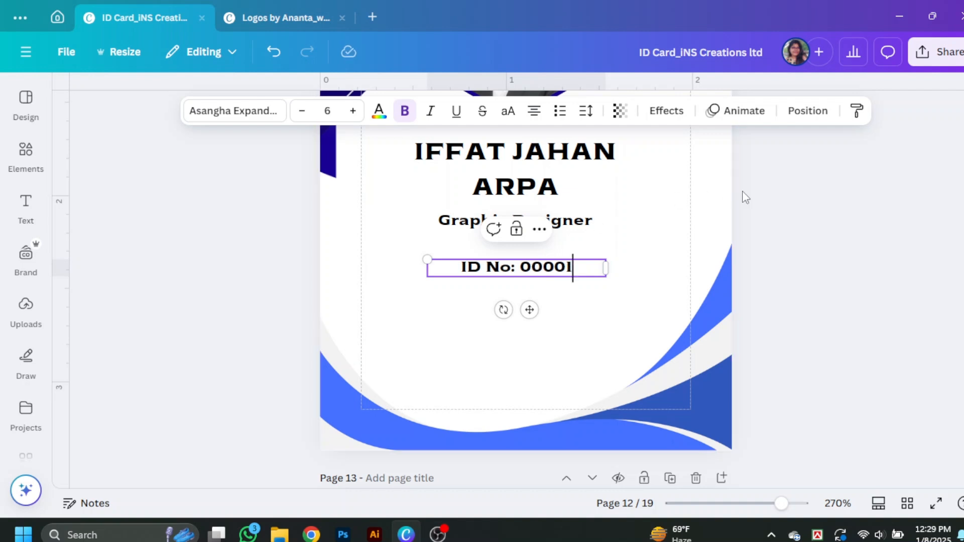
pyautogui.click(801, 212)
# Narrow the ID number text box to fit its text and centre it below the job title
pyautogui.click(598, 272)
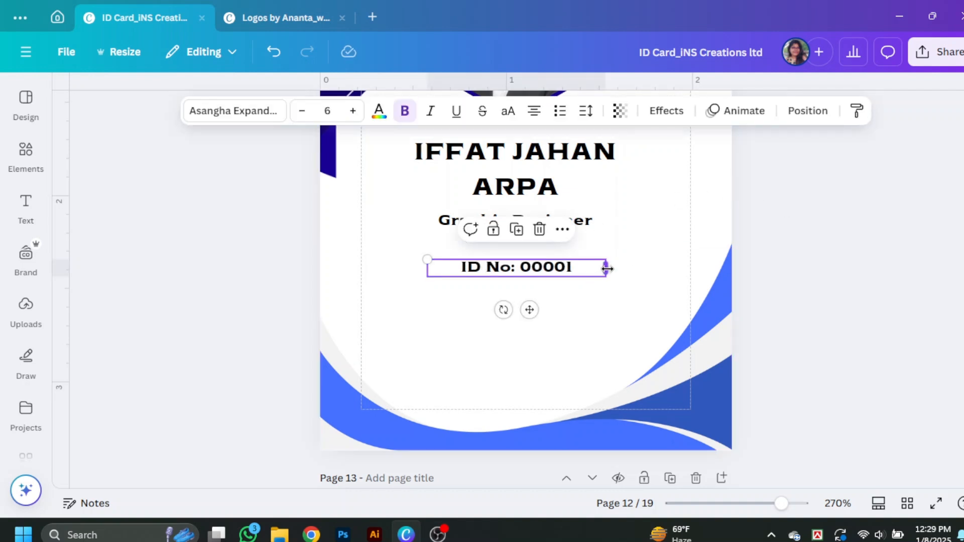
pyautogui.moveTo(606, 268); pyautogui.dragTo(564, 269)
pyautogui.moveTo(502, 272); pyautogui.dragTo(524, 278)
# Search the elements library for "bar code"
pyautogui.click(26, 153)
pyautogui.click(76, 103)
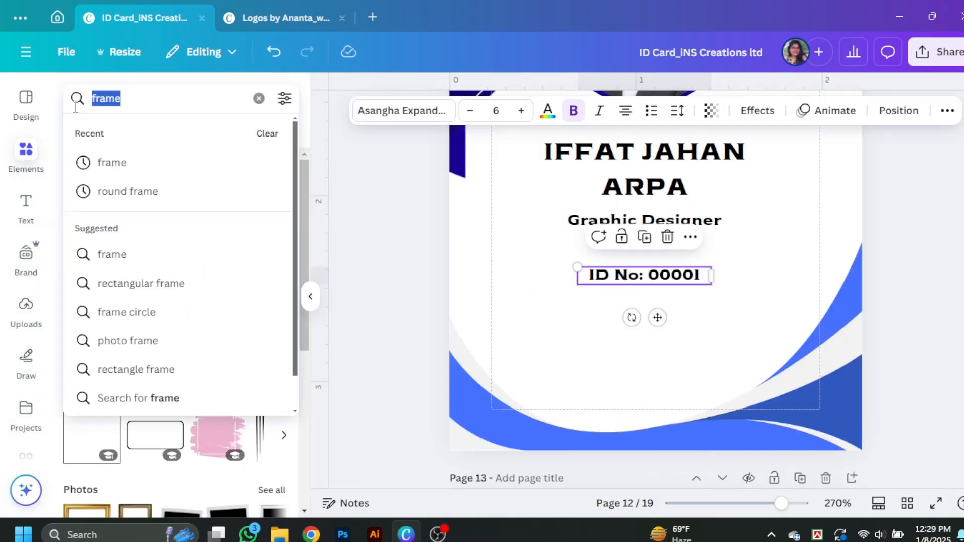
pyautogui.write('ar')
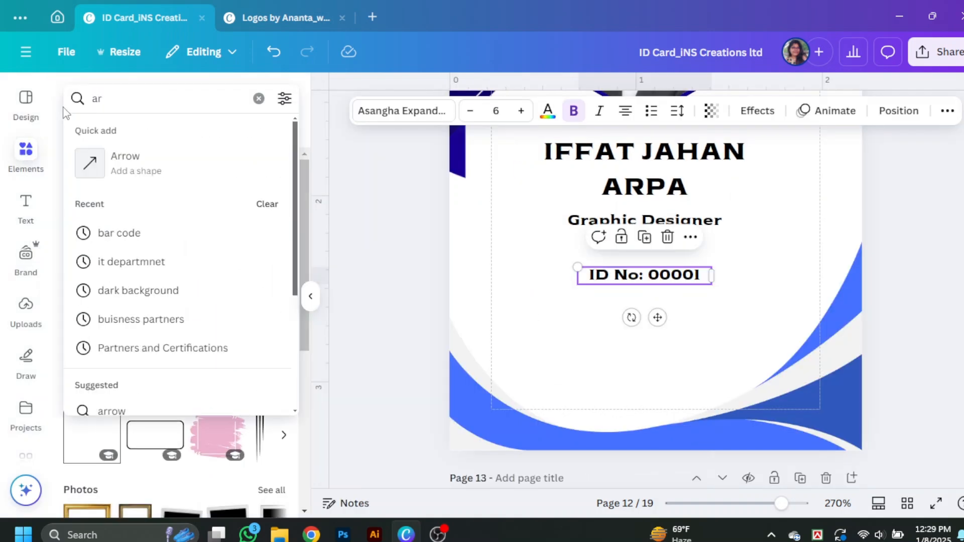
pyautogui.press('BackSpace')
pyautogui.press('BackSpace')
pyautogui.write('bar')
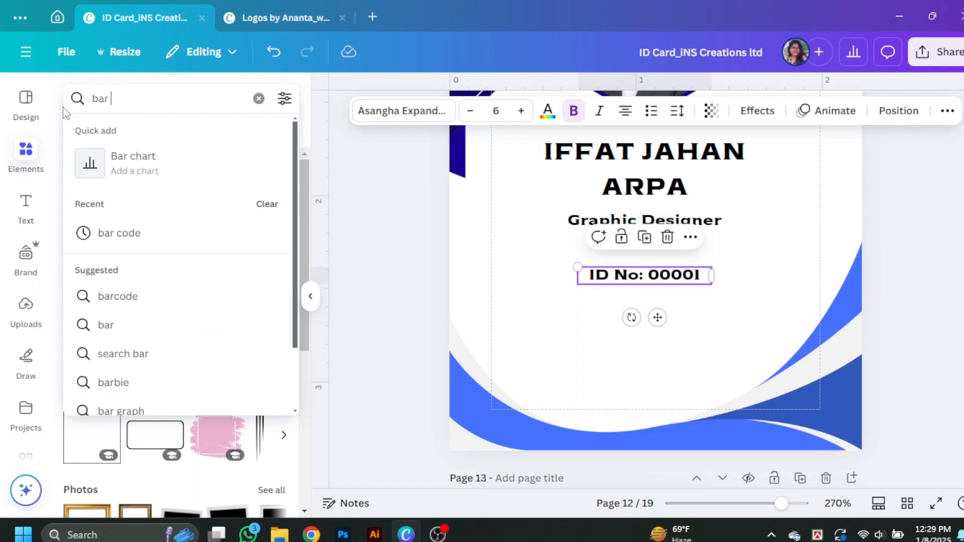
pyautogui.write(' code')
pyautogui.press('Return')
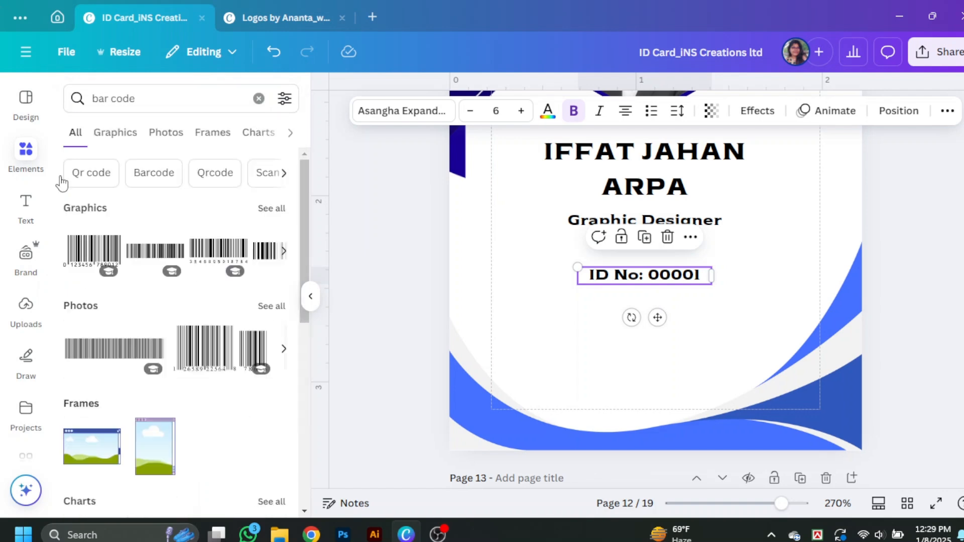
# Add the barcode graphic without digits to page 12 and place it centred below the ID number
pyautogui.click(143, 250)
pyautogui.click(310, 296)
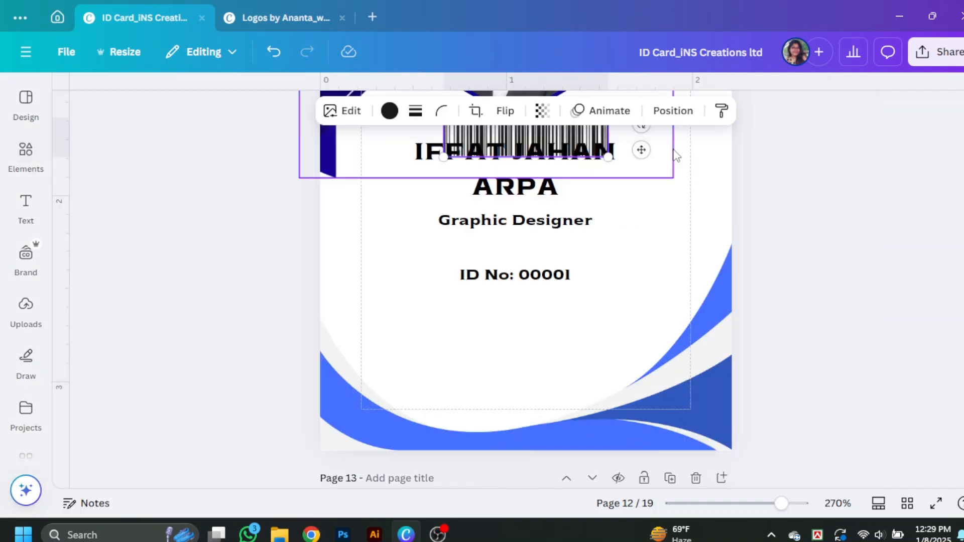
pyautogui.moveTo(585, 133); pyautogui.dragTo(575, 377)
pyautogui.click(813, 333)
# Move the ID number text slightly down, closer to the barcode
pyautogui.scroll(-3, 811, 330)
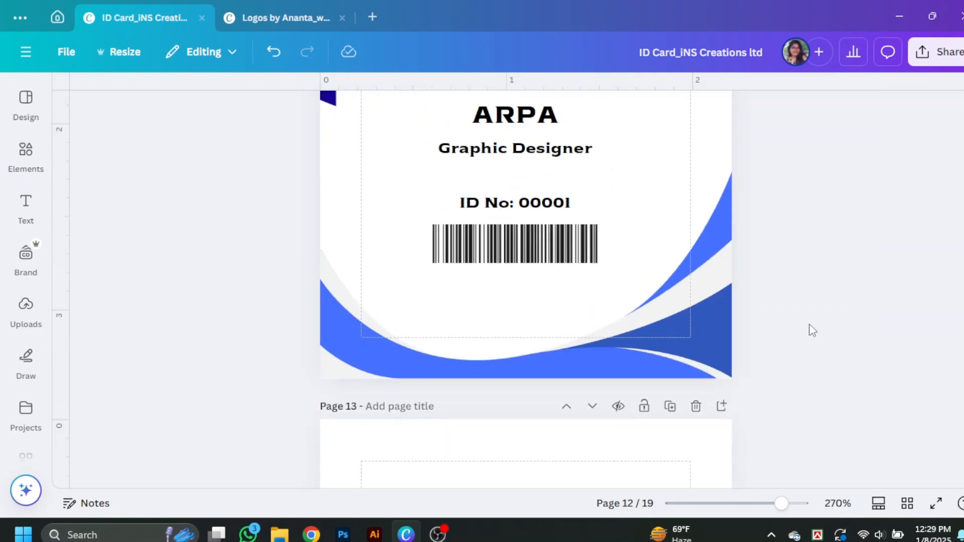
pyautogui.click(535, 214)
pyautogui.moveTo(535, 214); pyautogui.dragTo(535, 218)
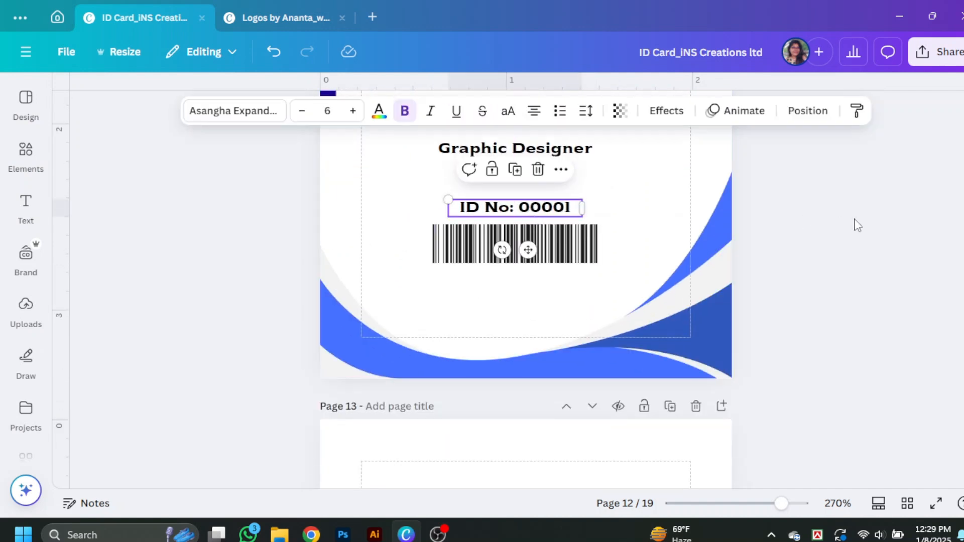
pyautogui.click(857, 225)
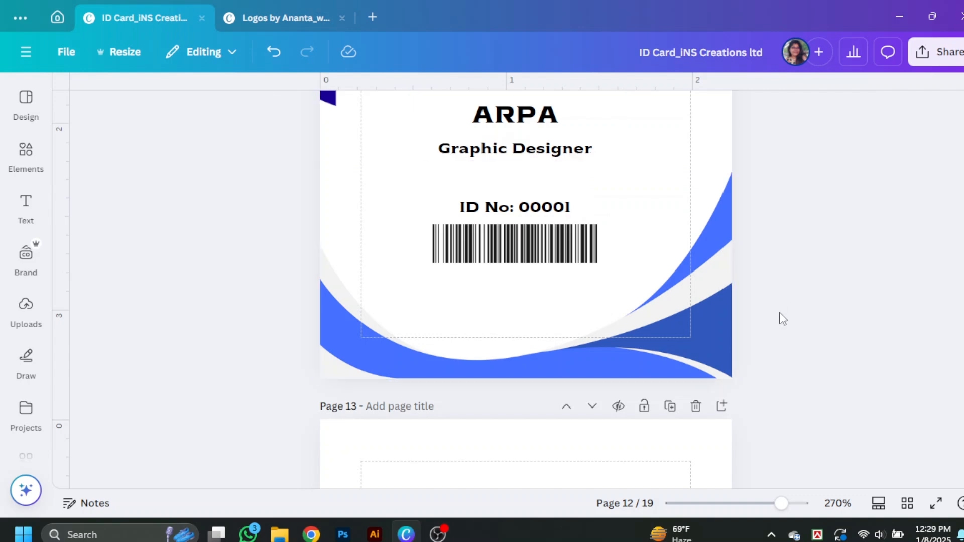
# Search the elements library for "frame", add the circular frame to page 12 and move it off the hexagonal portrait's face
pyautogui.scroll(5, 862, 246)
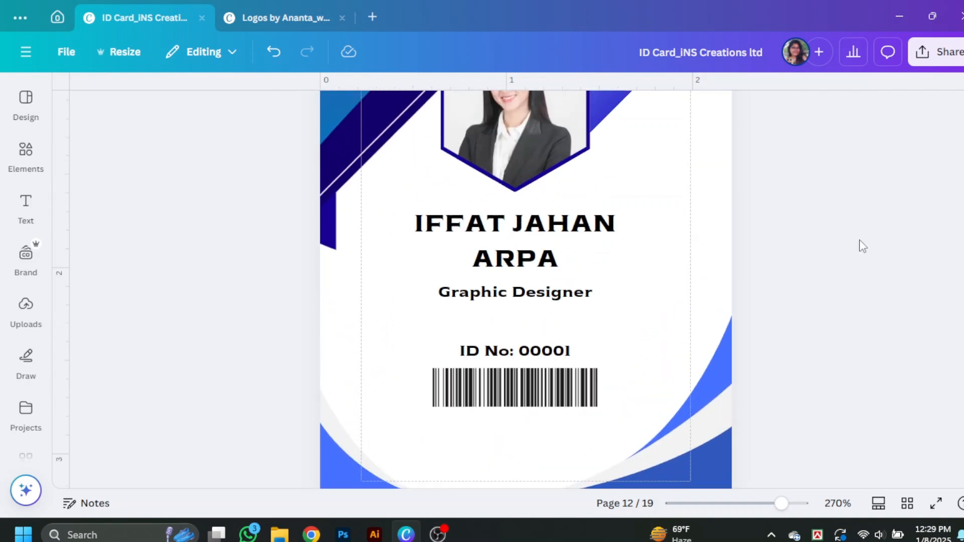
pyautogui.click(10, 150)
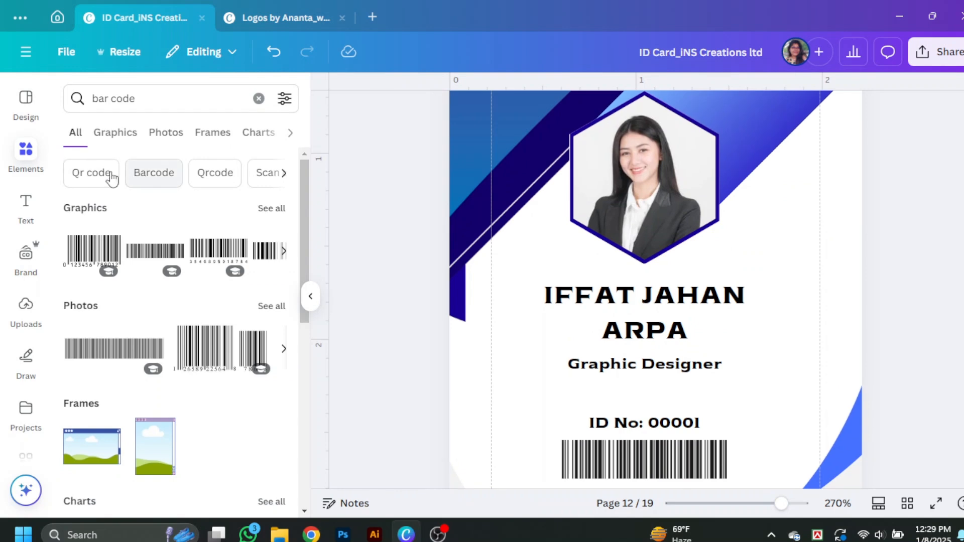
pyautogui.click(78, 101)
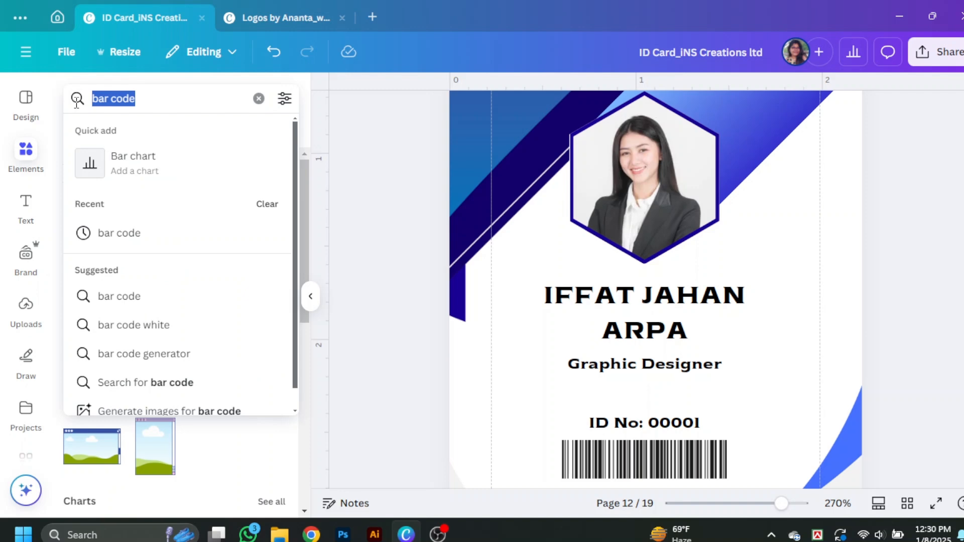
pyautogui.press('BackSpace')
pyautogui.write('frame')
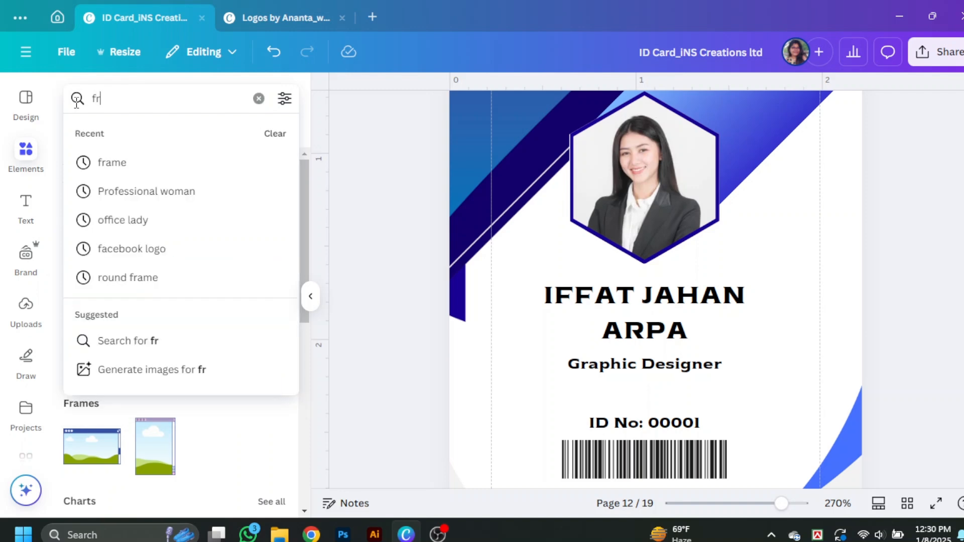
pyautogui.press('Return')
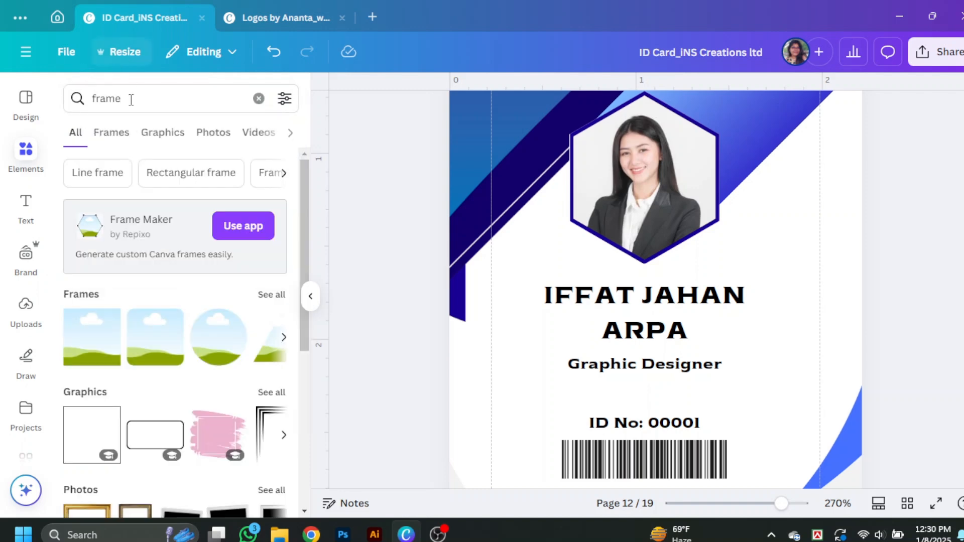
pyautogui.click(112, 133)
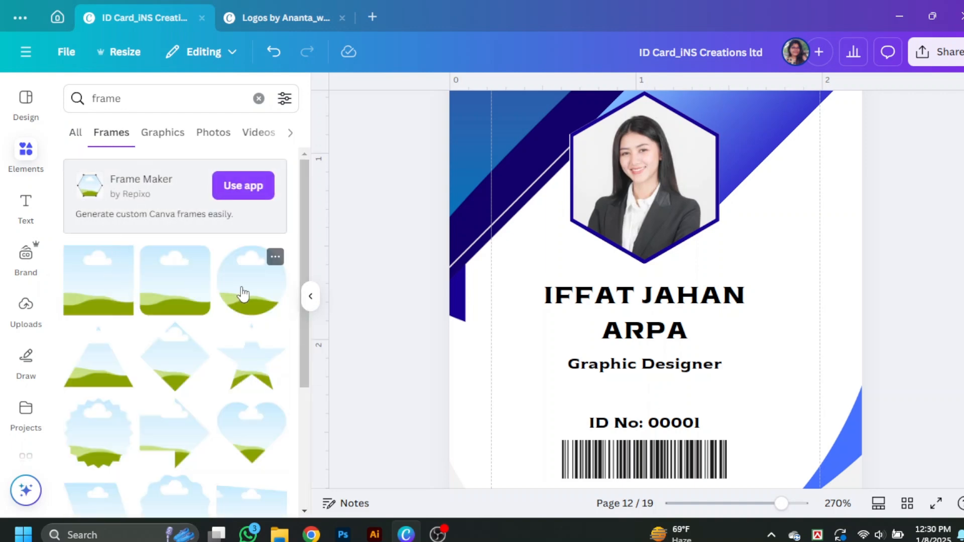
pyautogui.click(243, 294)
pyautogui.moveTo(721, 277); pyautogui.dragTo(628, 290)
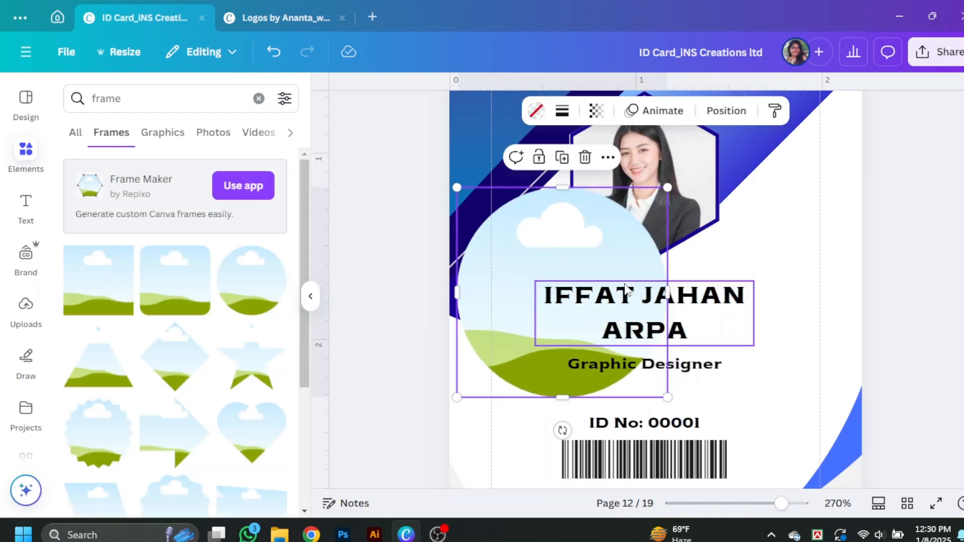
# Detach the portrait photo from the hexagonal frame and place it inside the circular frame
pyautogui.rightClick(697, 234)
pyautogui.click(722, 439)
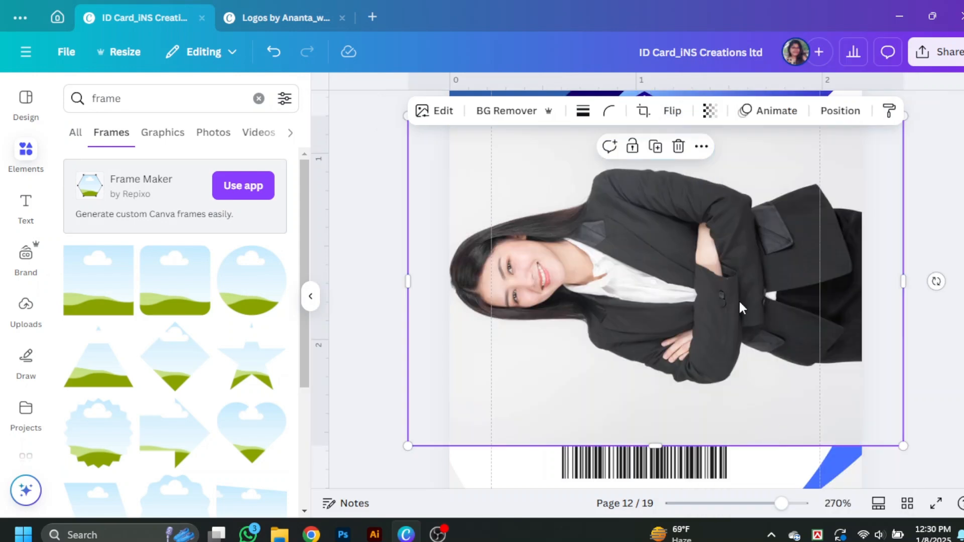
pyautogui.moveTo(677, 313); pyautogui.dragTo(660, 213)
pyautogui.click(696, 191)
pyautogui.click(667, 295)
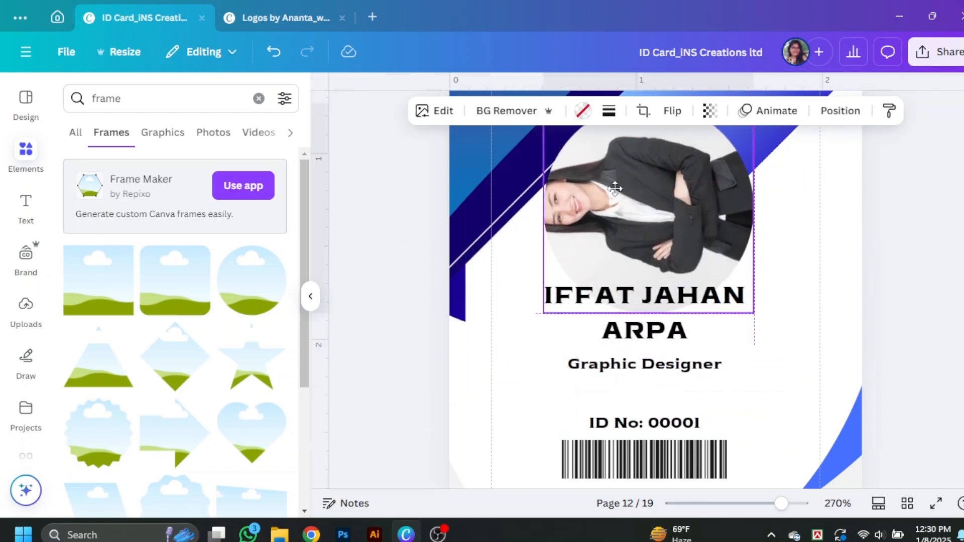
# Rotate the photo inside the circular frame upright to 0 degrees and reposition it so the head and torso fill the circle
pyautogui.doubleClick(659, 208)
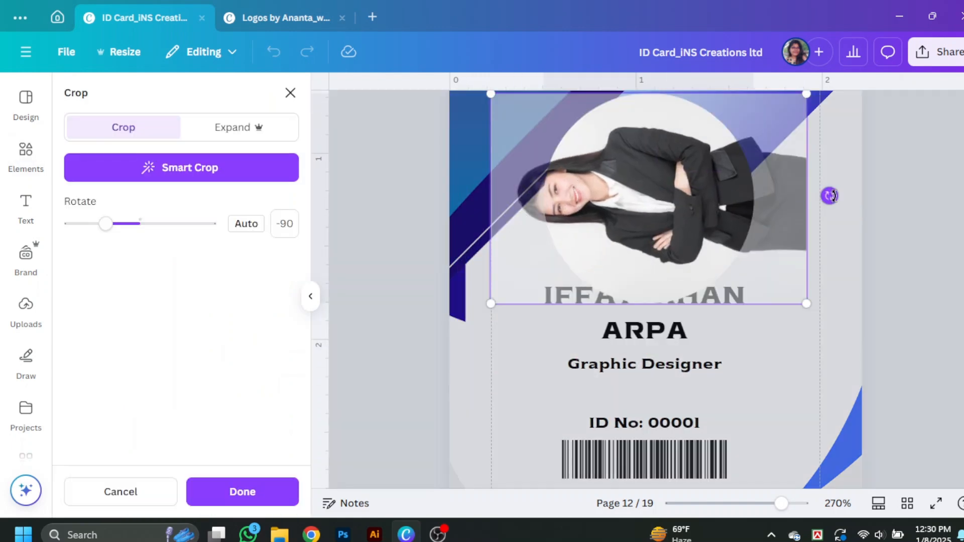
pyautogui.moveTo(830, 195); pyautogui.dragTo(648, 372)
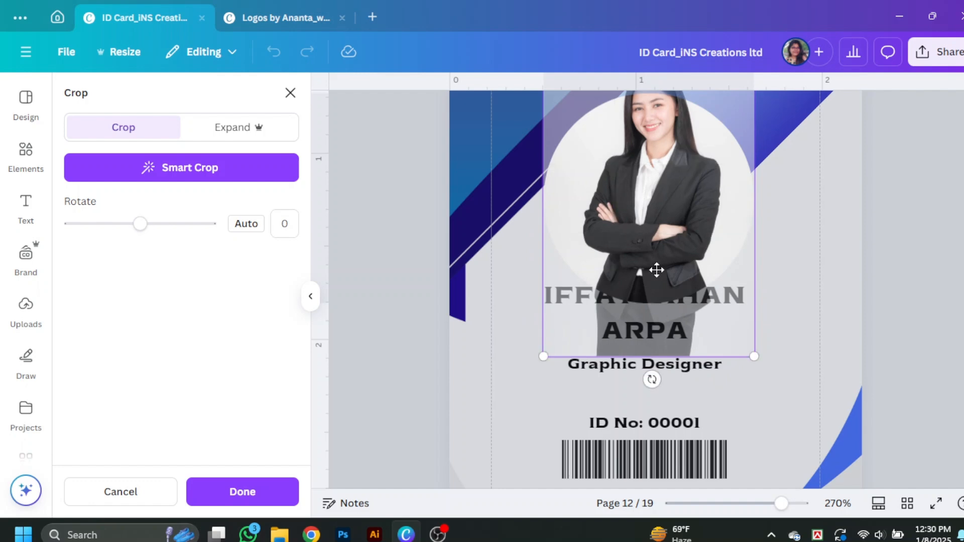
pyautogui.moveTo(656, 270); pyautogui.dragTo(646, 304)
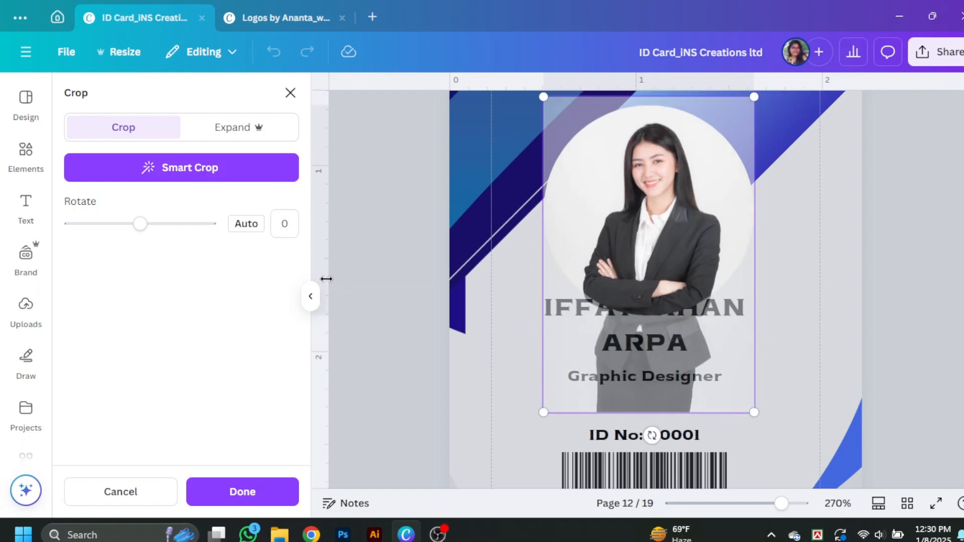
pyautogui.click(308, 298)
pyautogui.click(847, 249)
pyautogui.scroll(1, 848, 251)
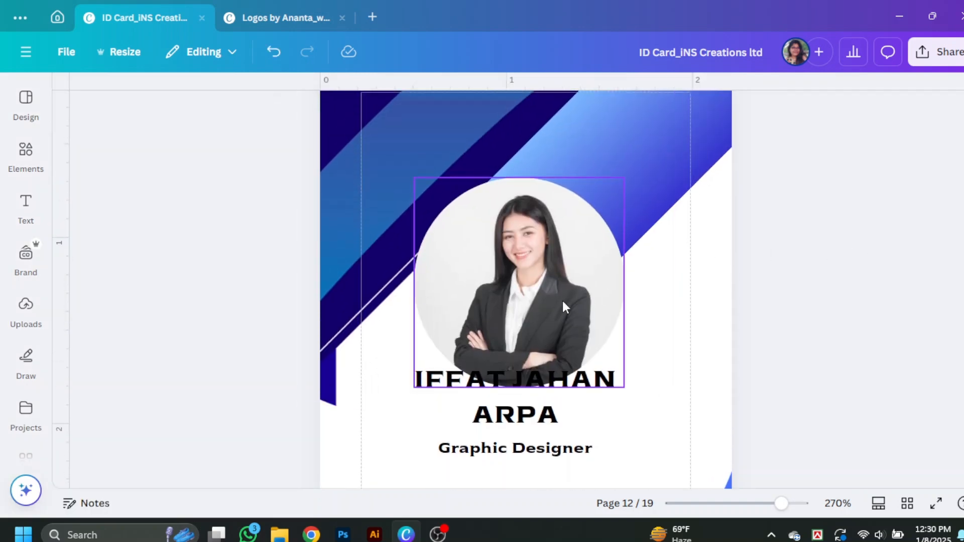
# Move the circular portrait up clear of the name and shift the photo slightly lower inside its circle
pyautogui.moveTo(562, 300); pyautogui.dragTo(562, 264)
pyautogui.click(860, 290)
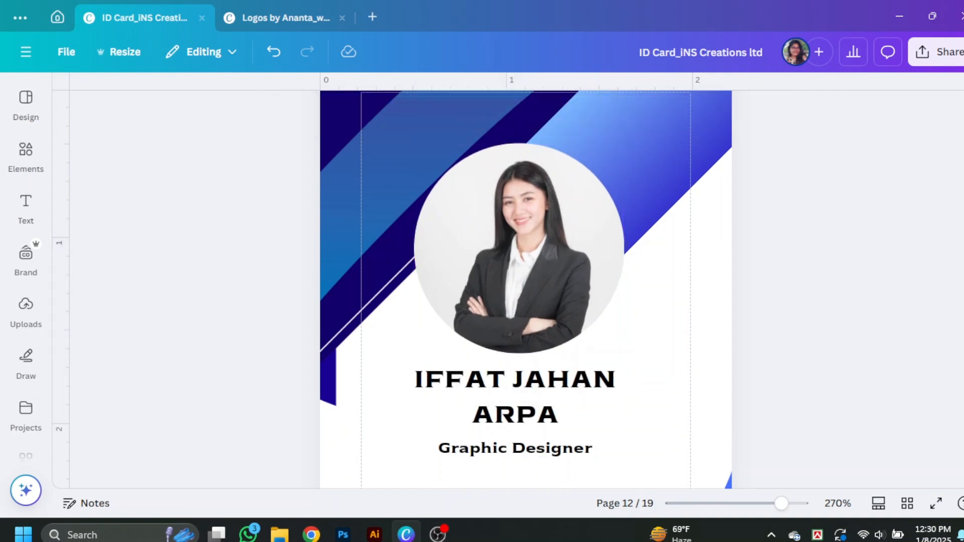
pyautogui.doubleClick(547, 284)
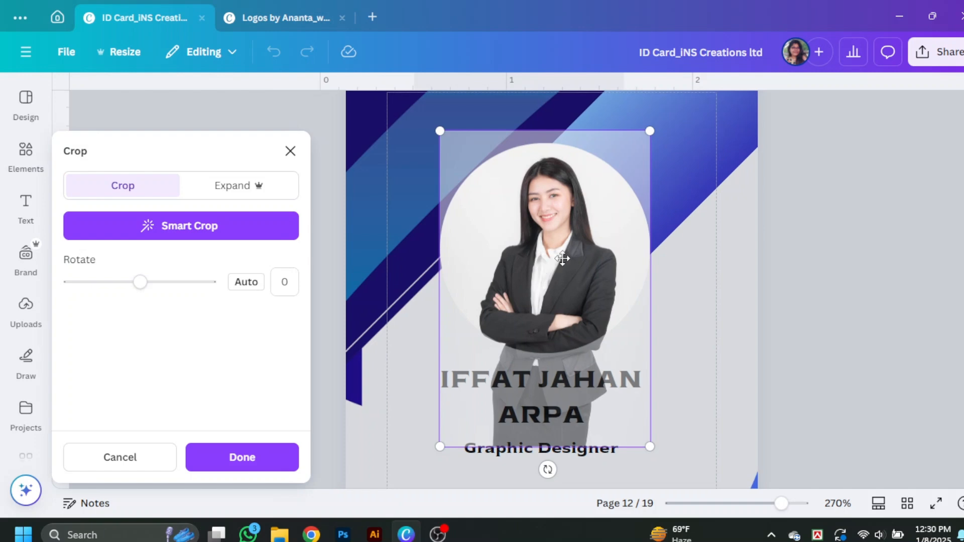
pyautogui.moveTo(562, 258); pyautogui.dragTo(553, 296)
pyautogui.press('Return')
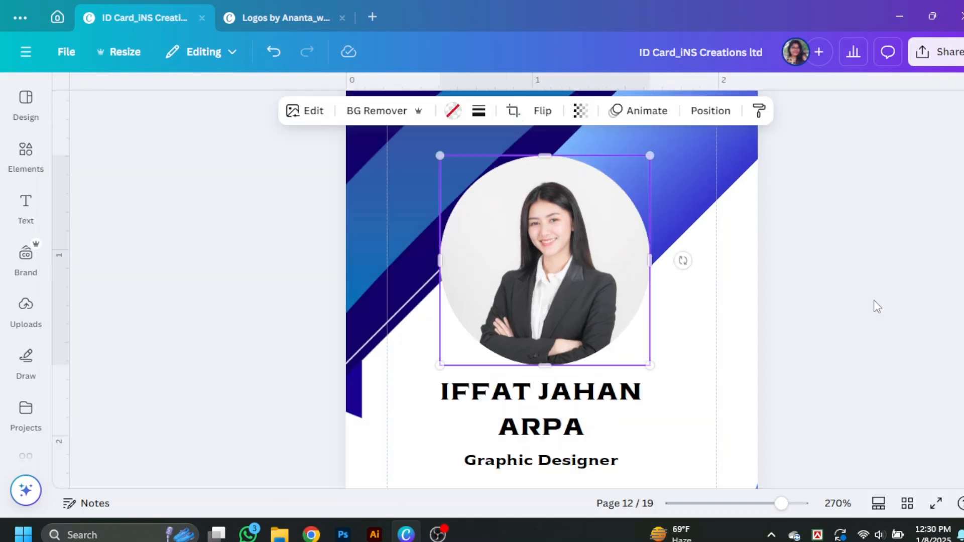
# Add a solid border with a weight of 2 to the circular portrait
pyautogui.click(478, 124)
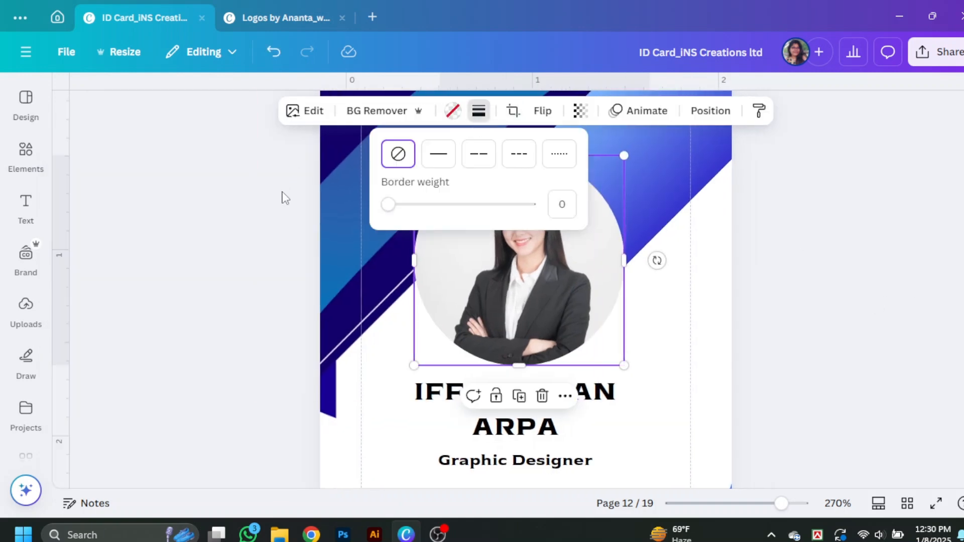
pyautogui.click(437, 157)
pyautogui.click(561, 204)
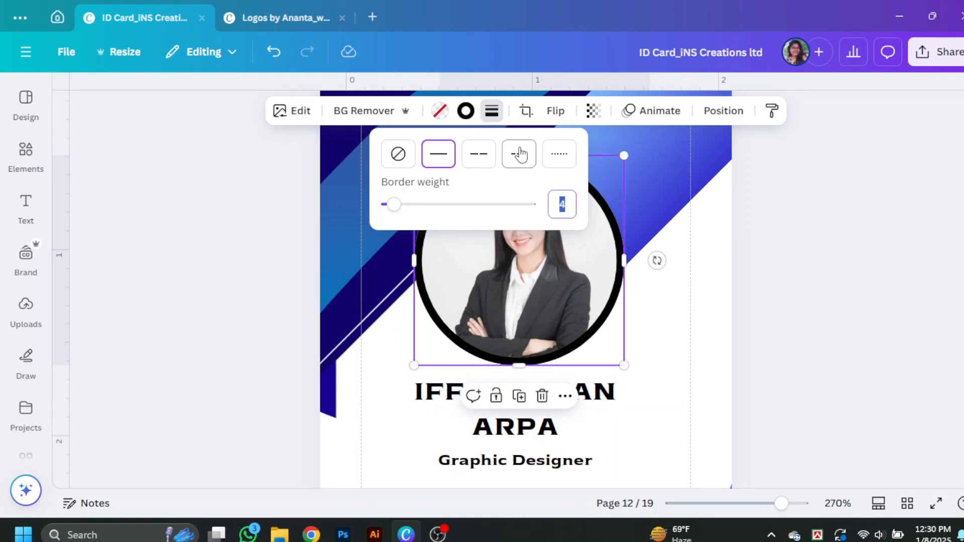
pyautogui.write('2')
pyautogui.press('Return')
pyautogui.click(785, 265)
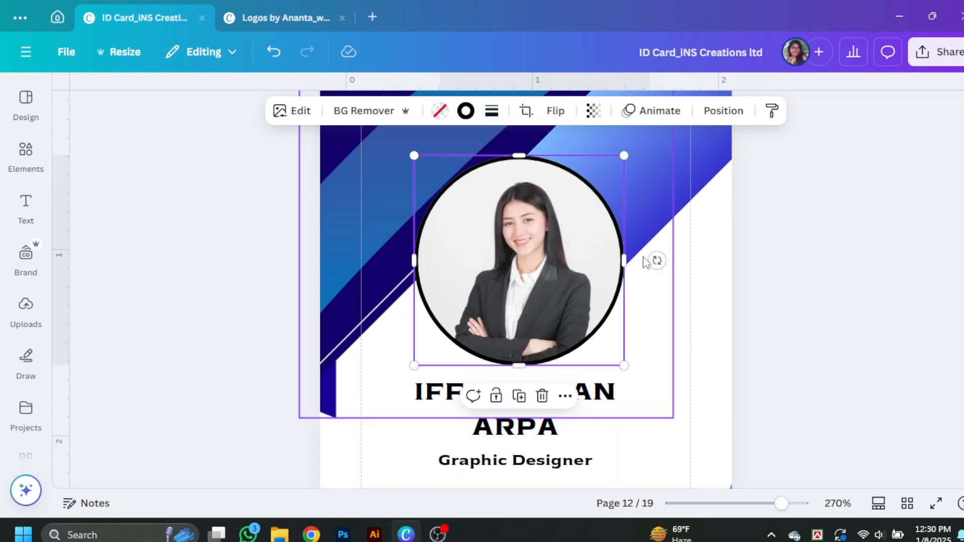
pyautogui.click(845, 281)
pyautogui.moveTo(566, 286); pyautogui.dragTo(572, 285)
pyautogui.scroll(2, 775, 320)
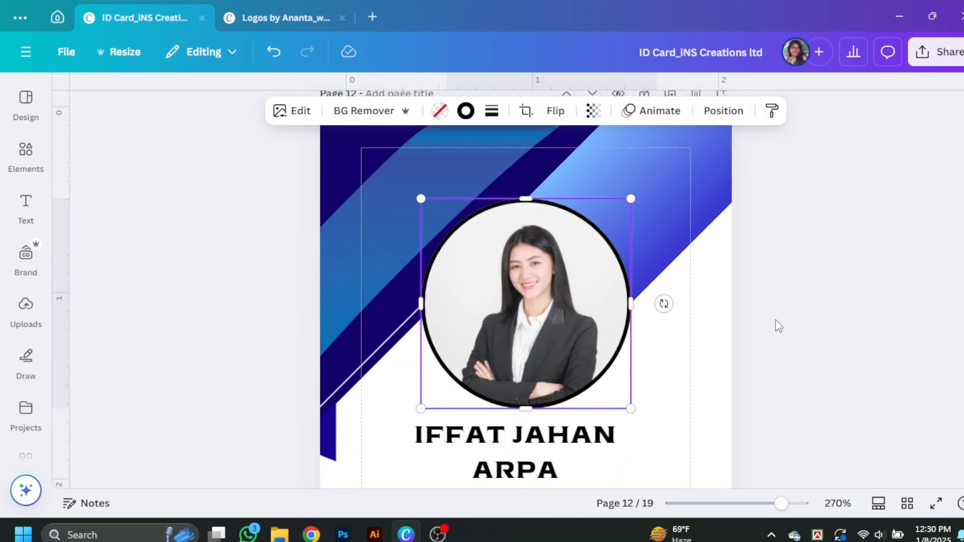
pyautogui.scroll(-2, 775, 321)
pyautogui.scroll(-2, 775, 319)
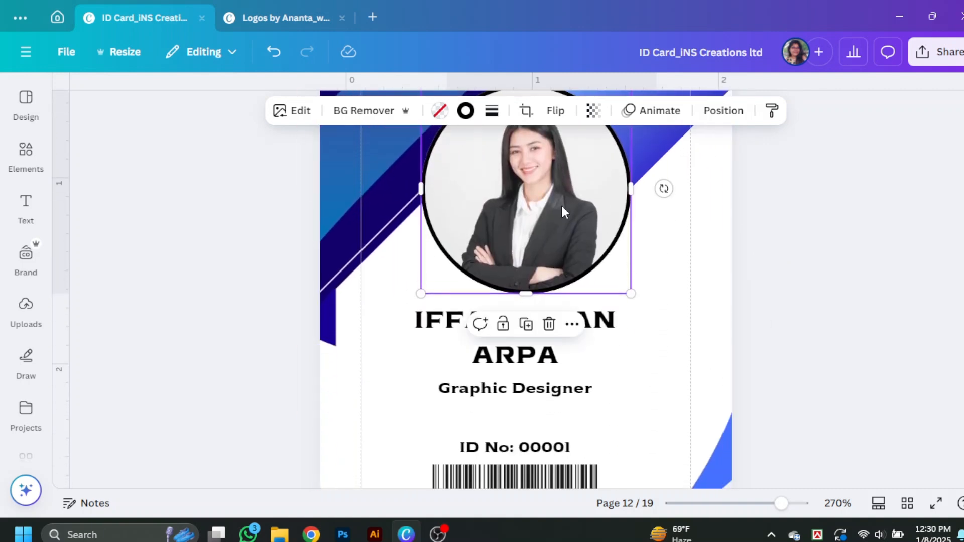
pyautogui.moveTo(561, 204); pyautogui.dragTo(552, 207)
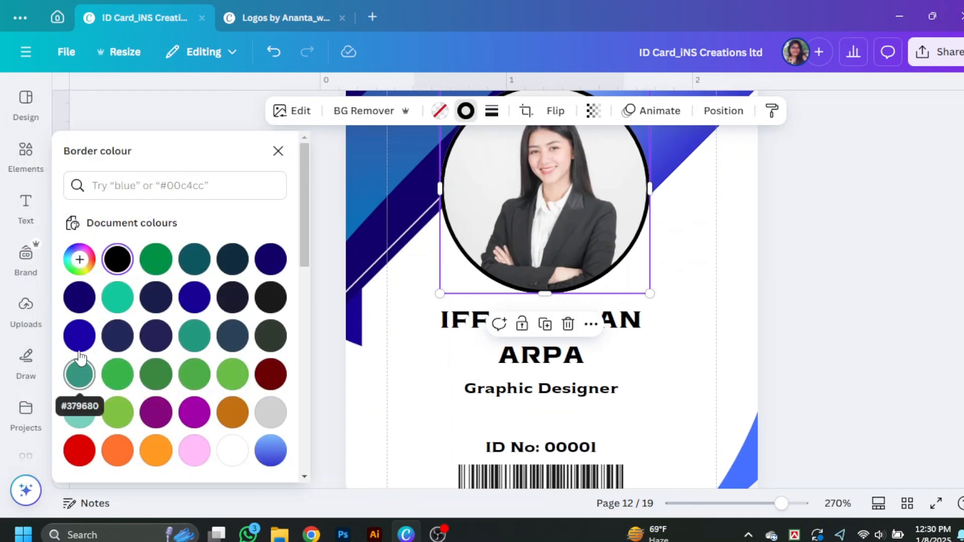
# Change the portrait's border to the dark blue document colour and check the card in a full-screen preview
pyautogui.click(271, 451)
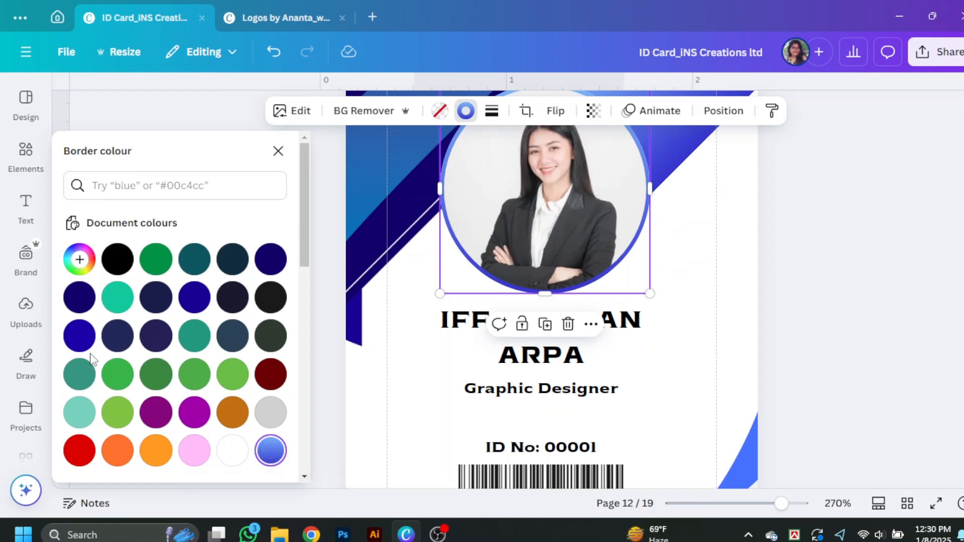
pyautogui.click(79, 335)
pyautogui.click(821, 272)
pyautogui.scroll(3, 823, 273)
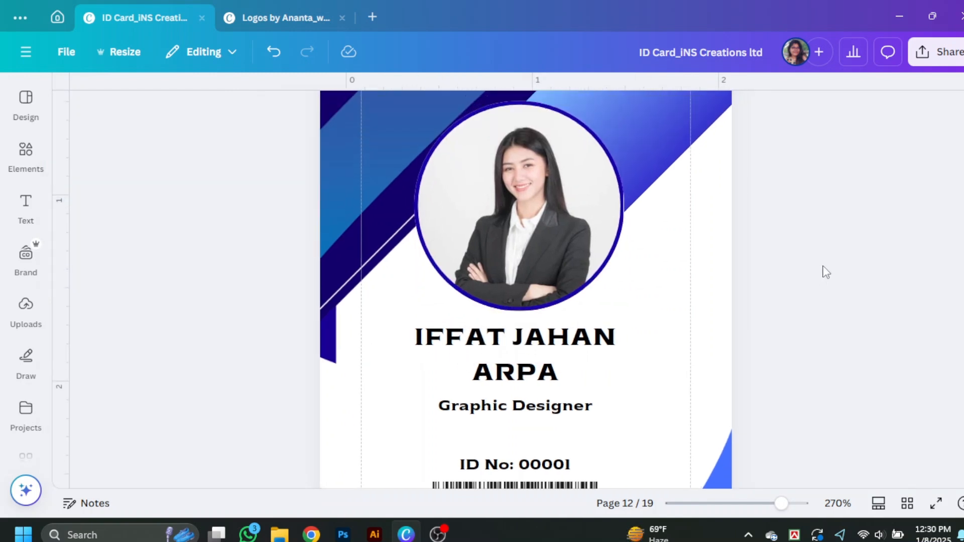
pyautogui.click(935, 503)
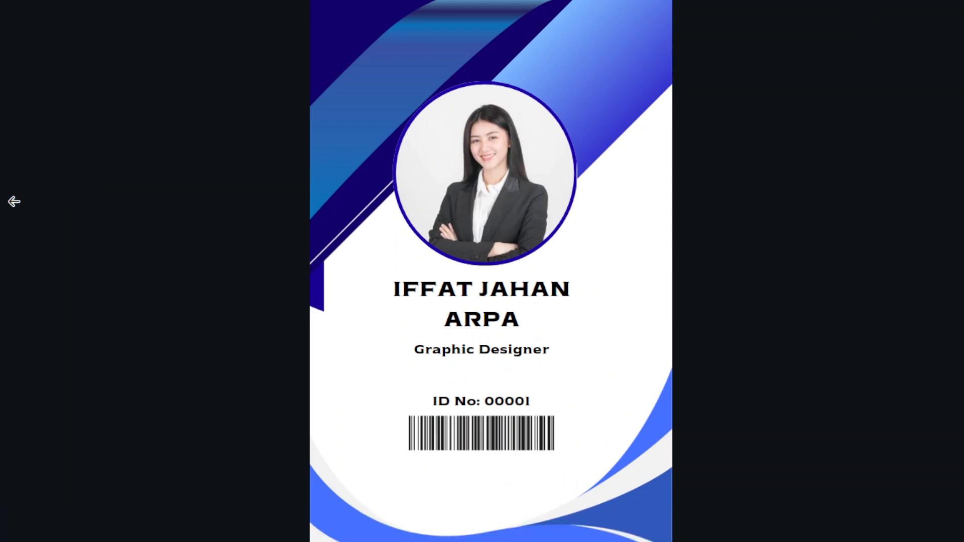
pyautogui.press('Escape')
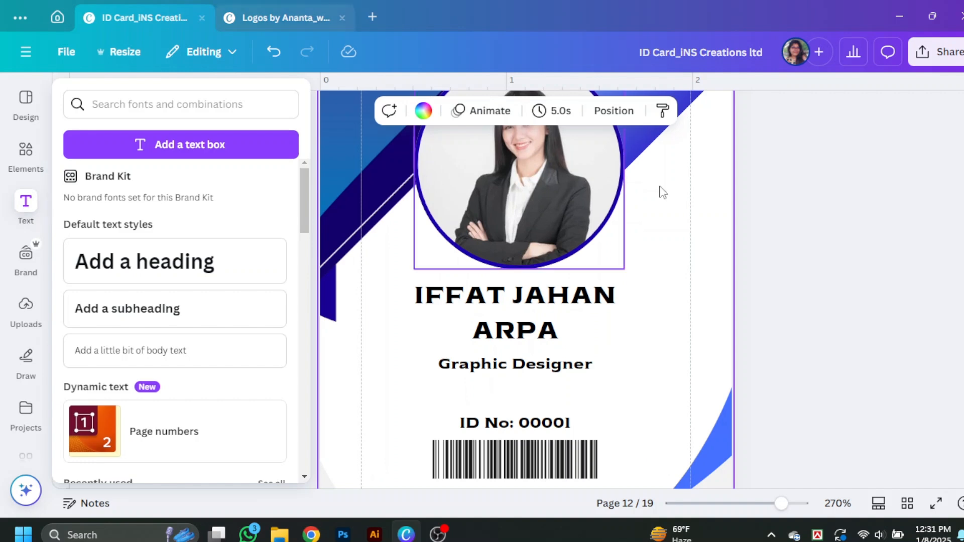
# Scale the circular portrait down slightly and centre it above the name
pyautogui.moveTo(581, 179); pyautogui.dragTo(613, 168)
pyautogui.click(812, 231)
pyautogui.scroll(2, 703, 251)
pyautogui.click(603, 266)
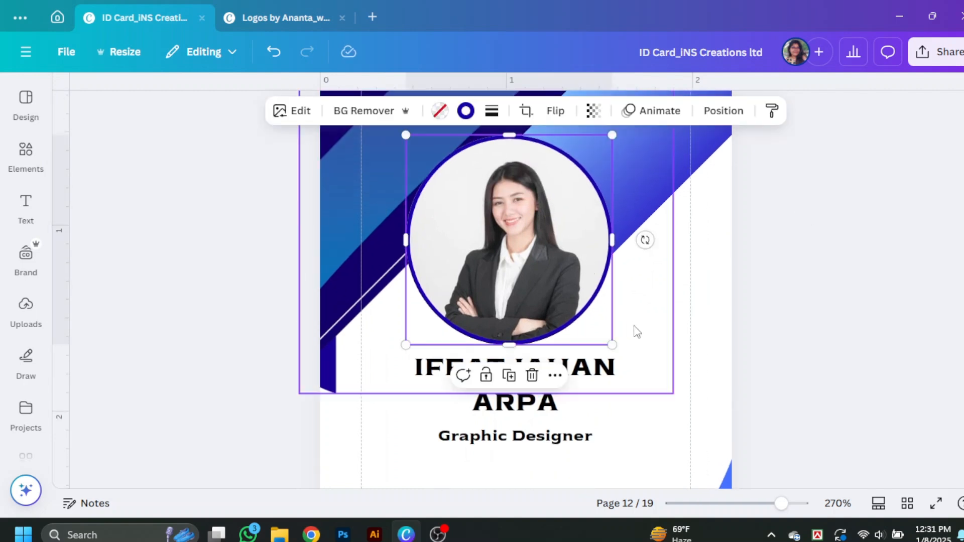
pyautogui.scroll(3, 555, 287)
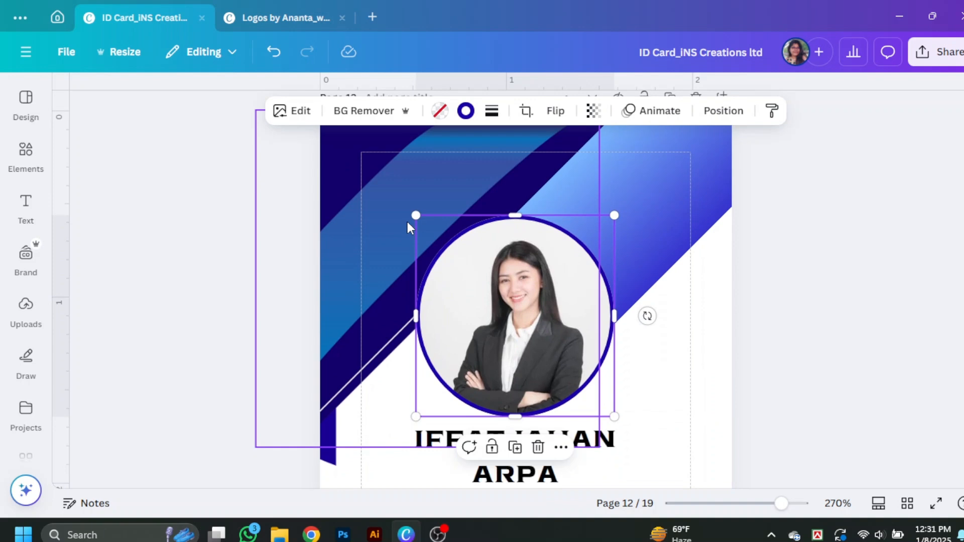
# Paste the white AF Technology logo from the clipboard history onto page 12, shrink it slightly and move it lower on the card
pyautogui.press('super+v')
pyautogui.click(611, 255)
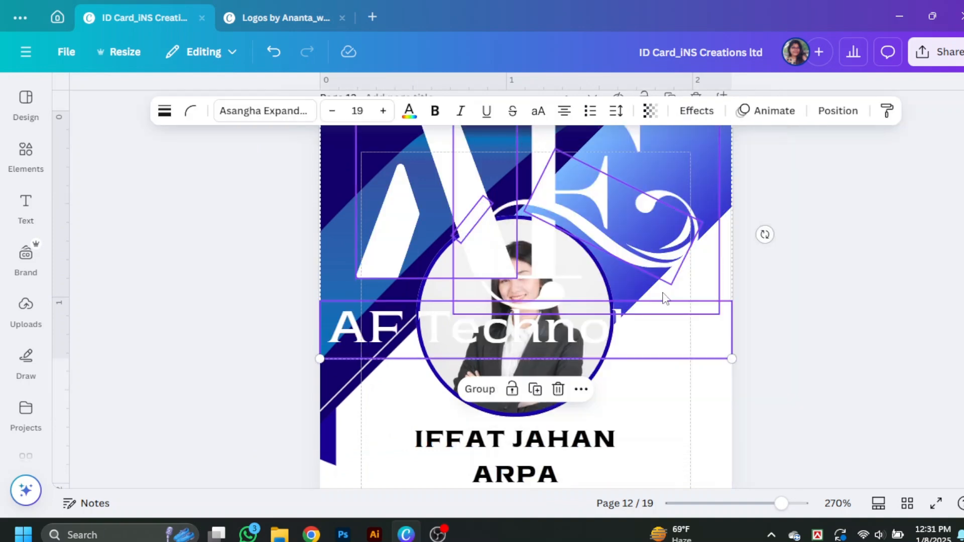
pyautogui.scroll(2, 658, 293)
pyautogui.scroll(-2, 740, 380)
pyautogui.moveTo(729, 359); pyautogui.dragTo(684, 325)
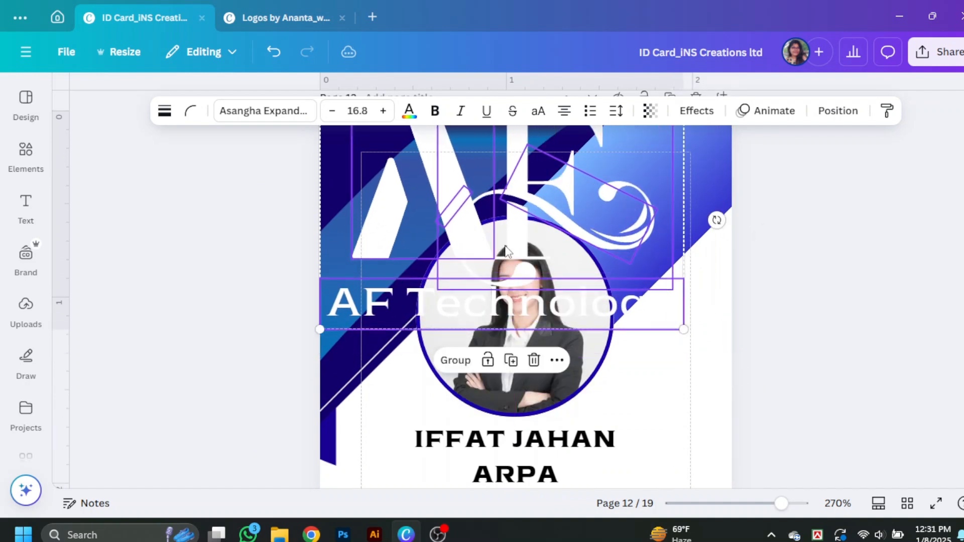
pyautogui.moveTo(516, 244); pyautogui.dragTo(540, 319)
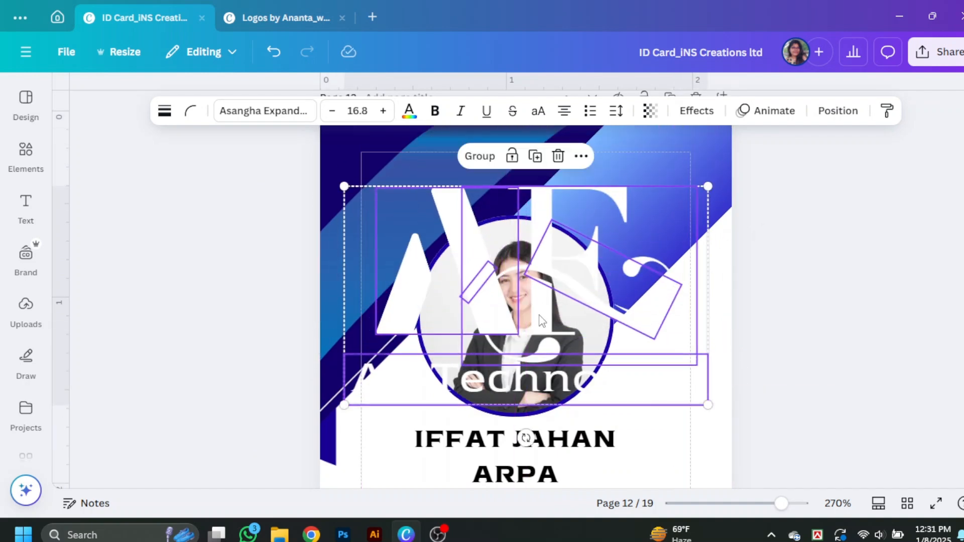
# Group the logo parts and shrink the group to a small logo on the card's upper-left blue area, text size 3.5
pyautogui.click(480, 156)
pyautogui.moveTo(705, 402); pyautogui.dragTo(426, 181)
pyautogui.click(807, 269)
pyautogui.click(453, 205)
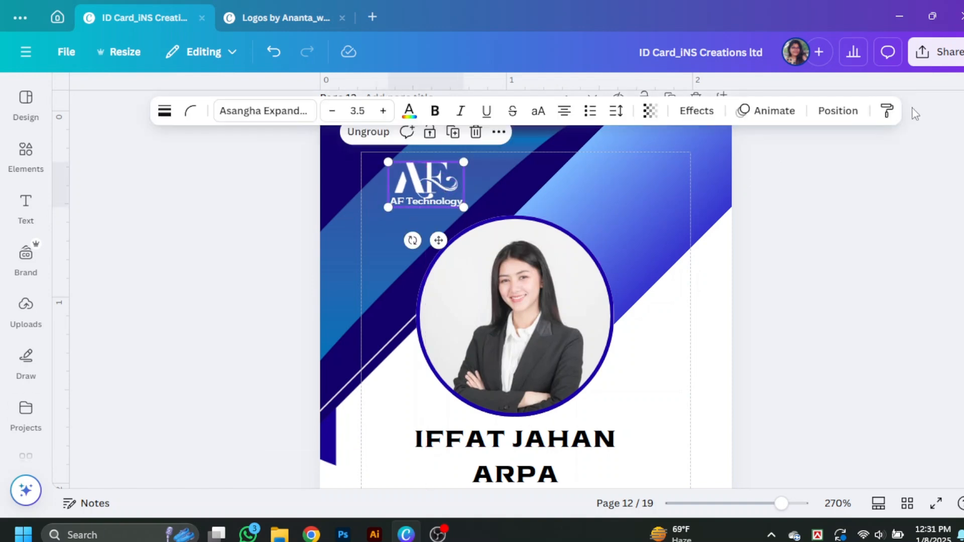
pyautogui.click(902, 280)
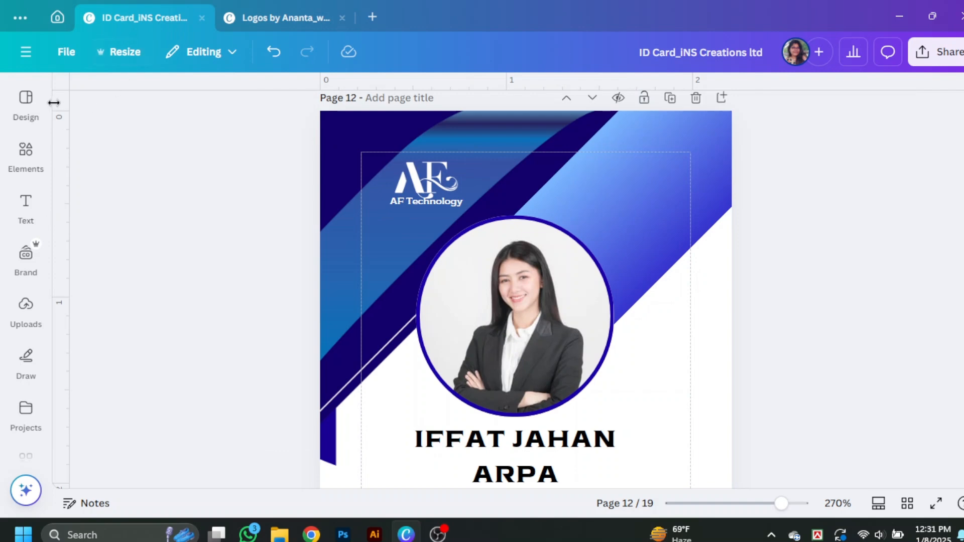
# Search the elements library for "white glow shadow" across all element types
pyautogui.click(26, 153)
pyautogui.click(72, 98)
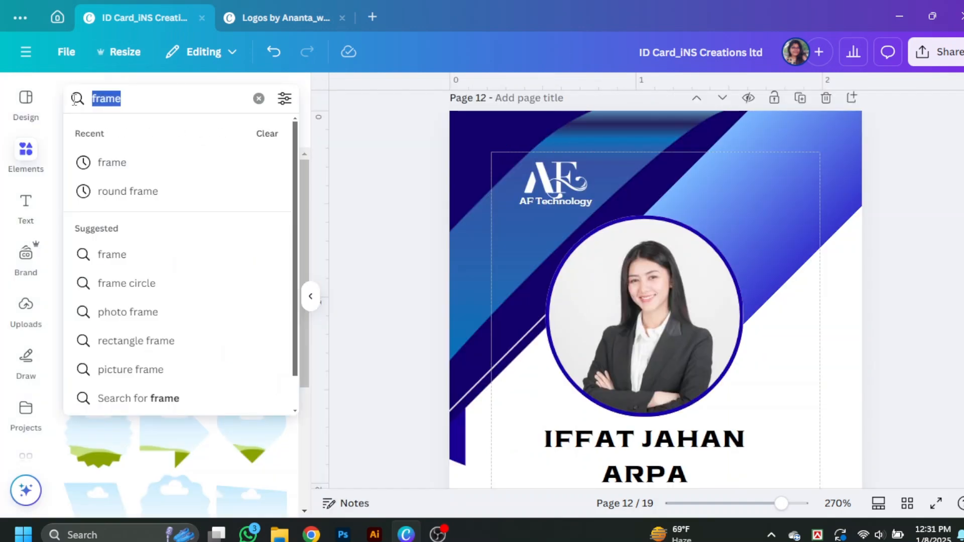
pyautogui.write('ehite g')
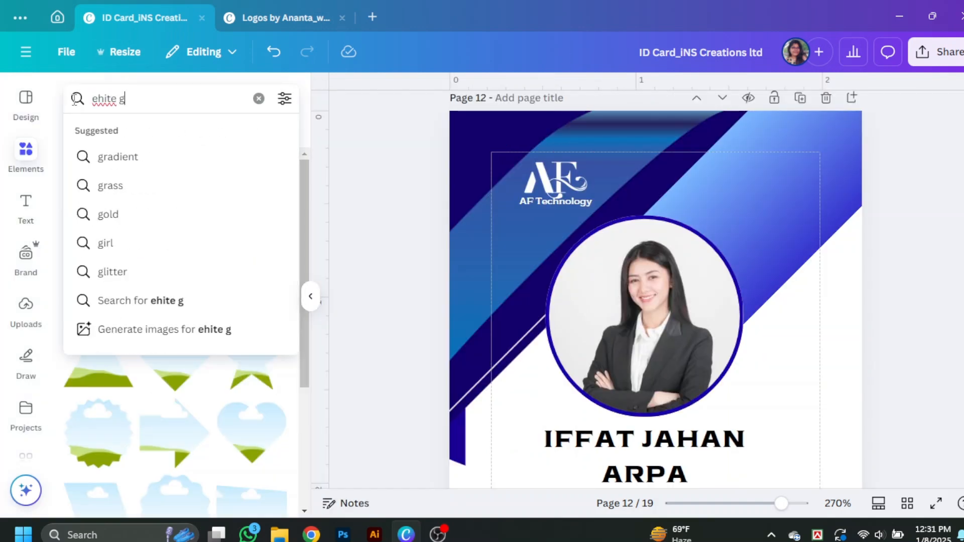
pyautogui.write('low sha')
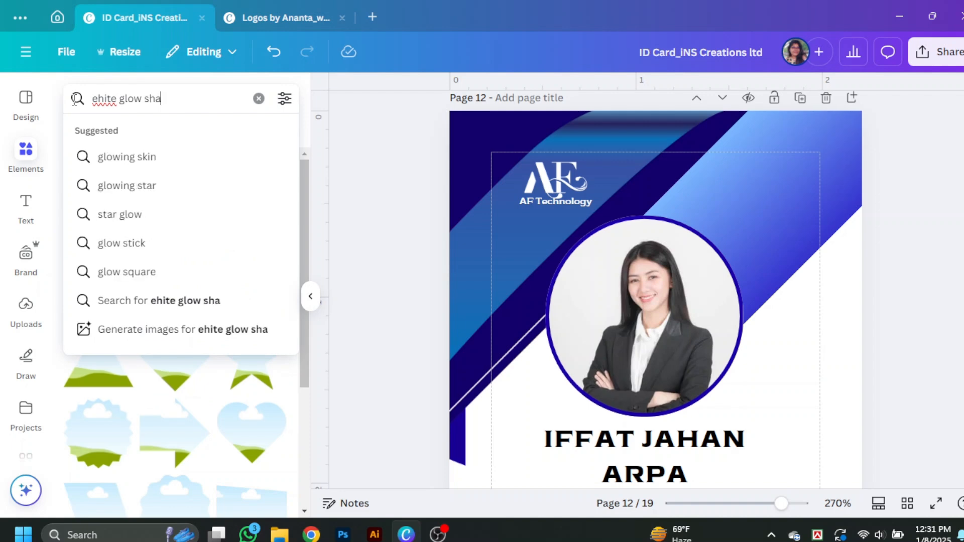
pyautogui.write('doe')
pyautogui.press('BackSpace')
pyautogui.write('w')
pyautogui.press('Return')
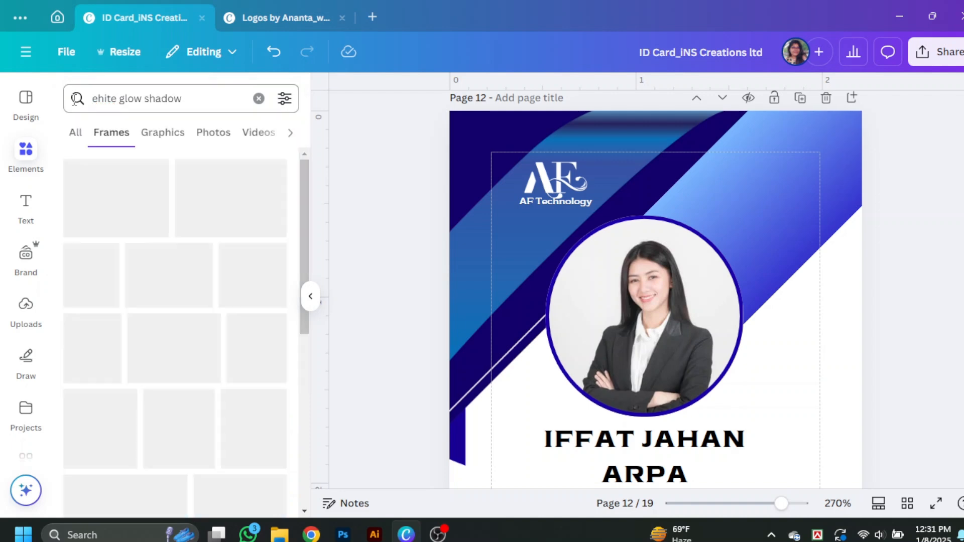
pyautogui.click(95, 99)
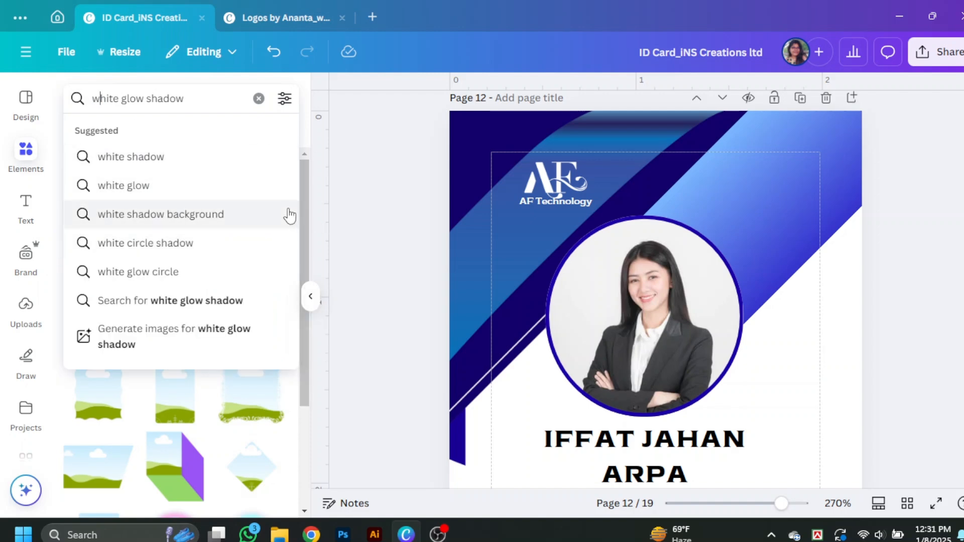
pyautogui.press('Return')
pyautogui.click(78, 137)
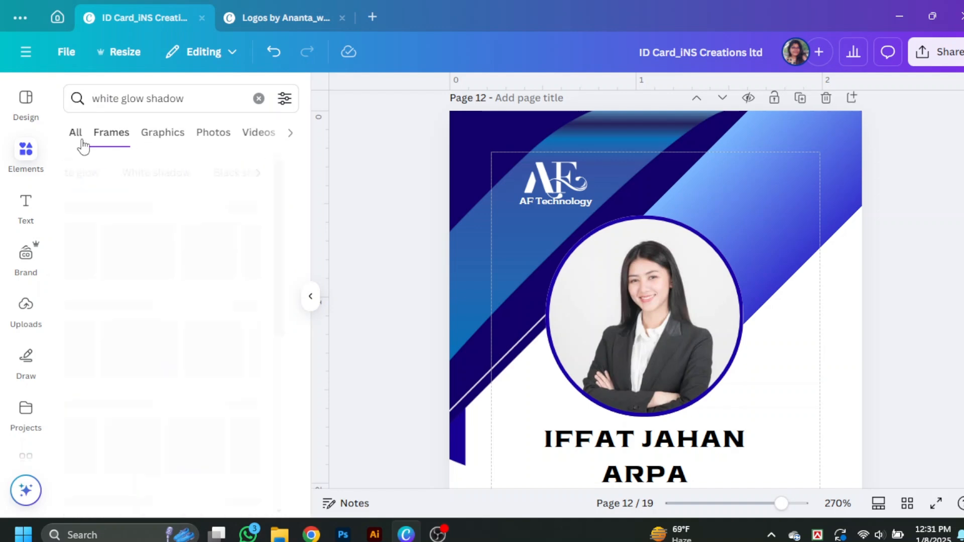
# Try a soft, wide white glow graphic over the portrait and delete it
pyautogui.click(271, 209)
pyautogui.click(251, 234)
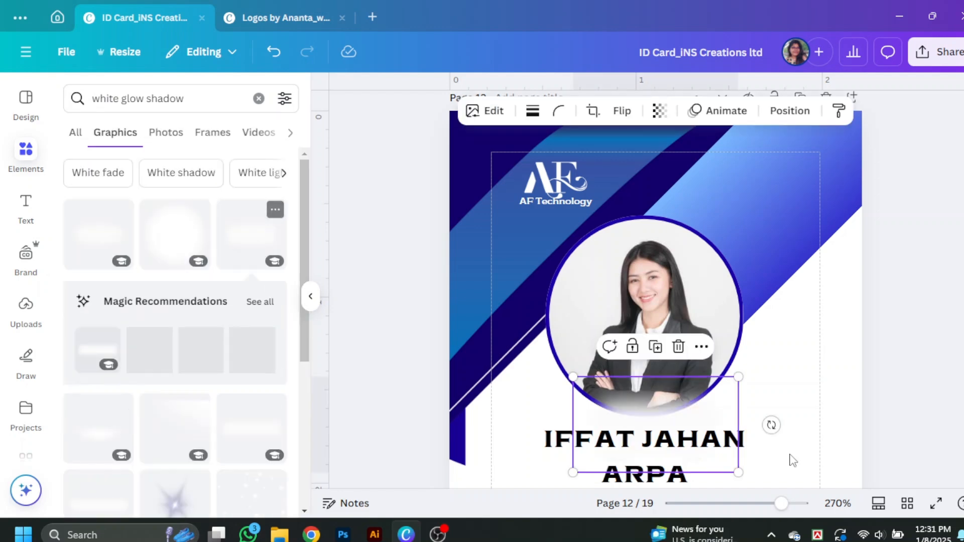
pyautogui.moveTo(669, 422); pyautogui.dragTo(650, 284)
pyautogui.press('Delete')
# Try the large round white glow graphic near the logo with reduced size and transparency, and delete it
pyautogui.click(175, 234)
pyautogui.click(785, 362)
pyautogui.moveTo(783, 357); pyautogui.dragTo(722, 267)
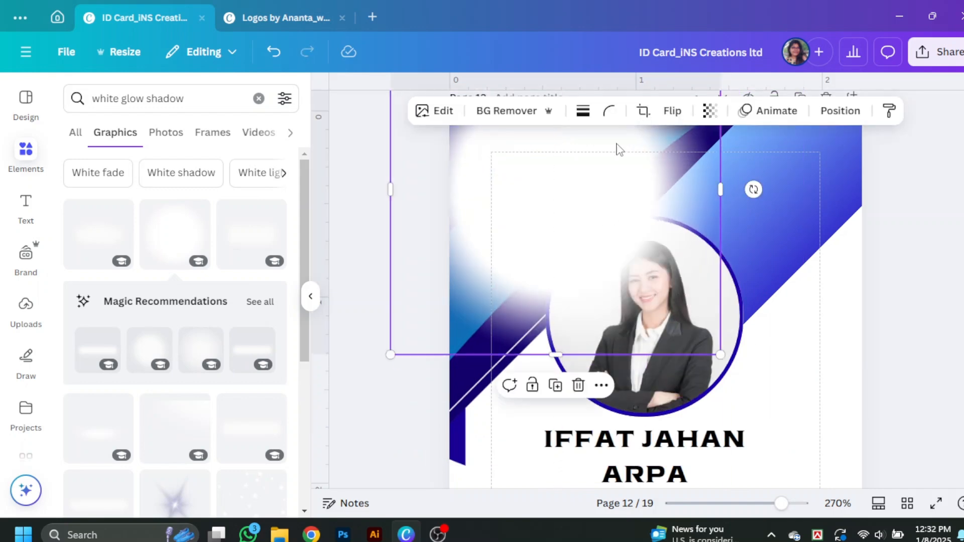
pyautogui.click(709, 111)
pyautogui.moveTo(752, 170); pyautogui.dragTo(673, 174)
pyautogui.click(577, 388)
# Try the first white glow graphic at the portrait's left edge, undo its placement and delete it
pyautogui.click(98, 235)
pyautogui.moveTo(652, 417); pyautogui.dragTo(590, 308)
pyautogui.click(702, 318)
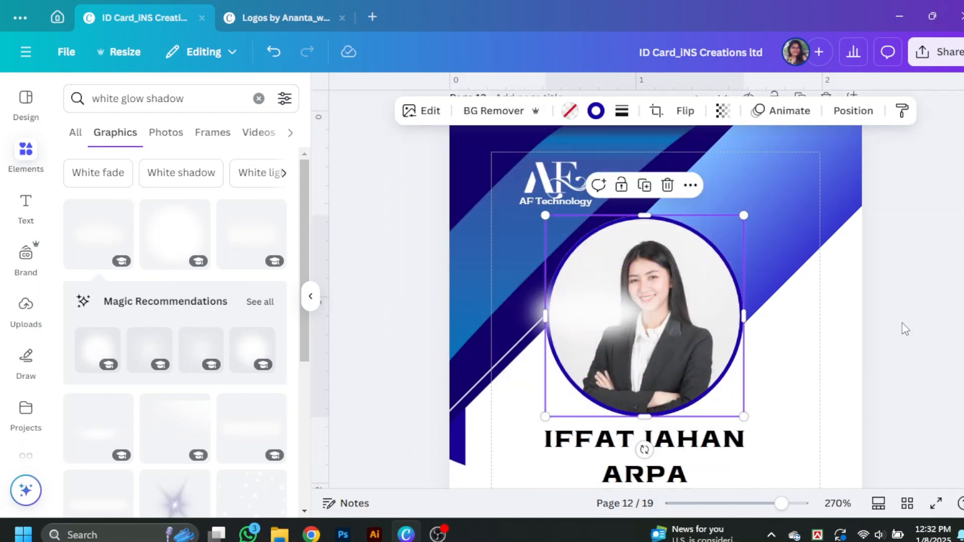
pyautogui.hotkey('ctrl', 'z')
pyautogui.click(658, 435)
pyautogui.press('Delete')
pyautogui.click(311, 296)
# Increase the job title's font size to 7 and widen its text box so it fits on one line
pyautogui.scroll(-4, 772, 323)
pyautogui.click(578, 299)
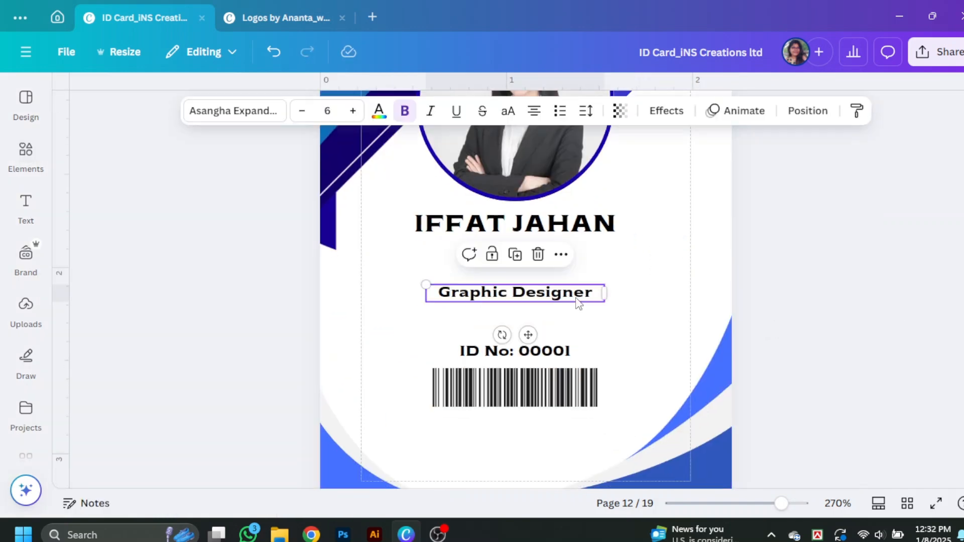
pyautogui.click(356, 115)
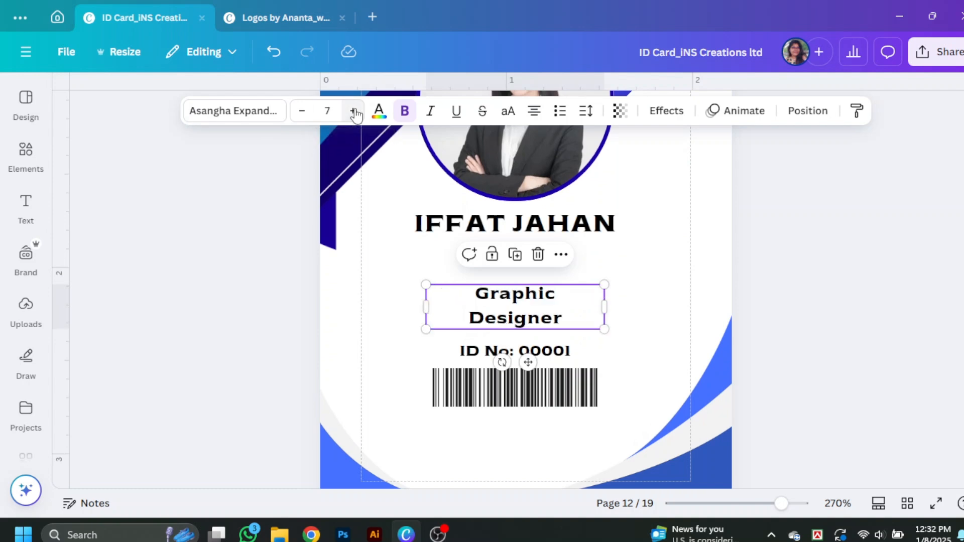
pyautogui.moveTo(606, 306); pyautogui.dragTo(624, 294)
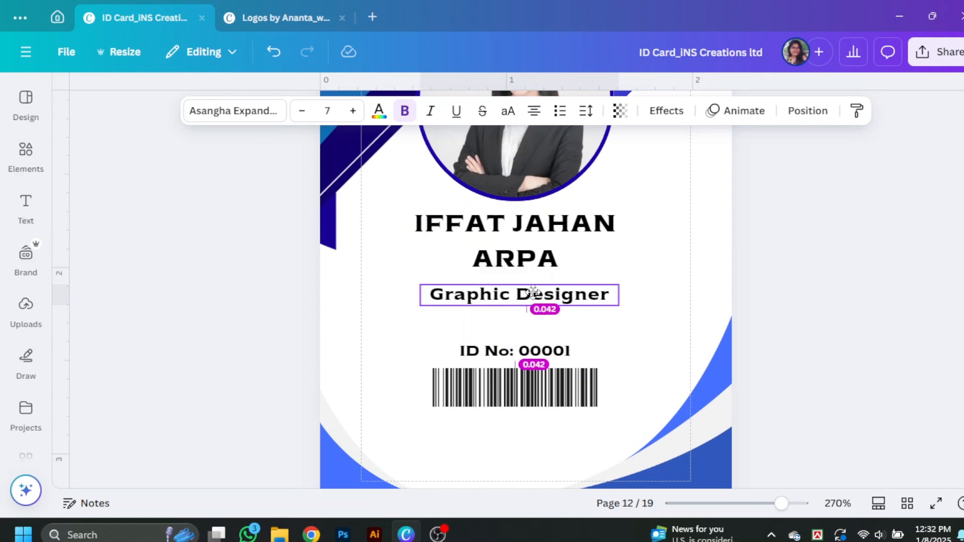
# Select the name, job title, ID number and barcode together and align them to their common centre
pyautogui.scroll(2, 526, 224)
pyautogui.click(527, 231)
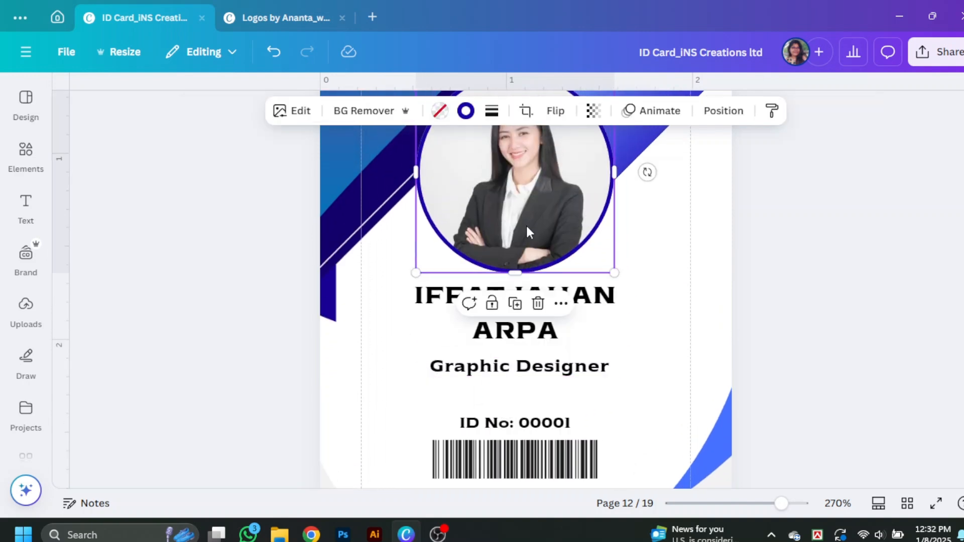
pyautogui.click(600, 298)
pyautogui.keyDown('shift'); pyautogui.click(588, 370); pyautogui.keyUp('shift')
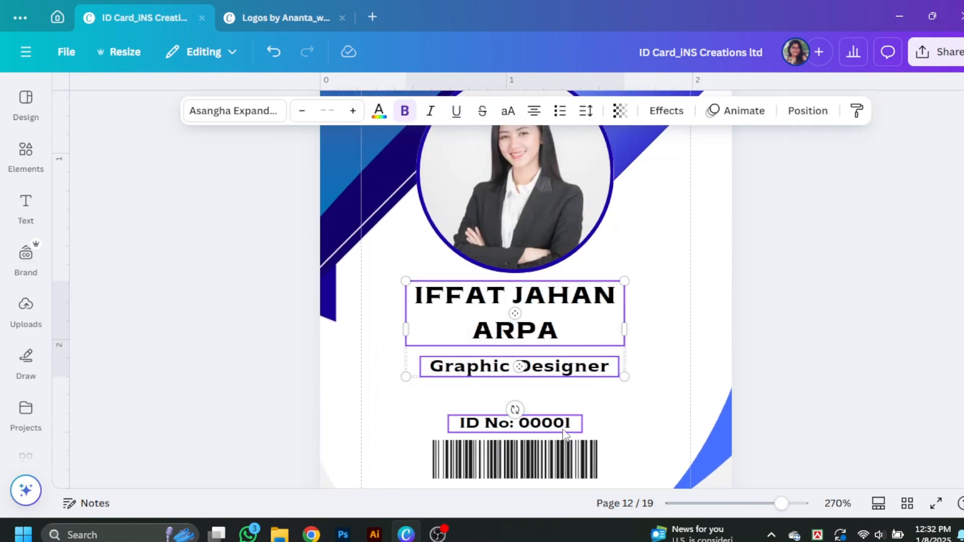
pyautogui.keyDown('shift'); pyautogui.click(565, 424); pyautogui.keyUp('shift')
pyautogui.keyDown('shift'); pyautogui.click(562, 447); pyautogui.keyUp('shift')
pyautogui.click(845, 120)
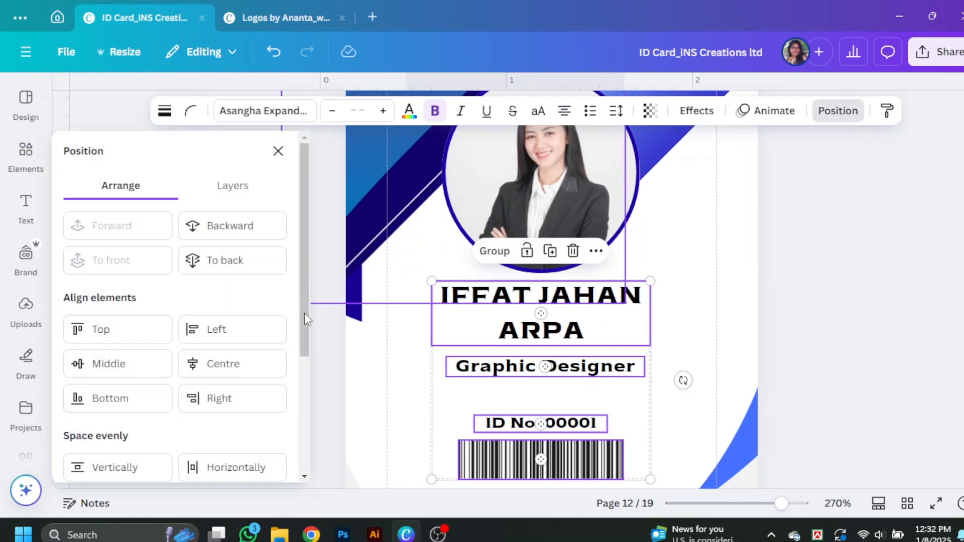
pyautogui.click(243, 371)
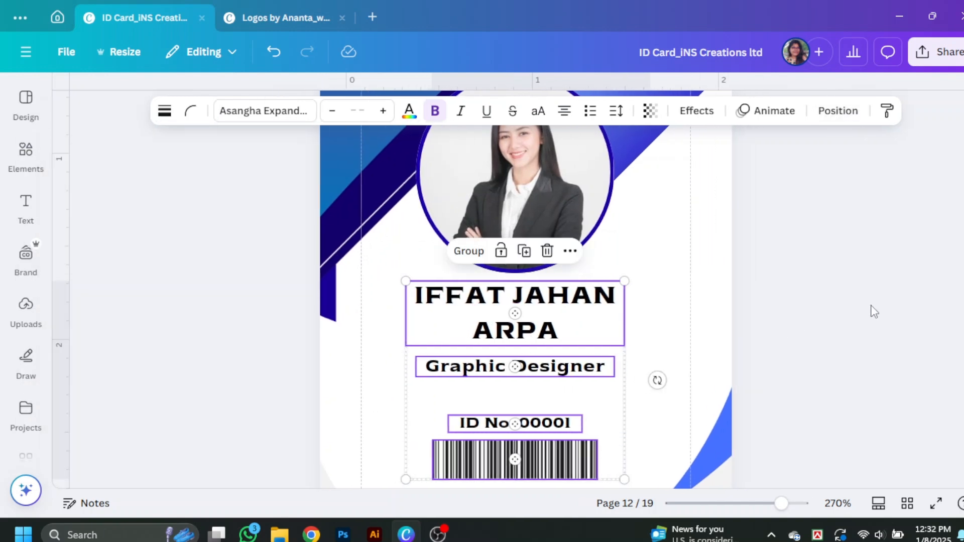
# Select the ID number and barcode on page 12 and move them together slightly lower on the card
pyautogui.scroll(-5, 873, 311)
pyautogui.scroll(5, 874, 311)
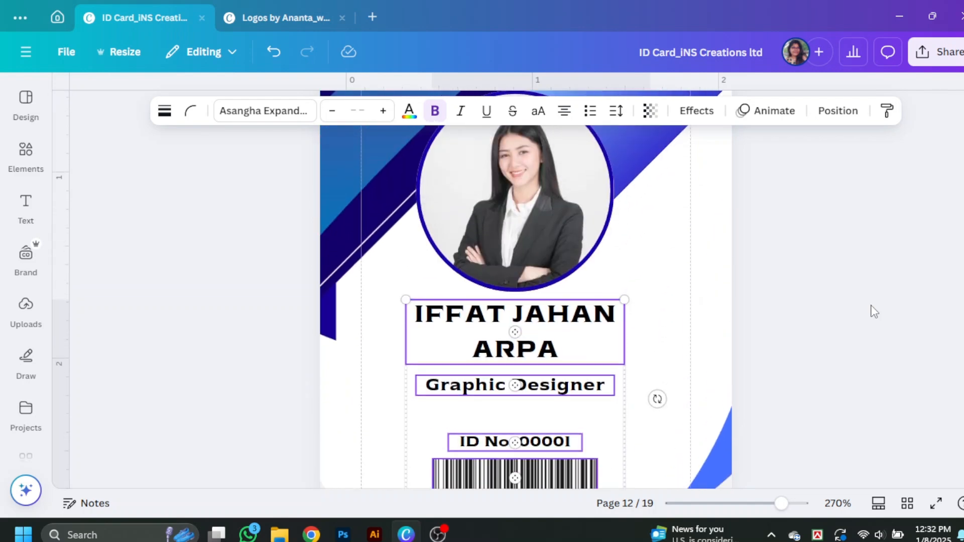
pyautogui.scroll(3, 873, 311)
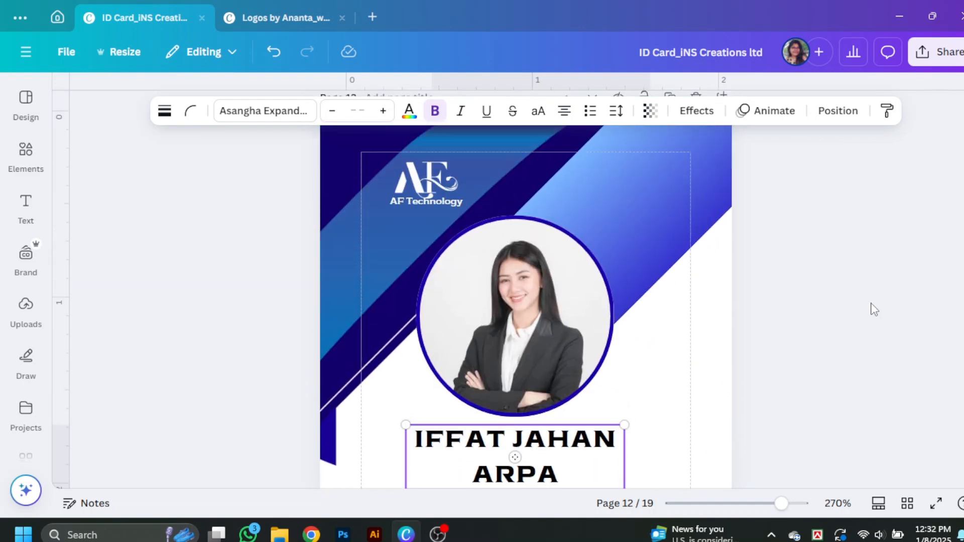
pyautogui.moveTo(791, 509); pyautogui.dragTo(762, 503)
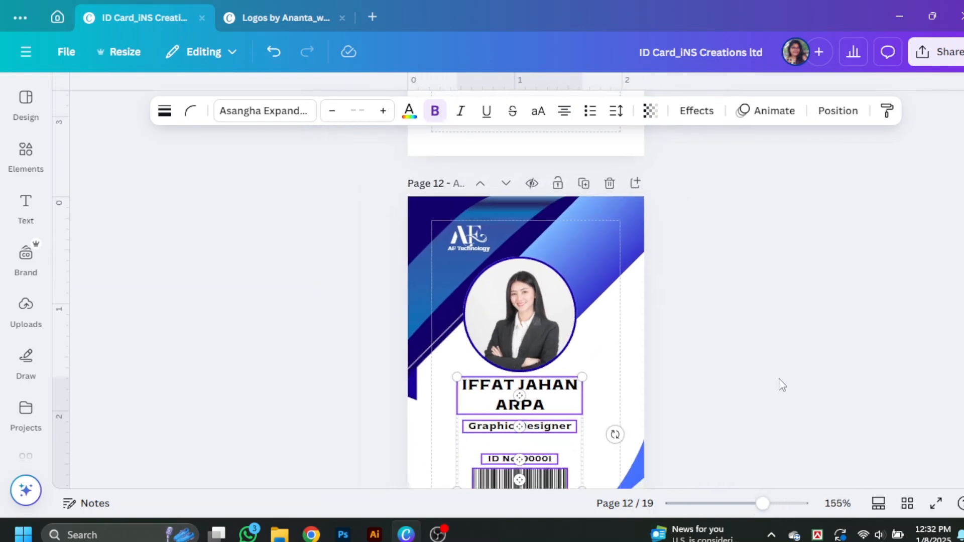
pyautogui.scroll(-3, 779, 385)
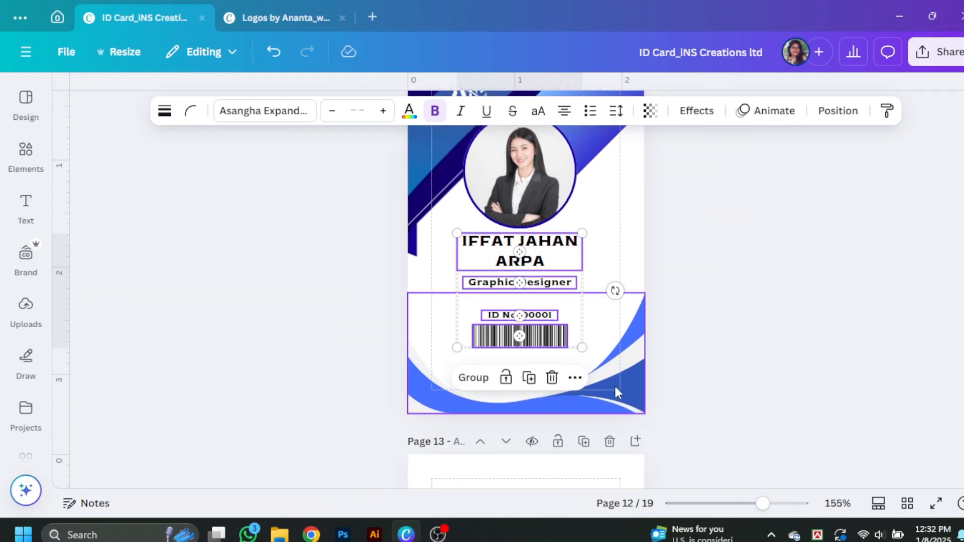
pyautogui.click(616, 386)
pyautogui.click(717, 363)
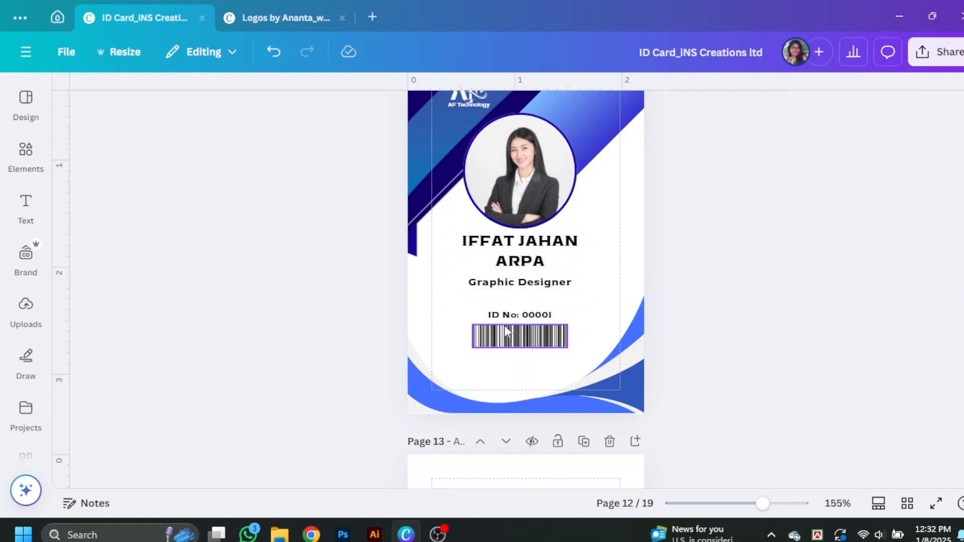
pyautogui.click(519, 338)
pyautogui.keyDown('shift'); pyautogui.click(519, 340); pyautogui.keyUp('shift')
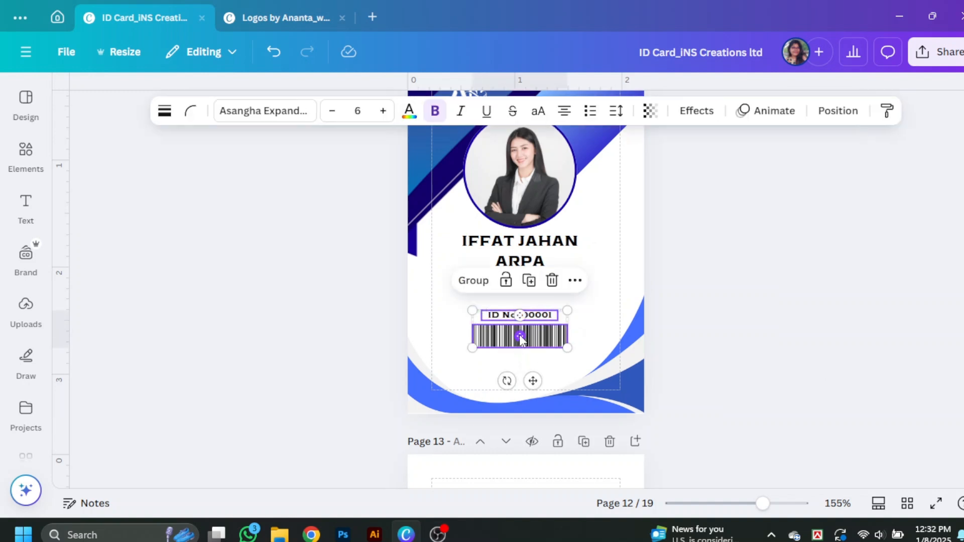
pyautogui.moveTo(549, 336); pyautogui.dragTo(600, 370)
pyautogui.click(836, 323)
# Resize the blue geometric corner graphic on page 13 and place it against the page's left and bottom edges
pyautogui.scroll(-7, 836, 323)
pyautogui.moveTo(718, 454); pyautogui.dragTo(664, 425)
pyautogui.moveTo(582, 376); pyautogui.dragTo(591, 412)
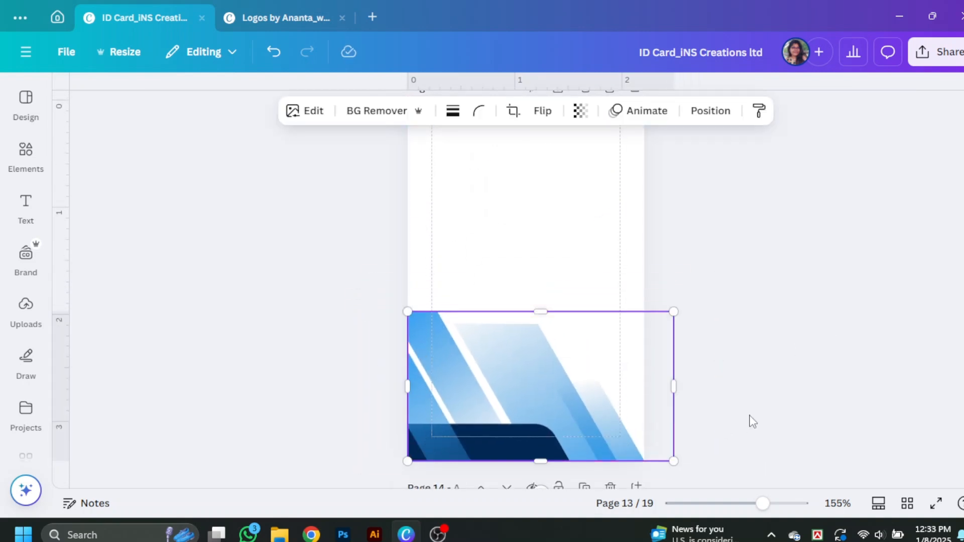
# Try applying the blue geometric graphic's colours to page 13 and undo it
pyautogui.click(586, 276)
pyautogui.click(549, 461)
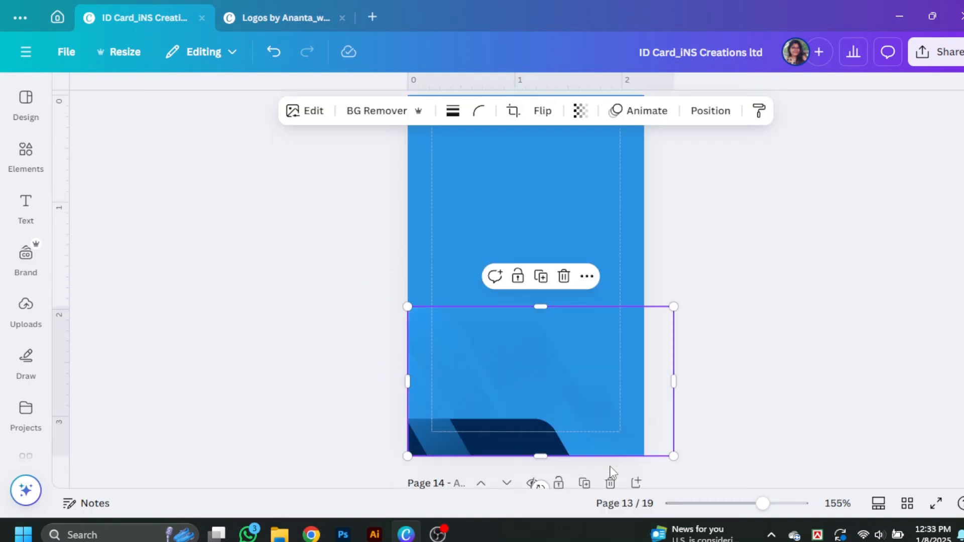
pyautogui.hotkey('ctrl', 'z')
# Find graphics similar to the Blue Geometric Corner graphic and browse the recommendations for page 13
pyautogui.rightClick(643, 378)
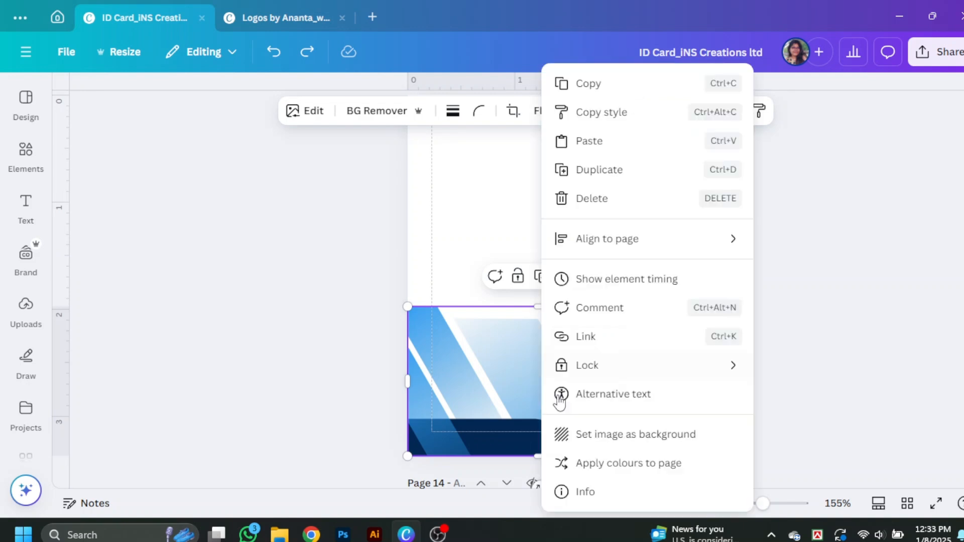
pyautogui.click(617, 491)
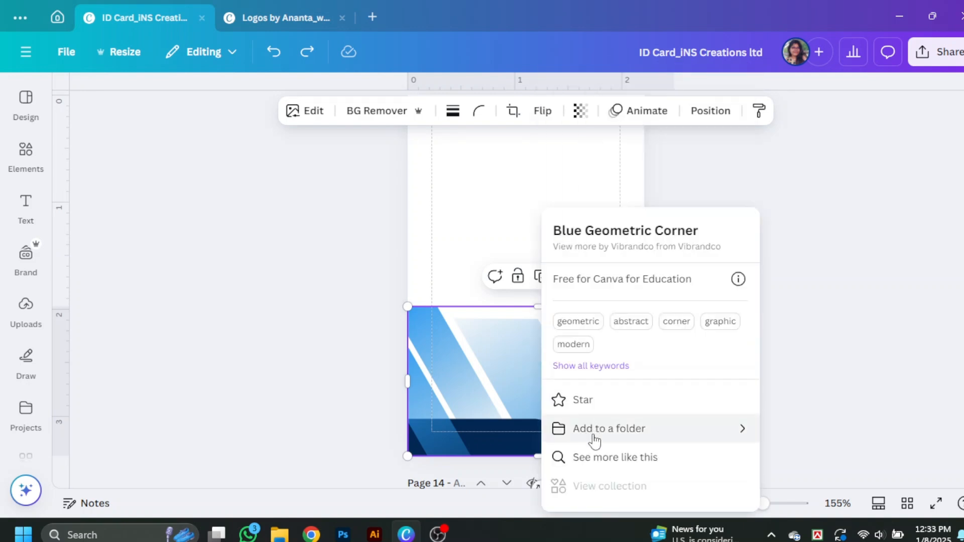
pyautogui.click(626, 457)
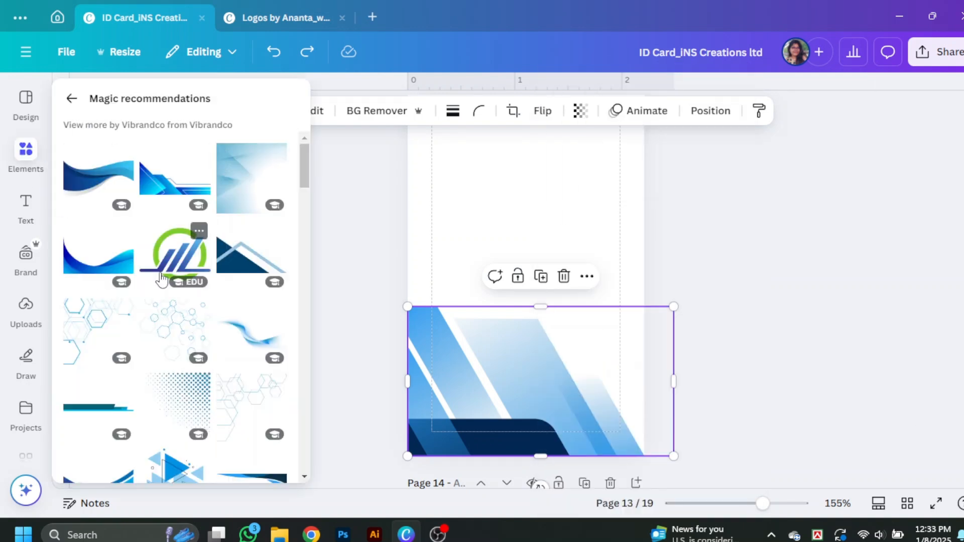
pyautogui.scroll(-3, 224, 345)
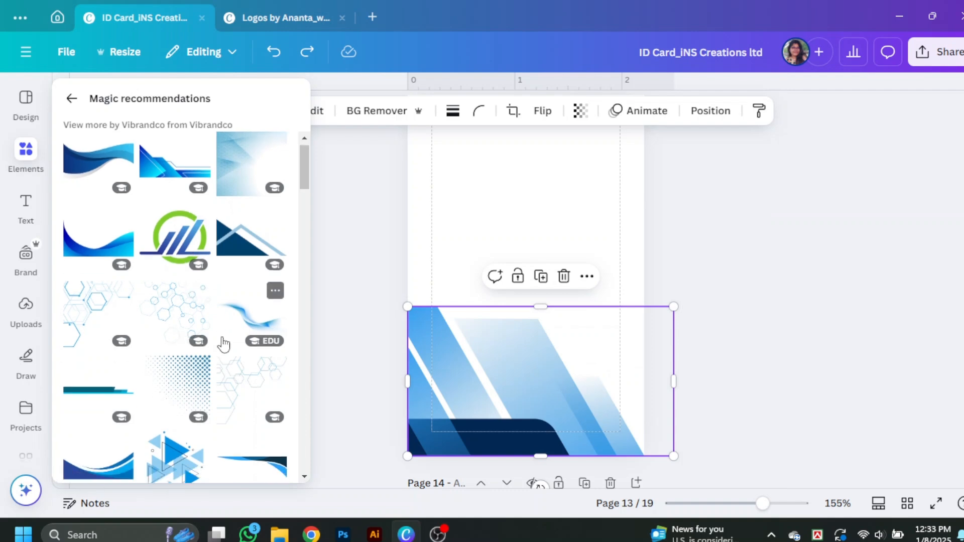
pyautogui.click(547, 393)
pyautogui.scroll(2, 547, 392)
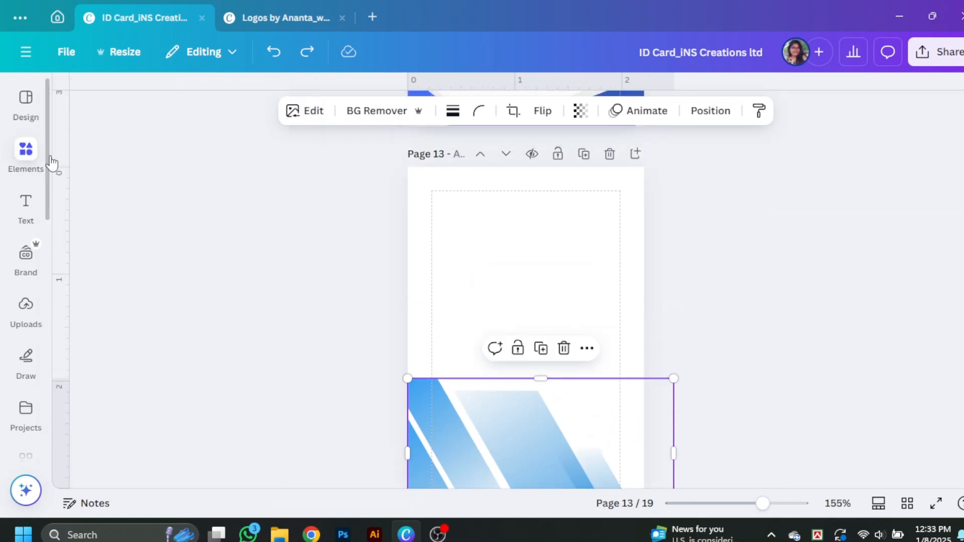
pyautogui.click(34, 156)
pyautogui.scroll(-2, 194, 304)
pyautogui.scroll(-1, 704, 429)
pyautogui.scroll(-3, 703, 430)
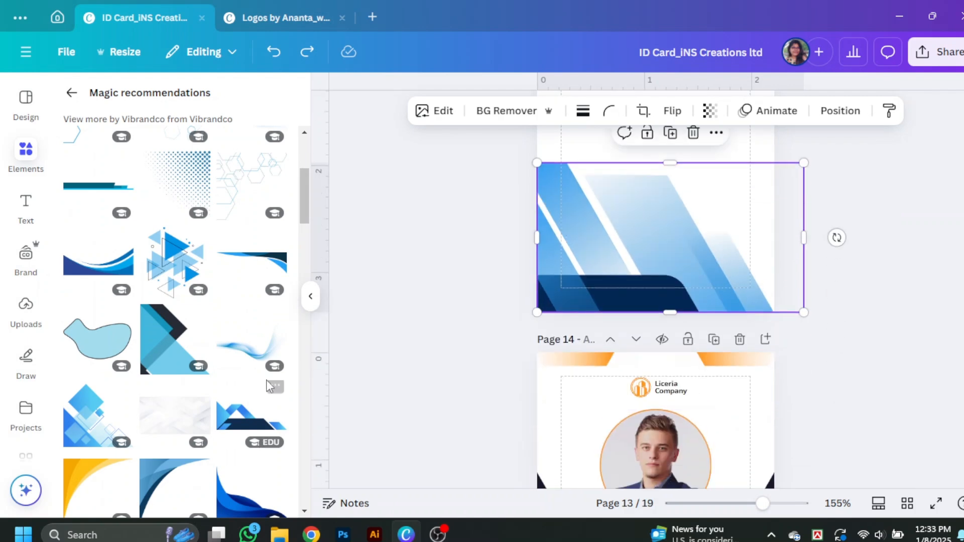
pyautogui.scroll(-2, 248, 383)
pyautogui.scroll(5, 575, 269)
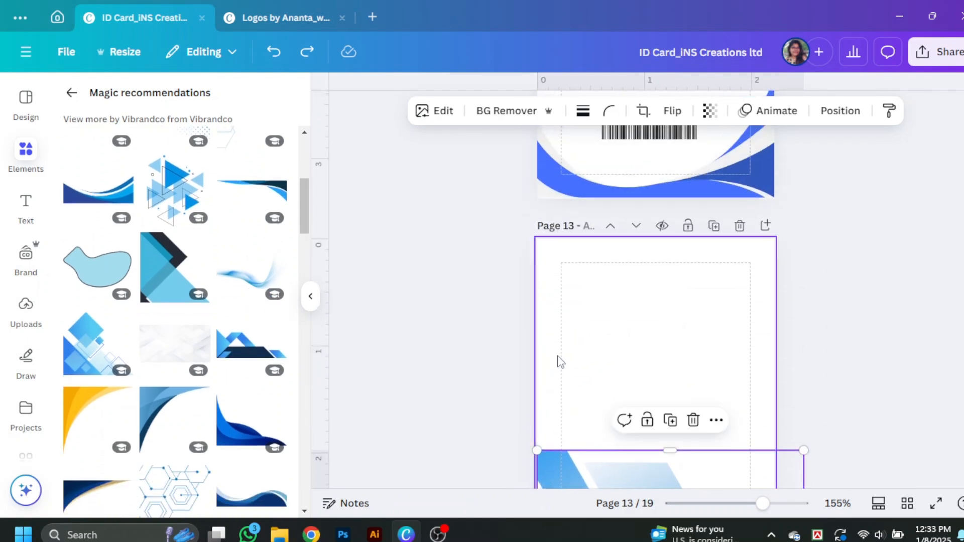
# Try the soft blue smoky wave graphic on page 13 and clear it and the geometric graphic from the page
pyautogui.click(248, 278)
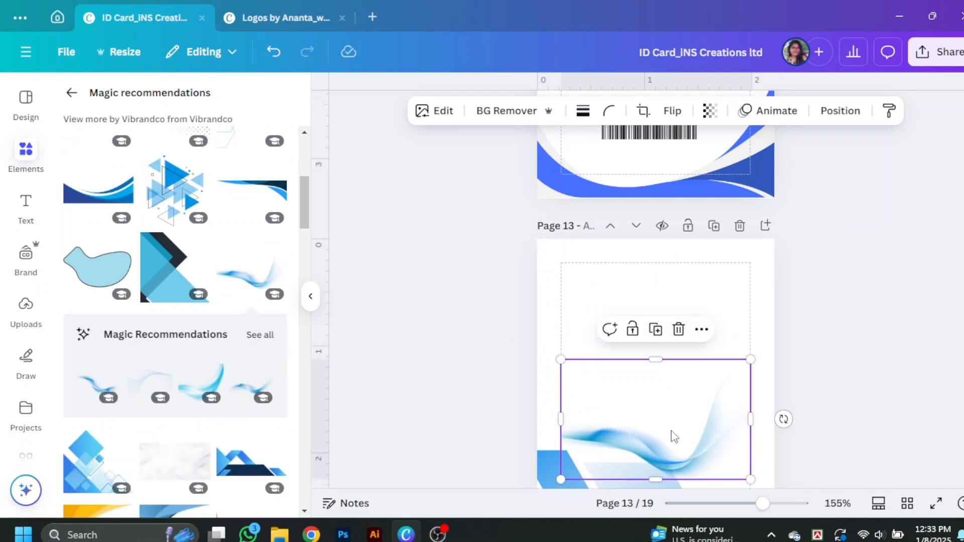
pyautogui.moveTo(671, 436); pyautogui.dragTo(662, 338)
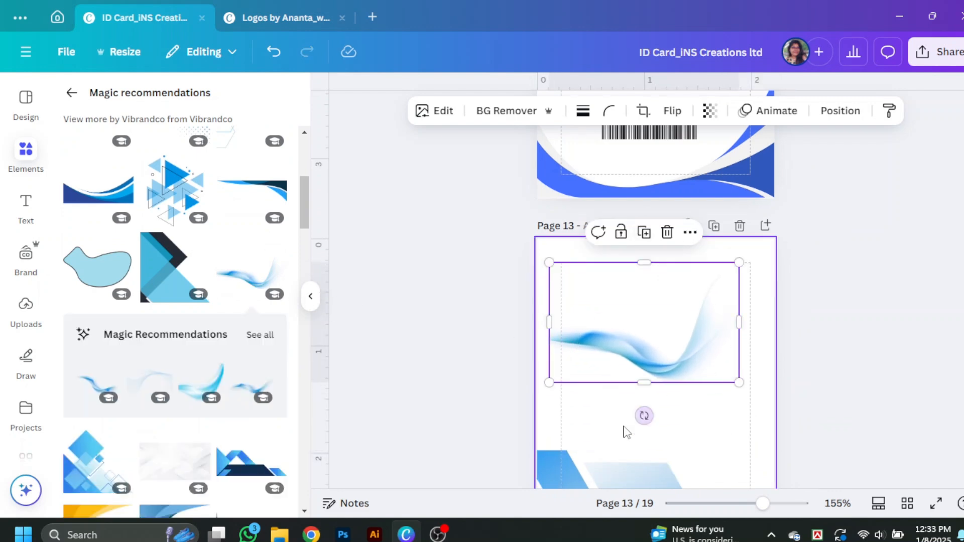
pyautogui.moveTo(699, 377); pyautogui.dragTo(693, 330)
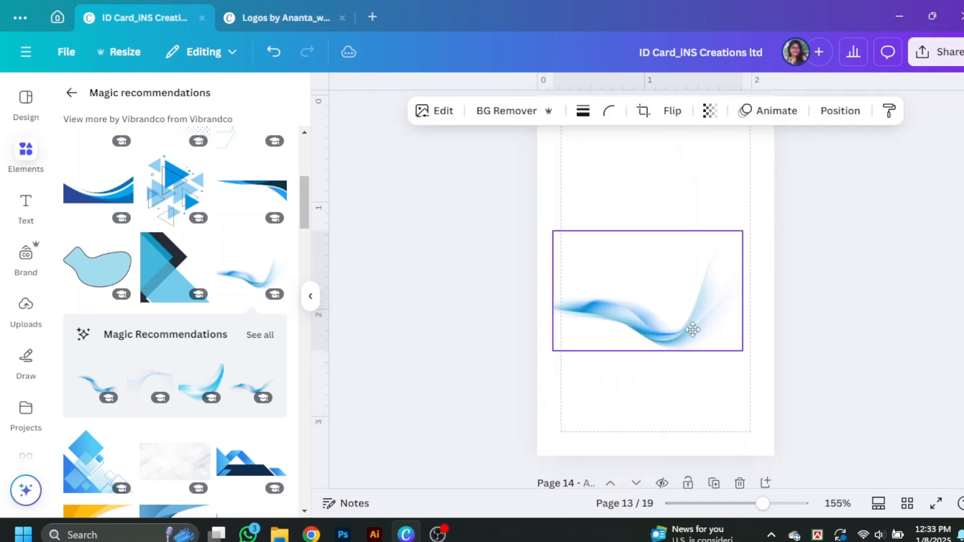
pyautogui.scroll(1, 692, 330)
pyautogui.press('Delete')
pyautogui.scroll(-3, 152, 394)
pyautogui.scroll(5, 207, 340)
pyautogui.scroll(1, 733, 390)
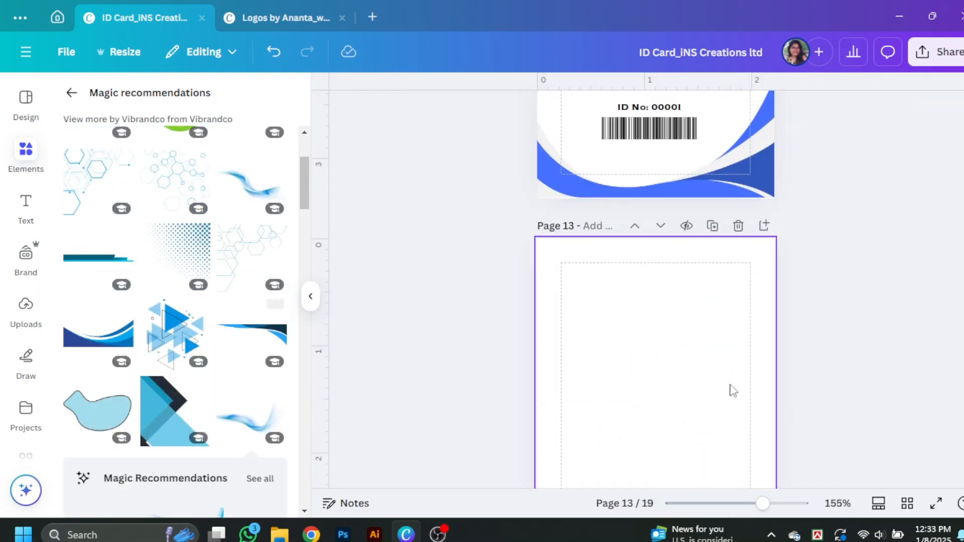
# Add a blank page after page 13
pyautogui.scroll(-3, 529, 344)
pyautogui.scroll(3, 613, 254)
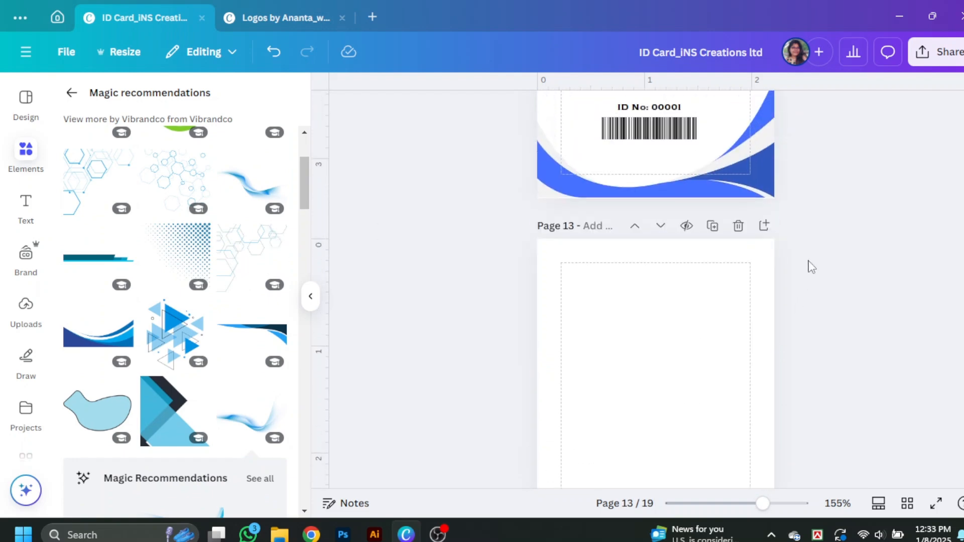
pyautogui.click(764, 226)
pyautogui.scroll(-1, 714, 293)
pyautogui.scroll(3, 714, 292)
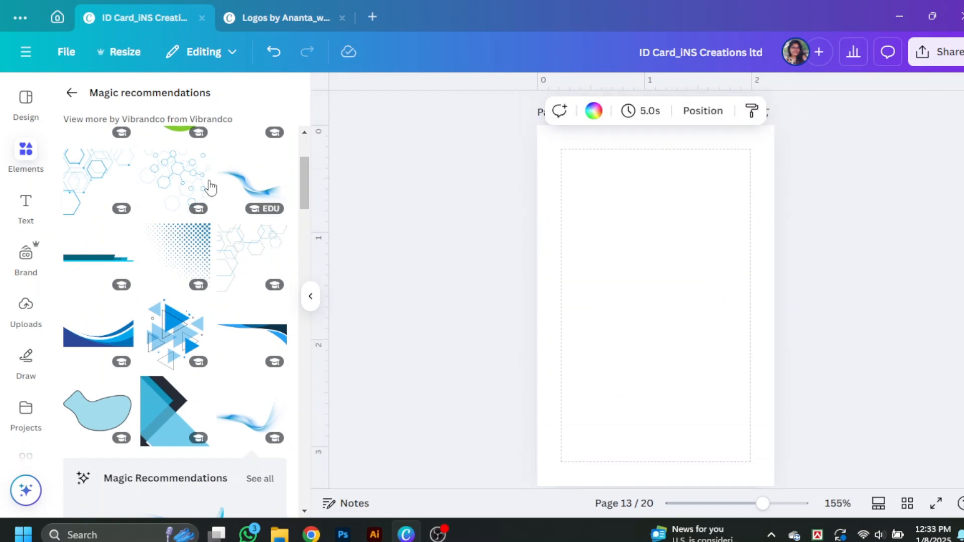
# Add the blue hexagon outline graphic to page 13, enlarge it and fit it into the page's top-left corner
pyautogui.click(103, 198)
pyautogui.moveTo(625, 300); pyautogui.dragTo(587, 231)
pyautogui.scroll(1, 596, 235)
pyautogui.scroll(1, 597, 235)
pyautogui.moveTo(660, 422); pyautogui.dragTo(694, 453)
pyautogui.moveTo(600, 351); pyautogui.dragTo(587, 355)
pyautogui.click(845, 376)
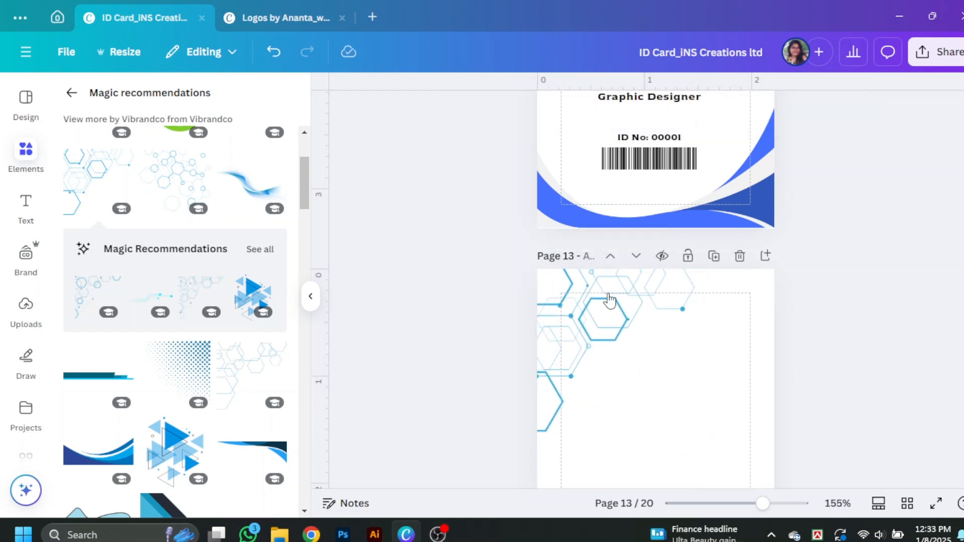
# Add the layered blue wave graphic to page 13, enlarge it beyond the page width and align it to the bottom edge
pyautogui.scroll(-2, 597, 311)
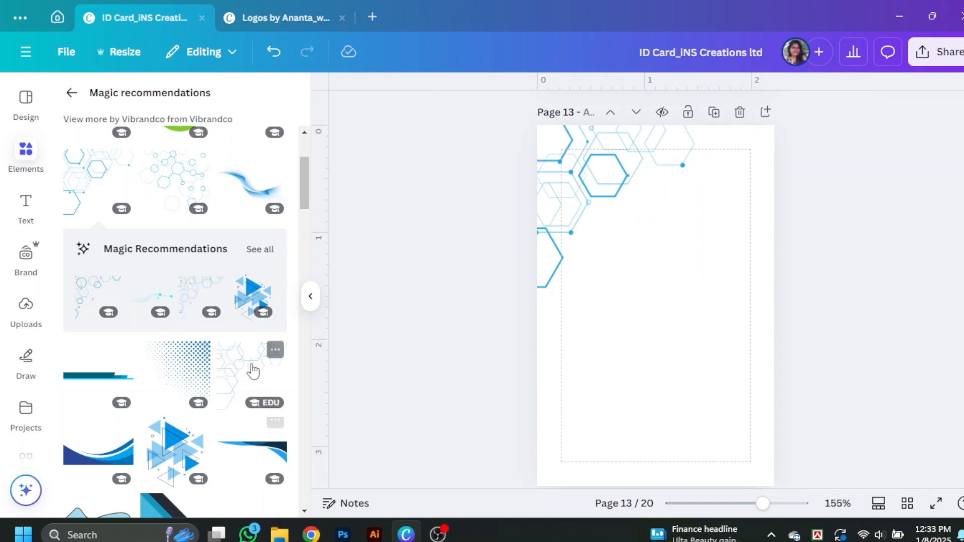
pyautogui.scroll(-4, 201, 351)
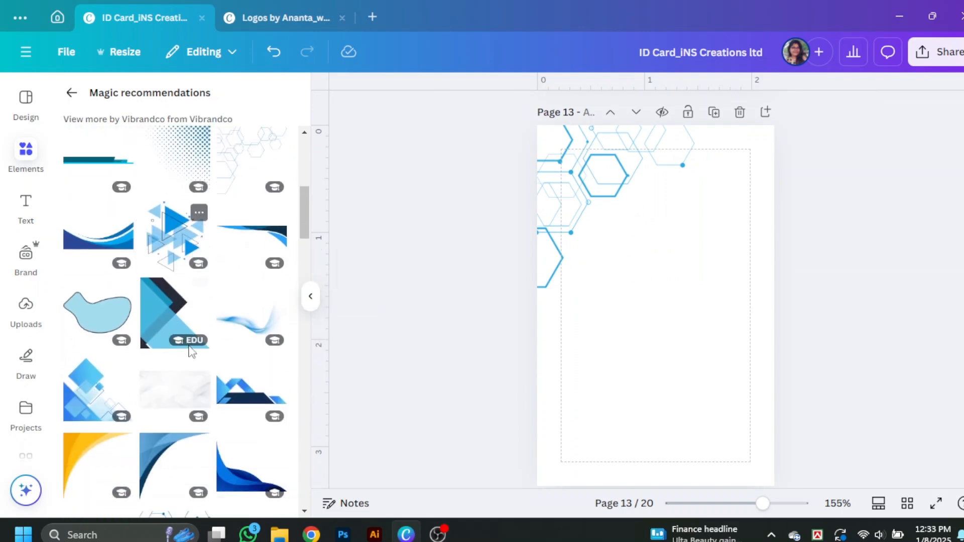
pyautogui.scroll(-3, 232, 419)
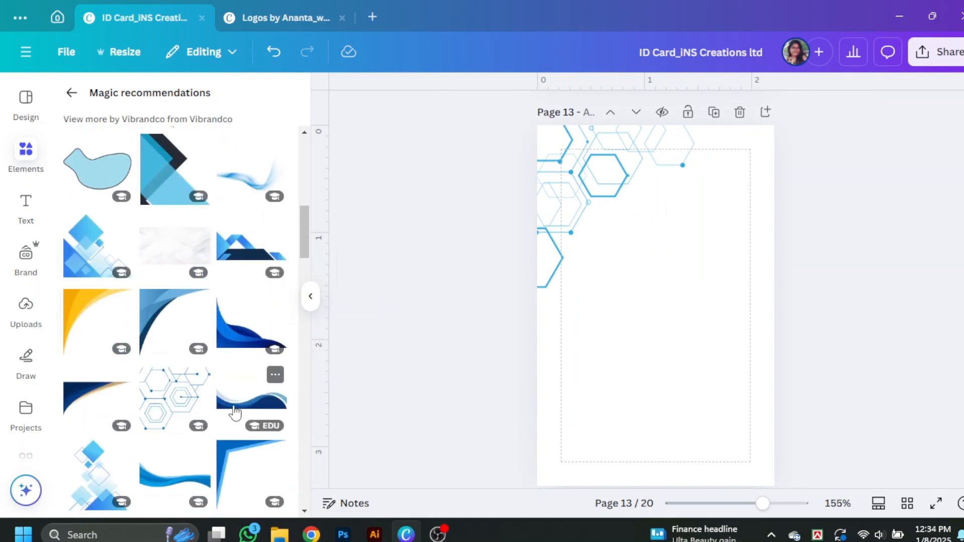
pyautogui.scroll(-1, 485, 403)
pyautogui.click(251, 399)
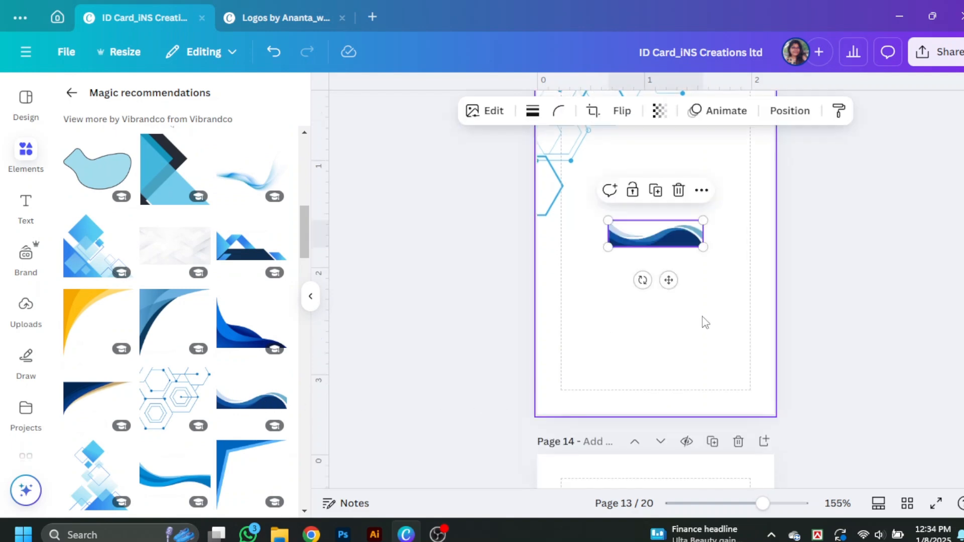
pyautogui.moveTo(701, 247); pyautogui.dragTo(808, 301)
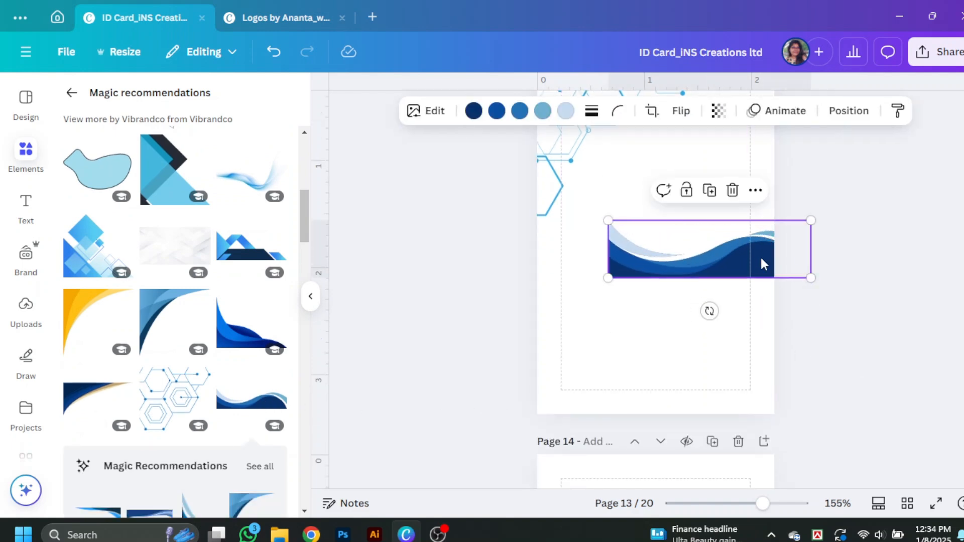
pyautogui.moveTo(761, 260); pyautogui.dragTo(678, 396)
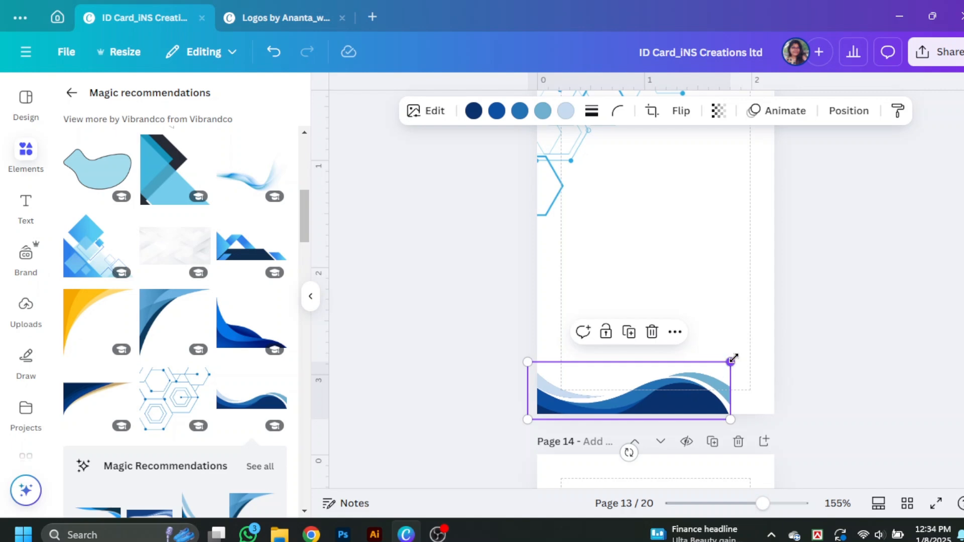
pyautogui.moveTo(733, 358); pyautogui.dragTo(804, 336)
pyautogui.moveTo(727, 404); pyautogui.dragTo(729, 385)
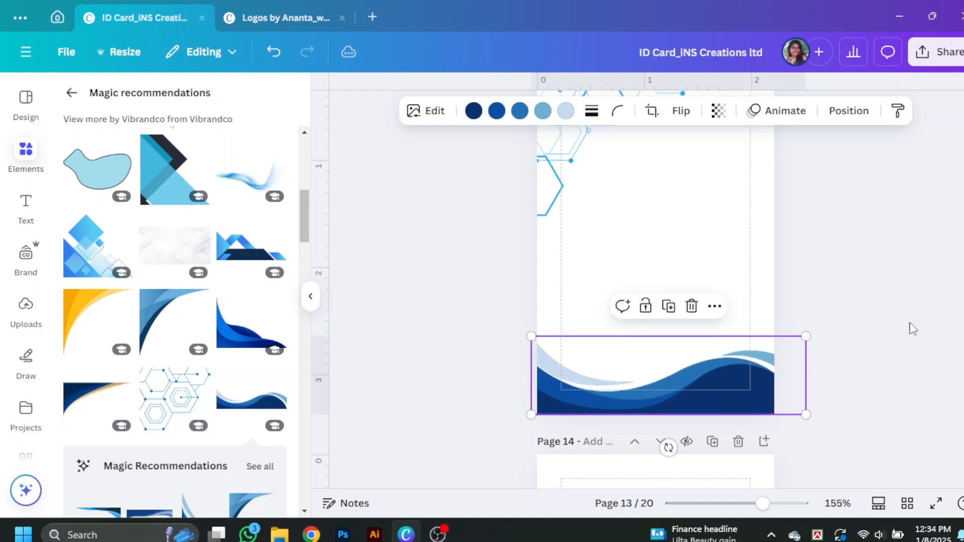
pyautogui.click(913, 329)
# Add the navy and light blue curved banner graphic to page 13, enlarge it and fit it into the page's top-right corner
pyautogui.scroll(2, 768, 275)
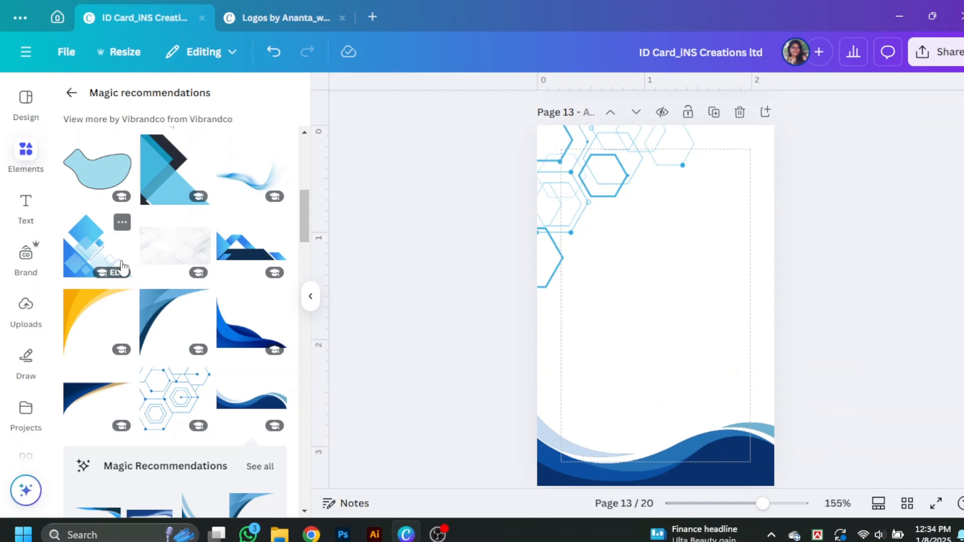
pyautogui.scroll(-3, 171, 317)
pyautogui.click(99, 298)
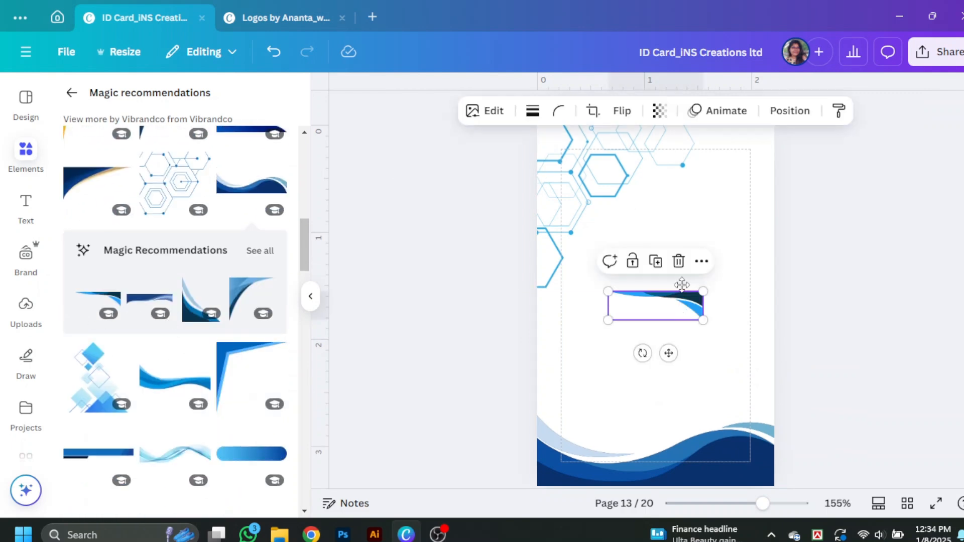
pyautogui.moveTo(703, 291); pyautogui.dragTo(794, 266)
pyautogui.scroll(1, 727, 203)
pyautogui.moveTo(774, 284); pyautogui.dragTo(762, 215)
pyautogui.rightClick(604, 239)
pyautogui.click(817, 248)
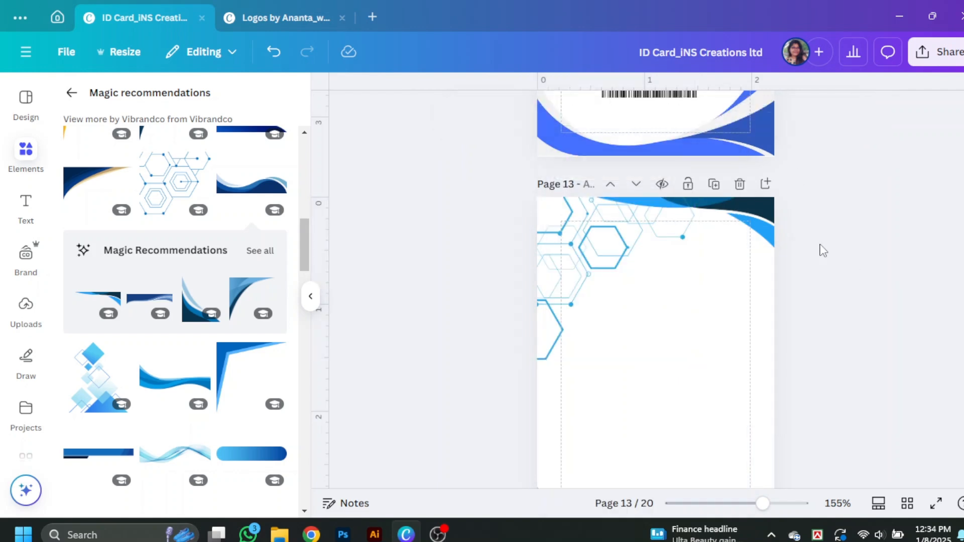
# Recolour the hexagon outline graphic on page 13 dark indigo
pyautogui.scroll(-3, 729, 400)
pyautogui.click(729, 400)
pyautogui.click(858, 284)
pyautogui.click(314, 300)
pyautogui.click(474, 176)
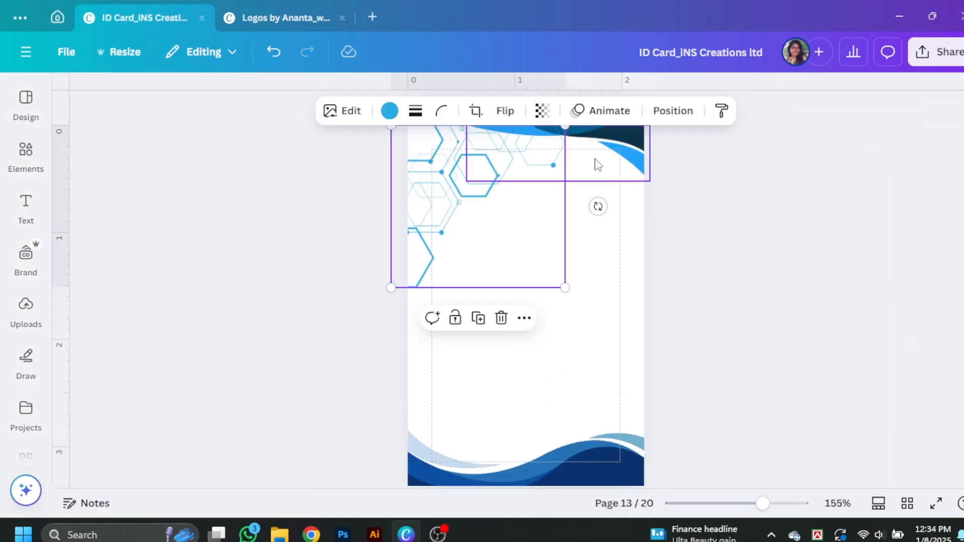
pyautogui.click(390, 111)
pyautogui.click(232, 297)
pyautogui.press('Escape')
pyautogui.scroll(1, 748, 289)
pyautogui.click(631, 217)
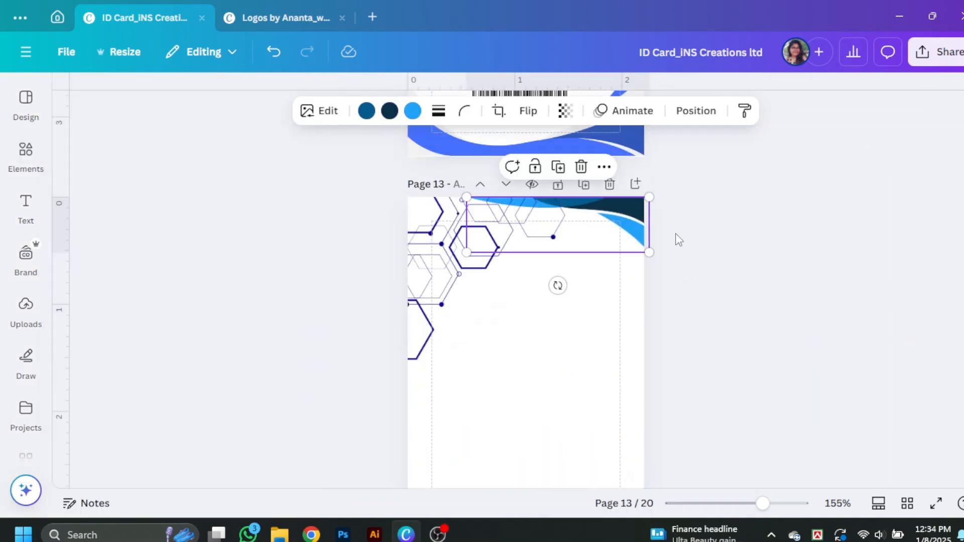
pyautogui.click(798, 296)
pyautogui.scroll(-3, 799, 297)
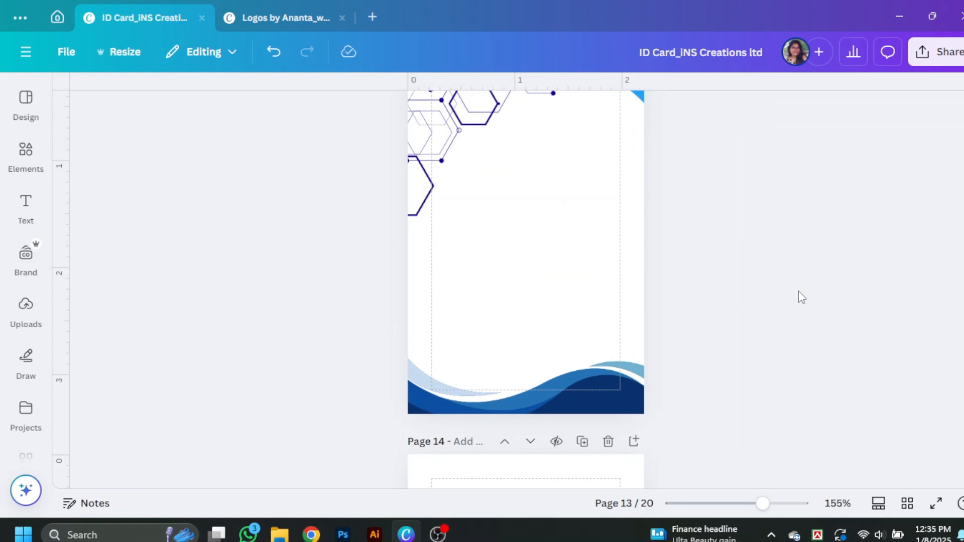
# Delete the curved banner graphic from page 13's top-right corner
pyautogui.scroll(4, 744, 189)
pyautogui.click(638, 281)
pyautogui.press('Delete')
# Copy the diagonal blue ribbon from page 12 to page 13 and flip it horizontally into the top-right corner
pyautogui.scroll(5, 900, 383)
pyautogui.click(507, 133)
pyautogui.scroll(-6, 635, 221)
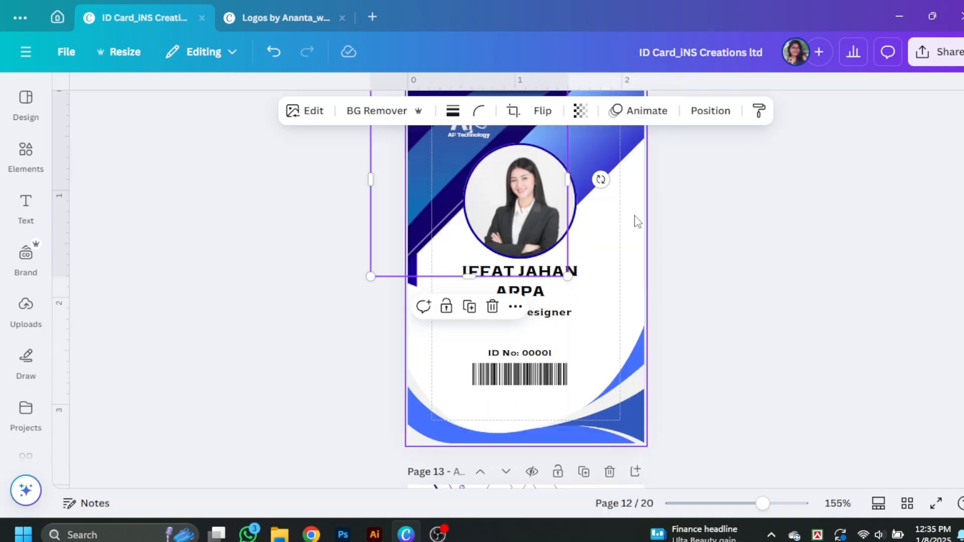
pyautogui.click(622, 293)
pyautogui.hotkey('ctrl', 'v')
pyautogui.click(581, 111)
pyautogui.moveTo(494, 251); pyautogui.dragTo(616, 243)
pyautogui.click(543, 110)
pyautogui.click(545, 146)
pyautogui.click(702, 210)
# Copy the white AF Technology logo from page 12 and place it in the upper part of page 13
pyautogui.scroll(6, 591, 137)
pyautogui.keyDown('alt'); pyautogui.moveTo(467, 128); pyautogui.dragTo(488, 176); pyautogui.keyUp('alt')
pyautogui.scroll(-1, 778, 302)
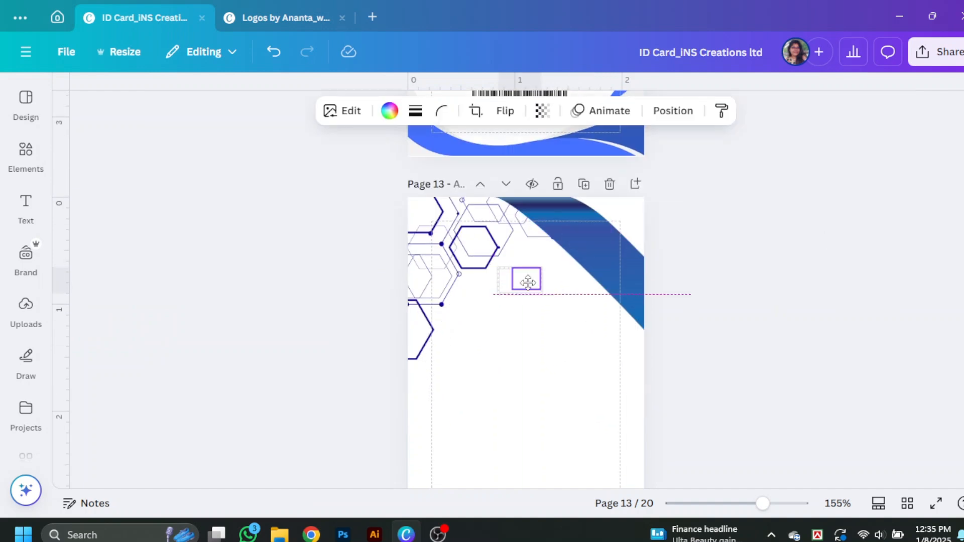
pyautogui.moveTo(527, 279); pyautogui.dragTo(570, 252)
# Delete the diagonal blue ribbon from page 13
pyautogui.press('Delete')
pyautogui.click(615, 281)
pyautogui.press('Delete')
# Browse the recommended, recently used and general graphics for a replacement corner graphic
pyautogui.click(26, 155)
pyautogui.scroll(-10, 136, 358)
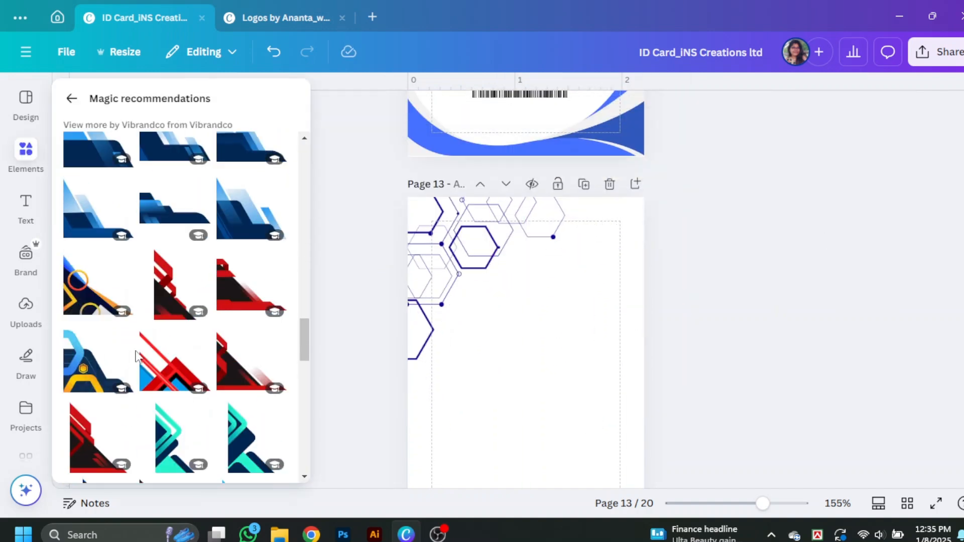
pyautogui.scroll(20, 138, 356)
pyautogui.click(72, 98)
pyautogui.click(273, 179)
pyautogui.scroll(-4, 190, 347)
pyautogui.scroll(4, 191, 347)
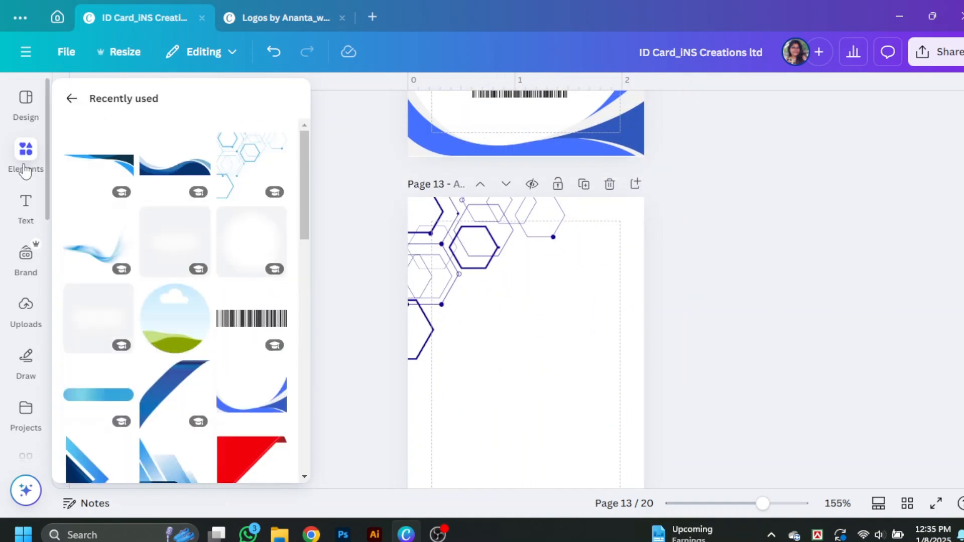
pyautogui.click(26, 169)
pyautogui.click(271, 359)
pyautogui.scroll(-4, 211, 340)
pyautogui.scroll(4, 211, 340)
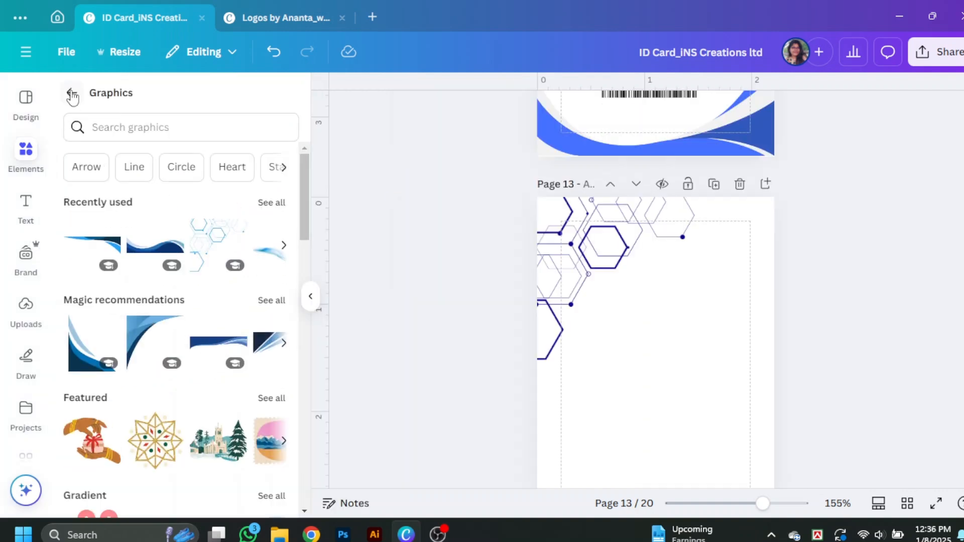
# Search graphics for "blue corner shape", add the angular blue graphic with a hexagon and enlarge it in page 13's top-right corner
pyautogui.click(130, 133)
pyautogui.write('corne')
pyautogui.click(167, 161)
pyautogui.scroll(-15, 217, 341)
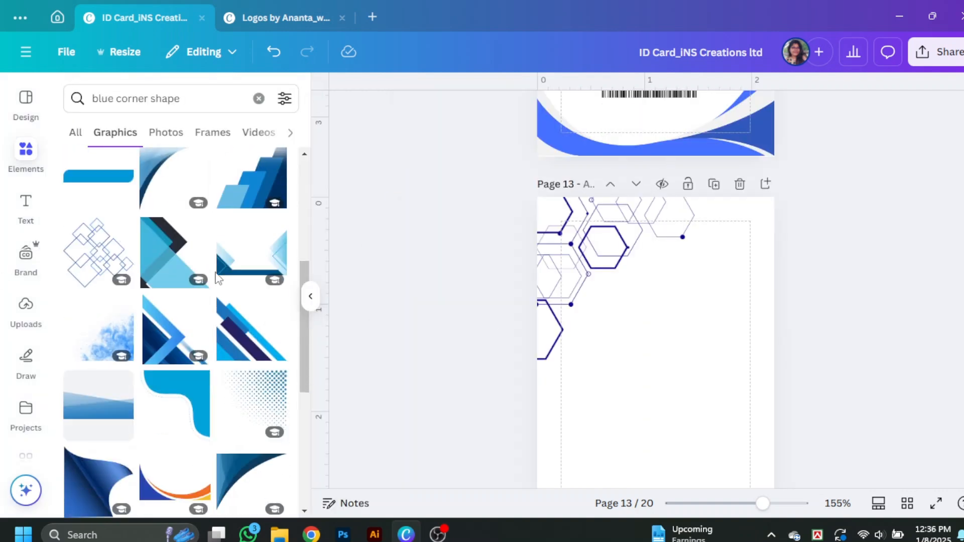
pyautogui.click(98, 274)
pyautogui.moveTo(682, 374); pyautogui.dragTo(753, 223)
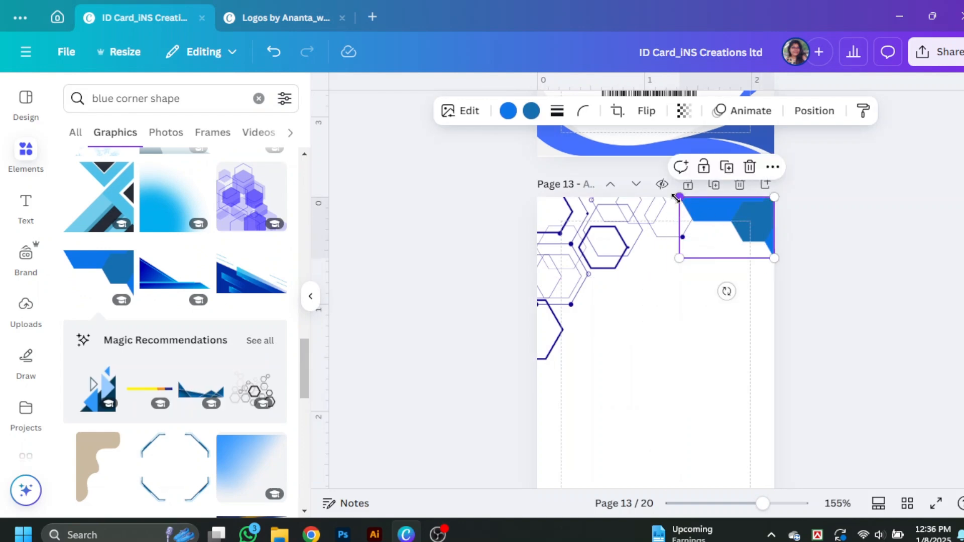
pyautogui.moveTo(677, 196); pyautogui.dragTo(596, 143)
pyautogui.moveTo(767, 218); pyautogui.dragTo(768, 270)
pyautogui.click(827, 275)
# Separate the AF Technology logo from the corner graphic and set the graphic back into page 13's top-right corner
pyautogui.click(707, 229)
pyautogui.moveTo(707, 230); pyautogui.dragTo(695, 344)
pyautogui.click(902, 284)
pyautogui.moveTo(726, 251); pyautogui.dragTo(670, 373)
pyautogui.rightClick(670, 376)
pyautogui.moveTo(709, 267)
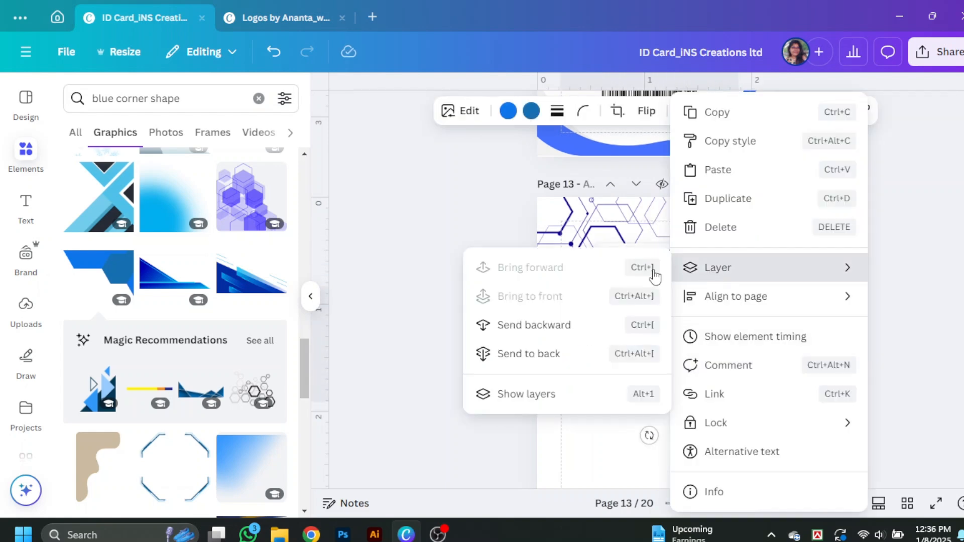
pyautogui.click(687, 372)
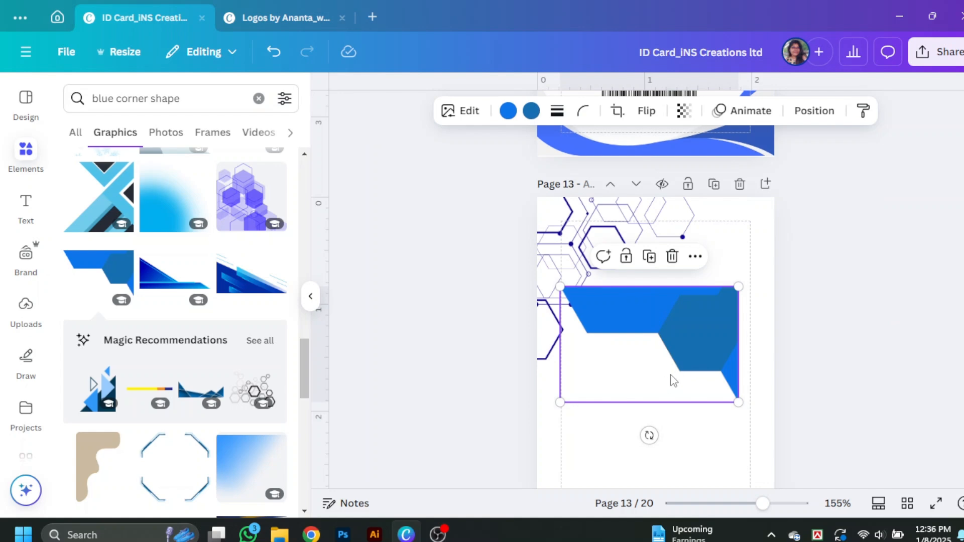
pyautogui.moveTo(673, 382); pyautogui.dragTo(723, 247)
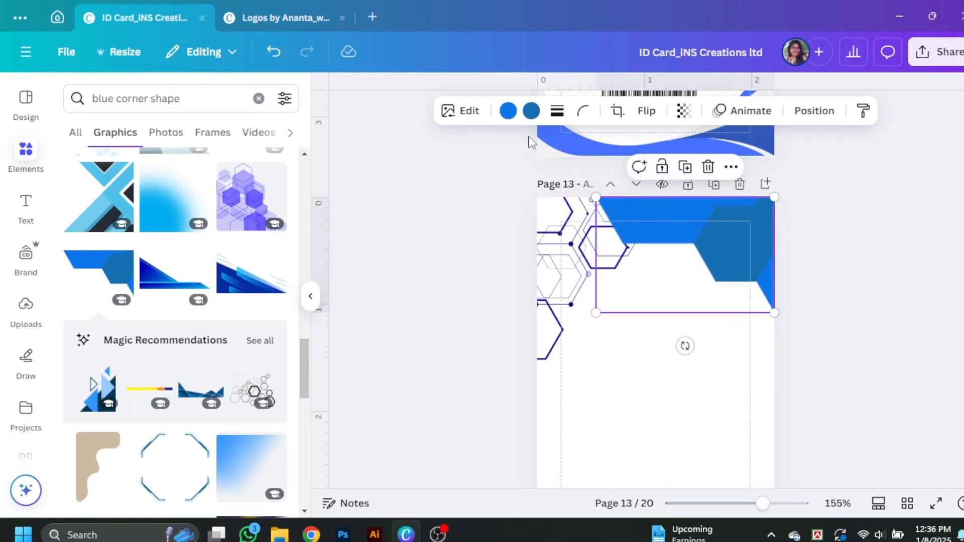
# Recolour the corner graphic with dark navy for the angular band and #0b4fa2 for the hexagon
pyautogui.click(508, 111)
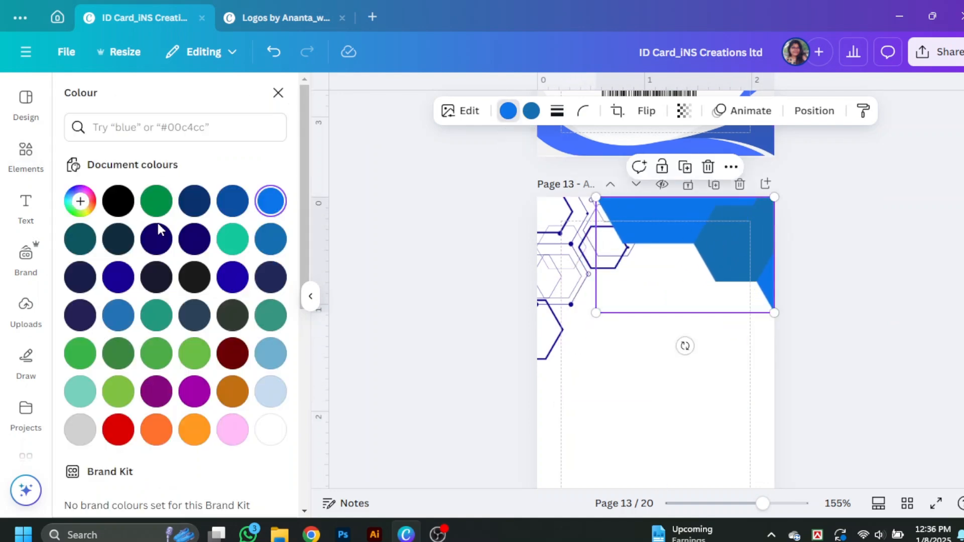
pyautogui.click(193, 243)
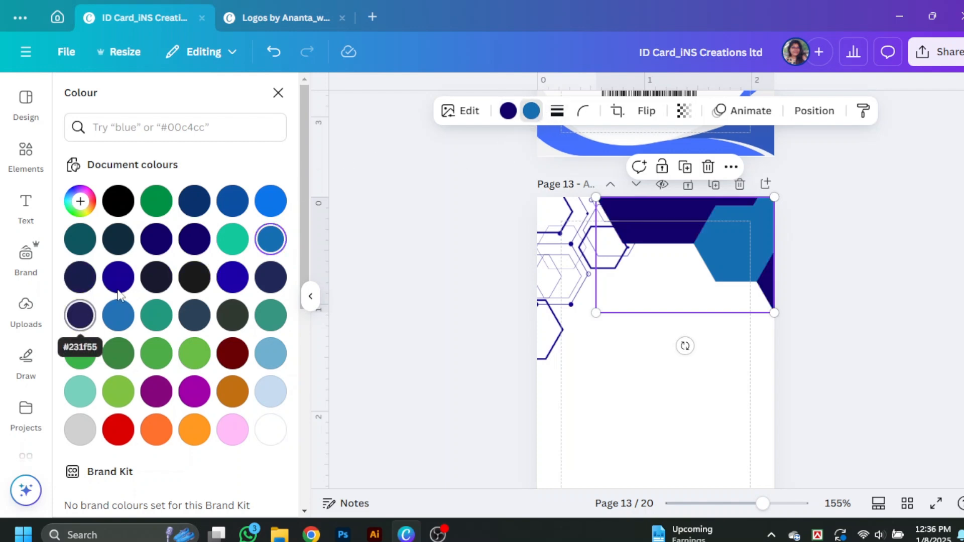
pyautogui.click(237, 206)
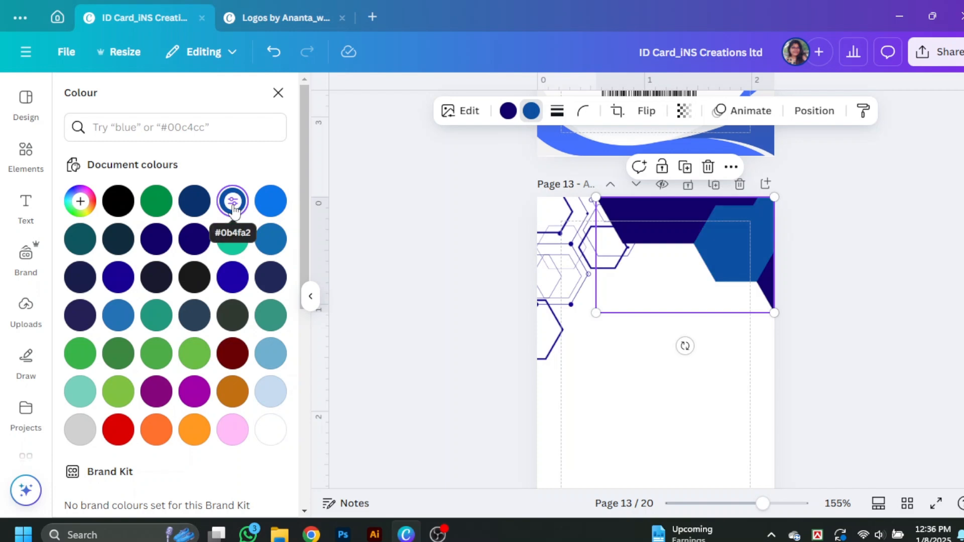
# Place the AF Technology logo over the corner graphic's blue hexagon and arrange it in front
pyautogui.click(672, 362)
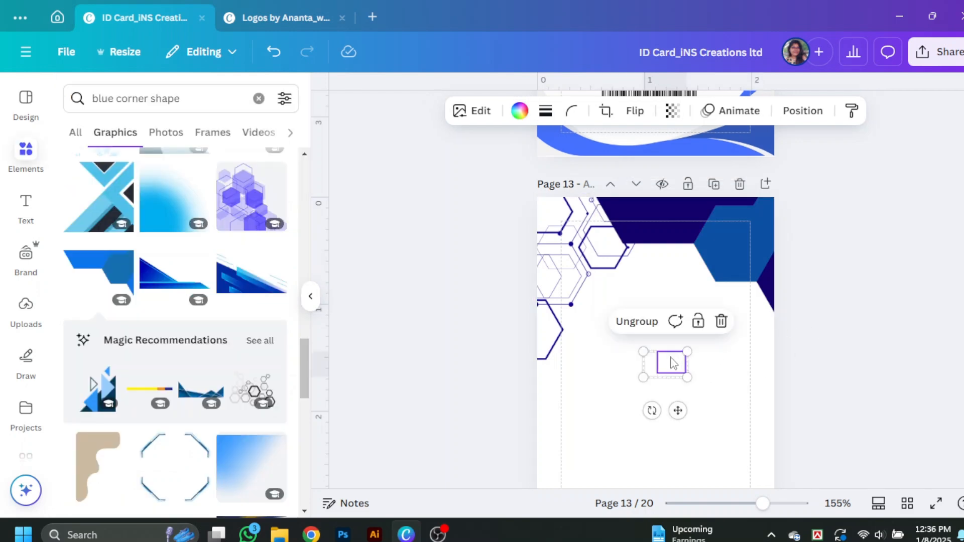
pyautogui.moveTo(673, 361); pyautogui.dragTo(708, 264)
pyautogui.rightClick(708, 264)
pyautogui.click(944, 310)
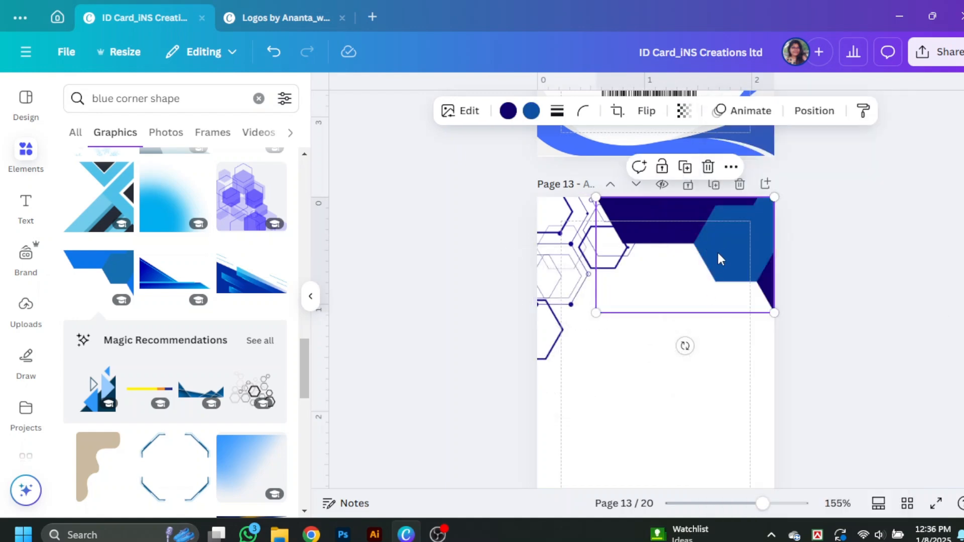
pyautogui.moveTo(718, 257); pyautogui.dragTo(695, 206)
pyautogui.rightClick(718, 270)
pyautogui.click(710, 211)
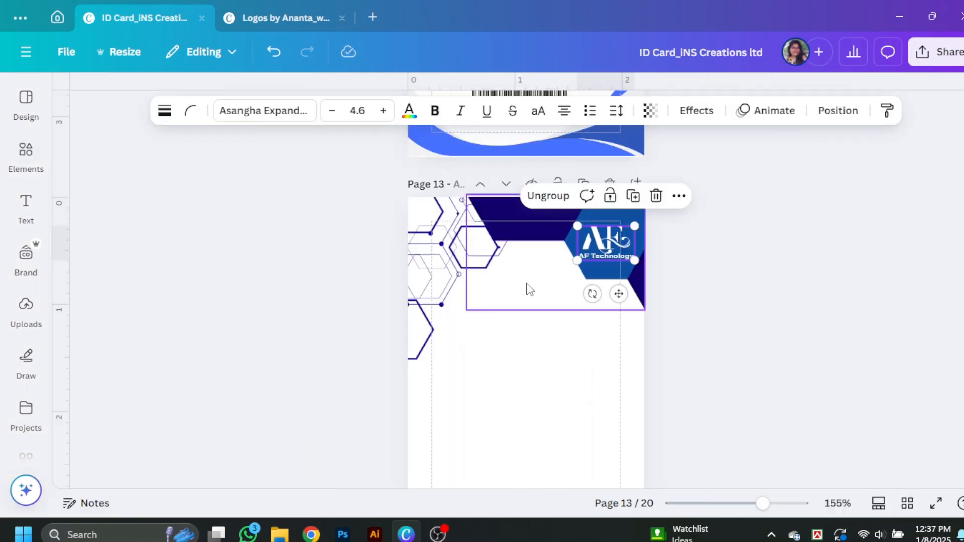
# Bring the hexagon outline graphic in front of the navy corner graphic
pyautogui.click(463, 275)
pyautogui.rightClick(462, 272)
pyautogui.moveTo(502, 281)
pyautogui.click(722, 301)
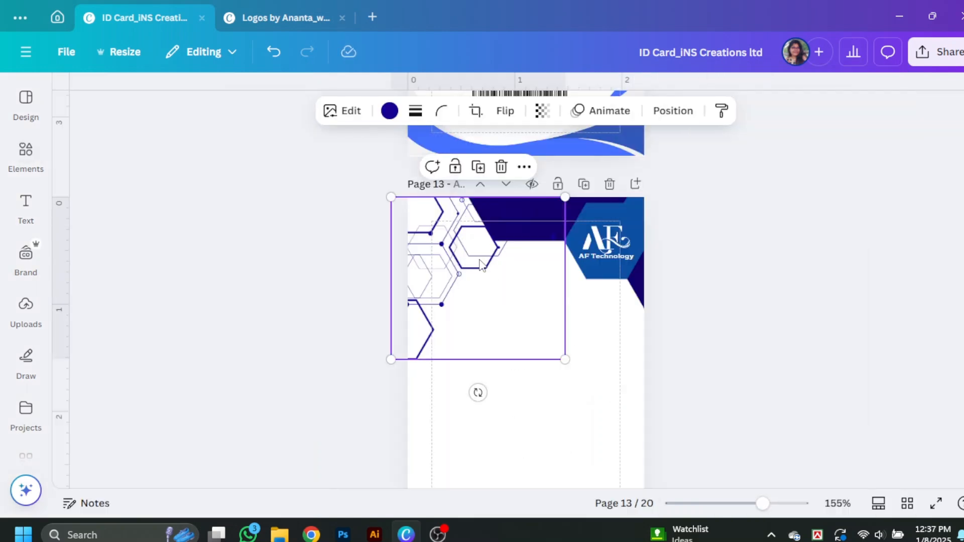
# Recolour the hexagon outline graphic medium blue to match the hexagon behind the logo
pyautogui.click(390, 111)
pyautogui.click(232, 258)
pyautogui.click(279, 151)
pyautogui.click(773, 332)
pyautogui.scroll(-1, 773, 333)
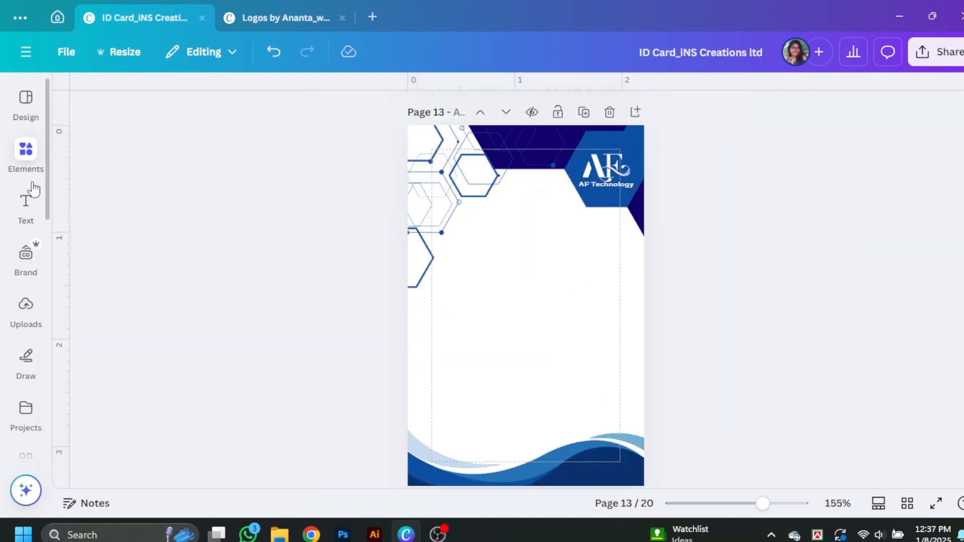
# Add a heading to the middle of page 13 reading "Terms & Condition"
pyautogui.click(26, 207)
pyautogui.click(173, 255)
pyautogui.click(310, 296)
pyautogui.doubleClick(532, 313)
pyautogui.write('Terms &')
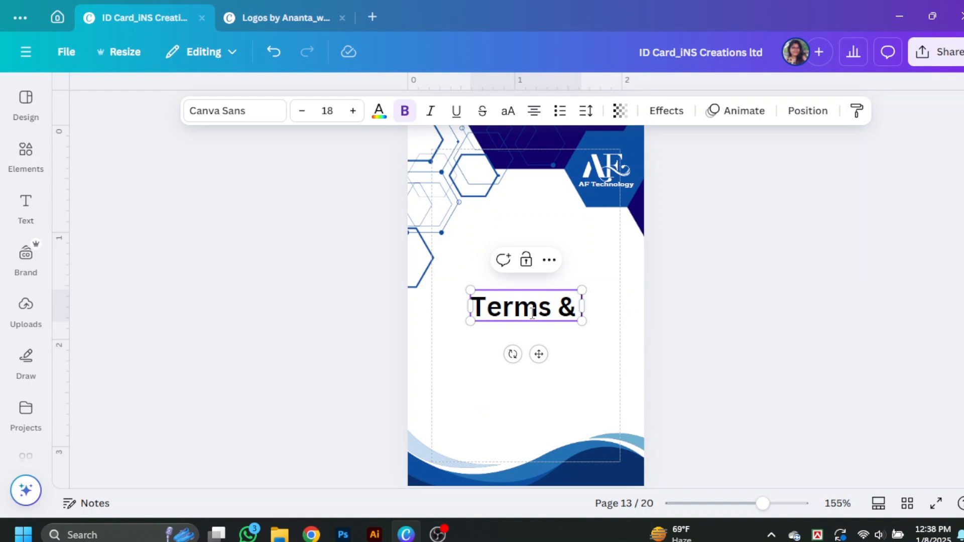
pyautogui.write(' Condition')
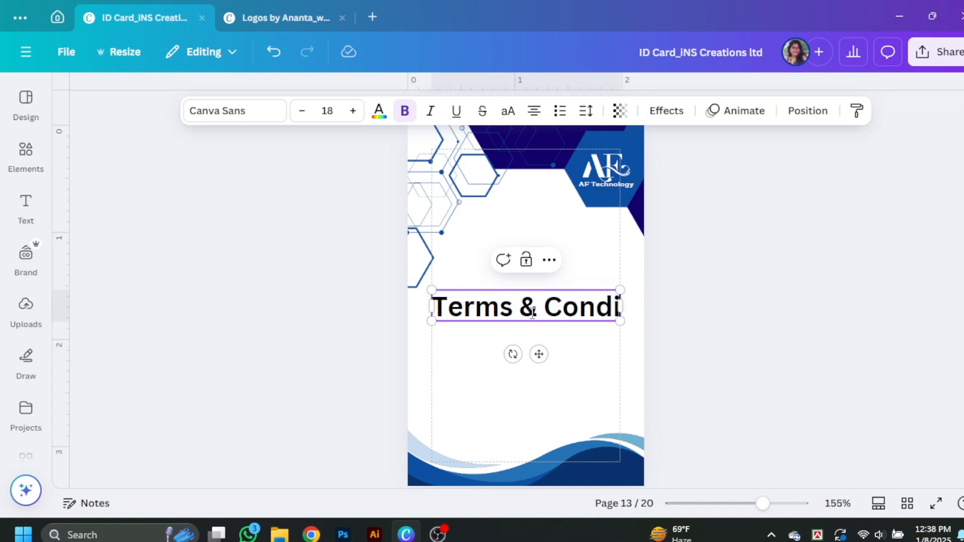